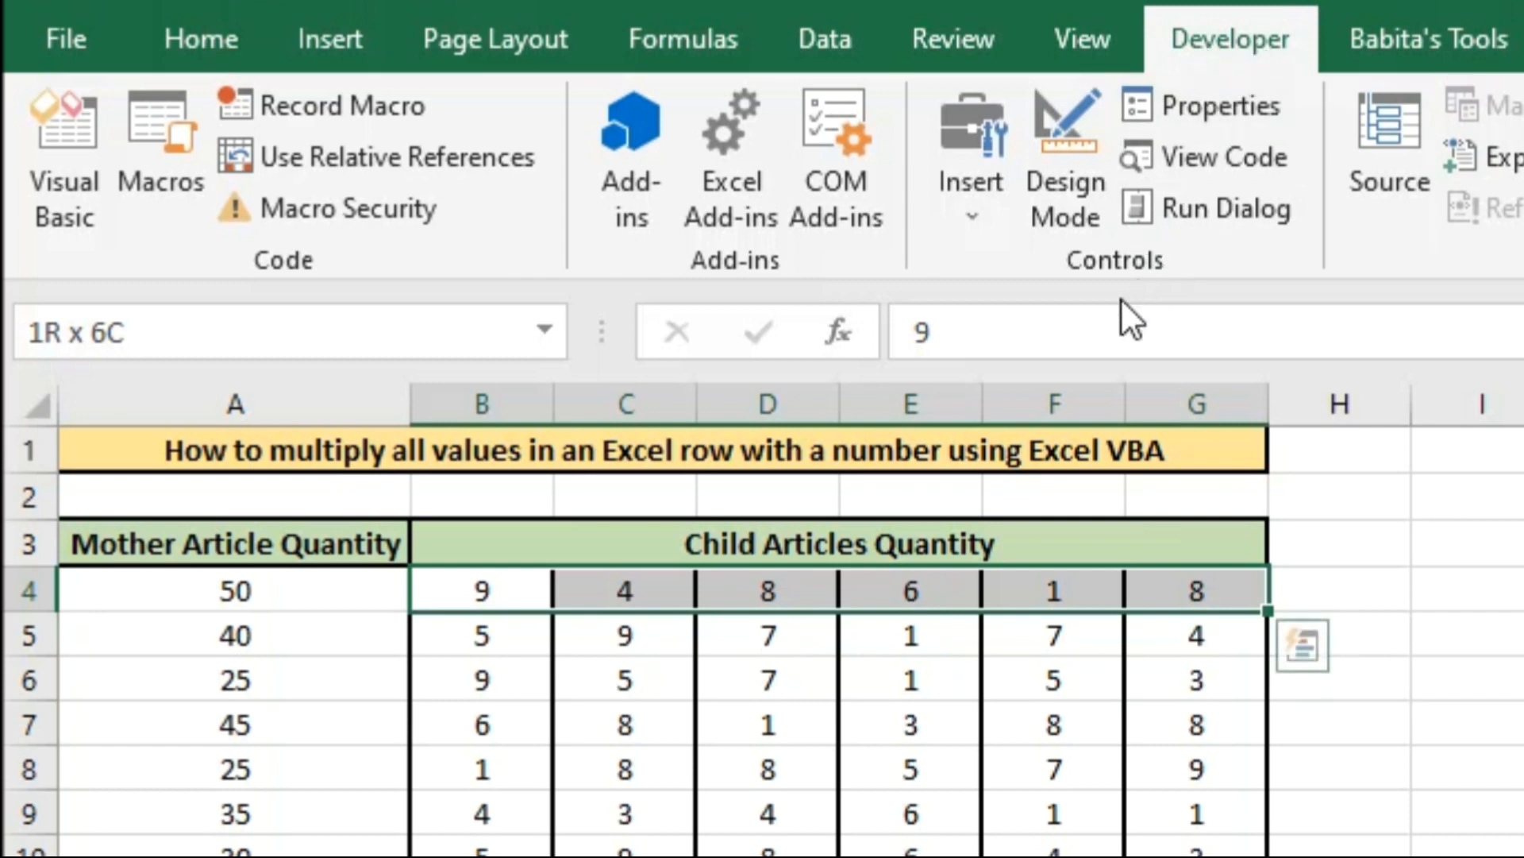
Insert an ActiveX command button over columns I and J, beside the table's header rows.
{"action": "left_click", "coordinate": [988, 224]}
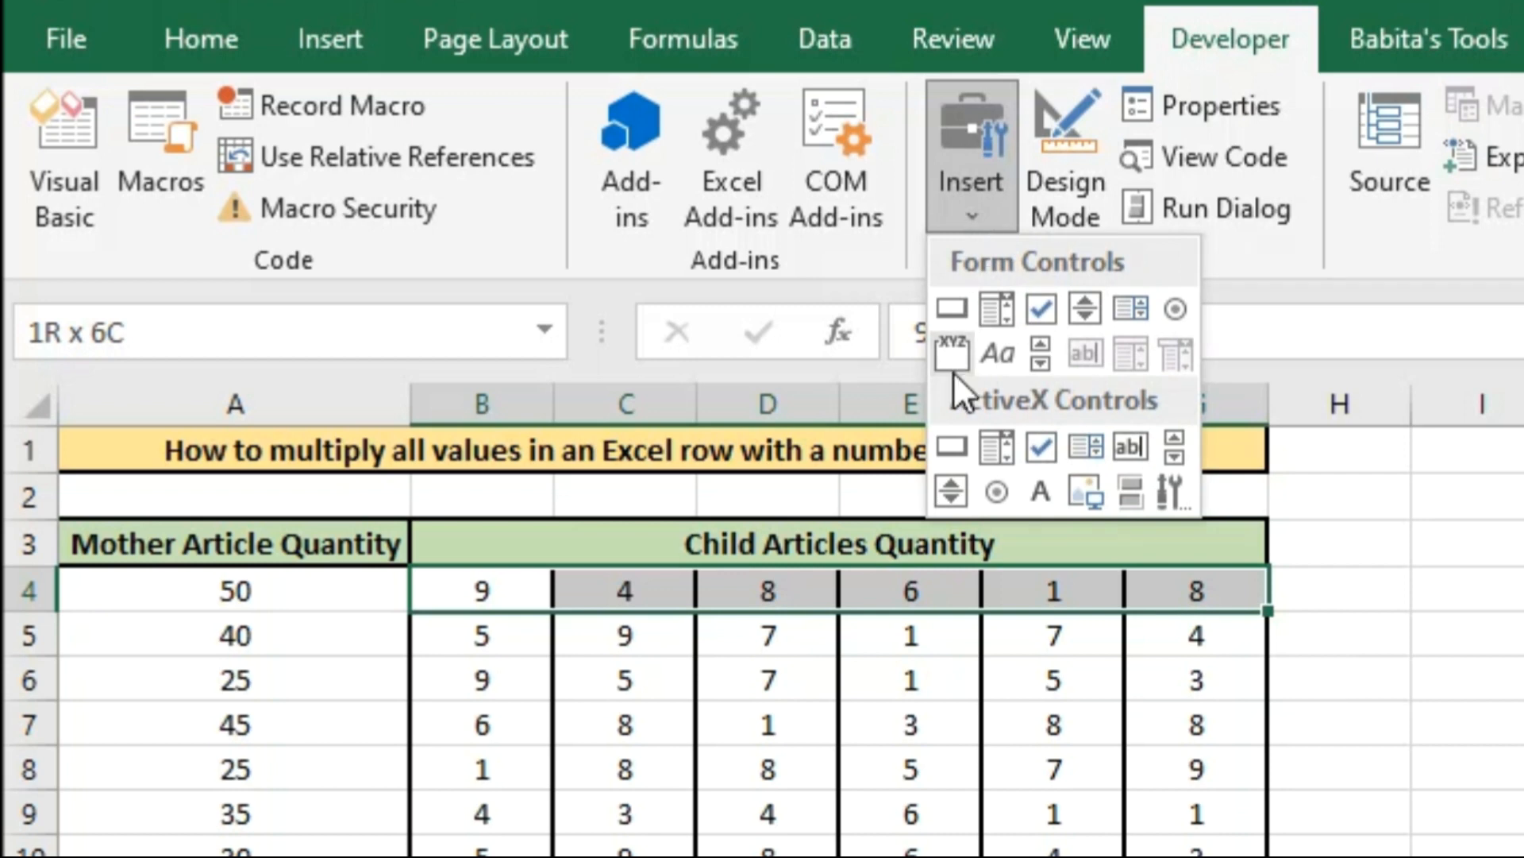
{"action": "left_click", "coordinate": [953, 445]}
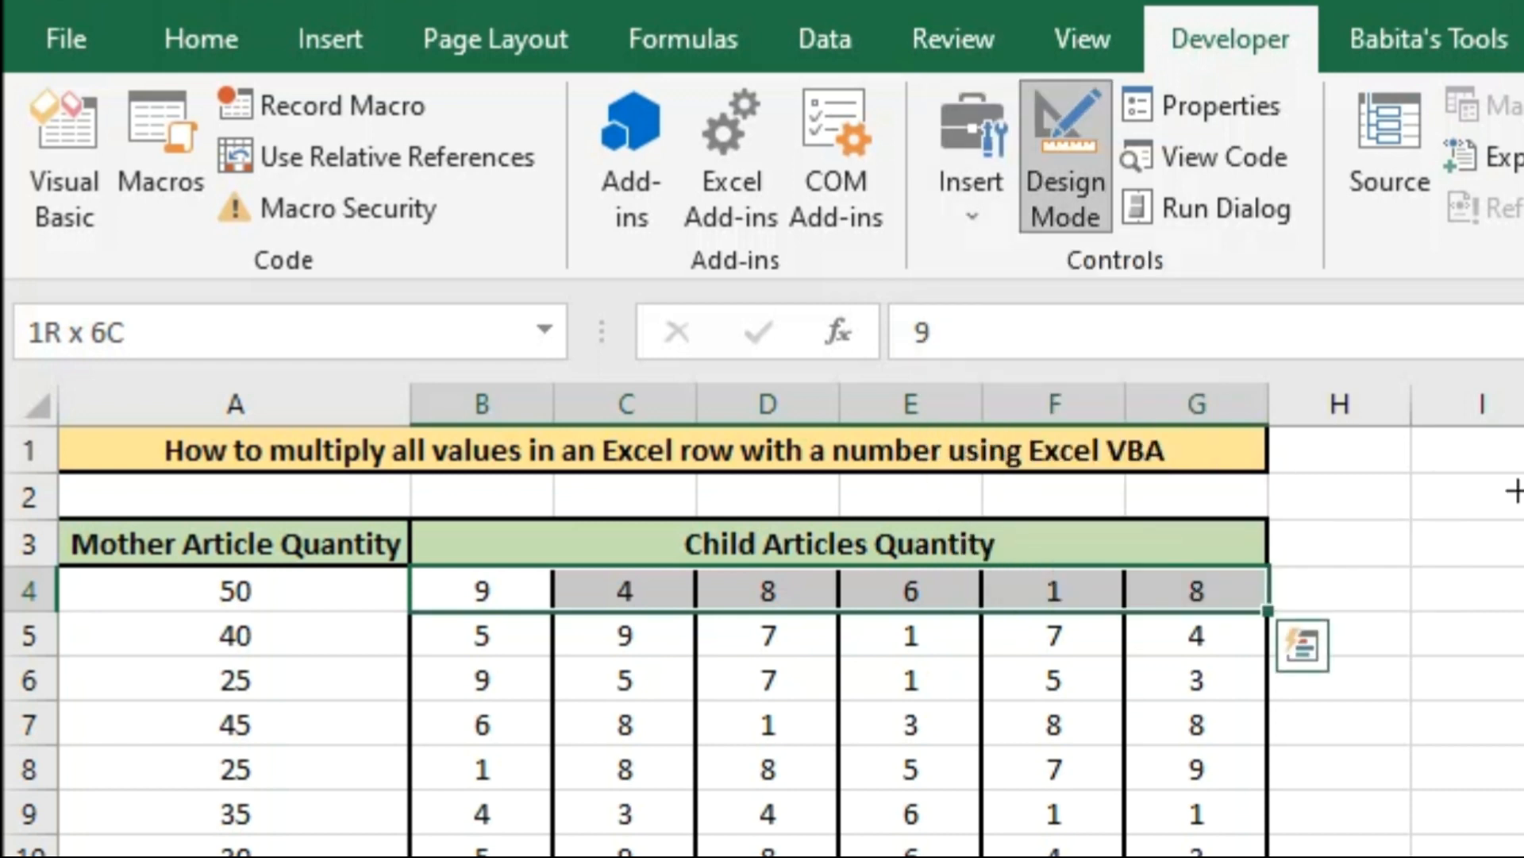
{"action": "left_click_drag", "start_coordinate": [1096, 473], "coordinate": [1387, 580]}
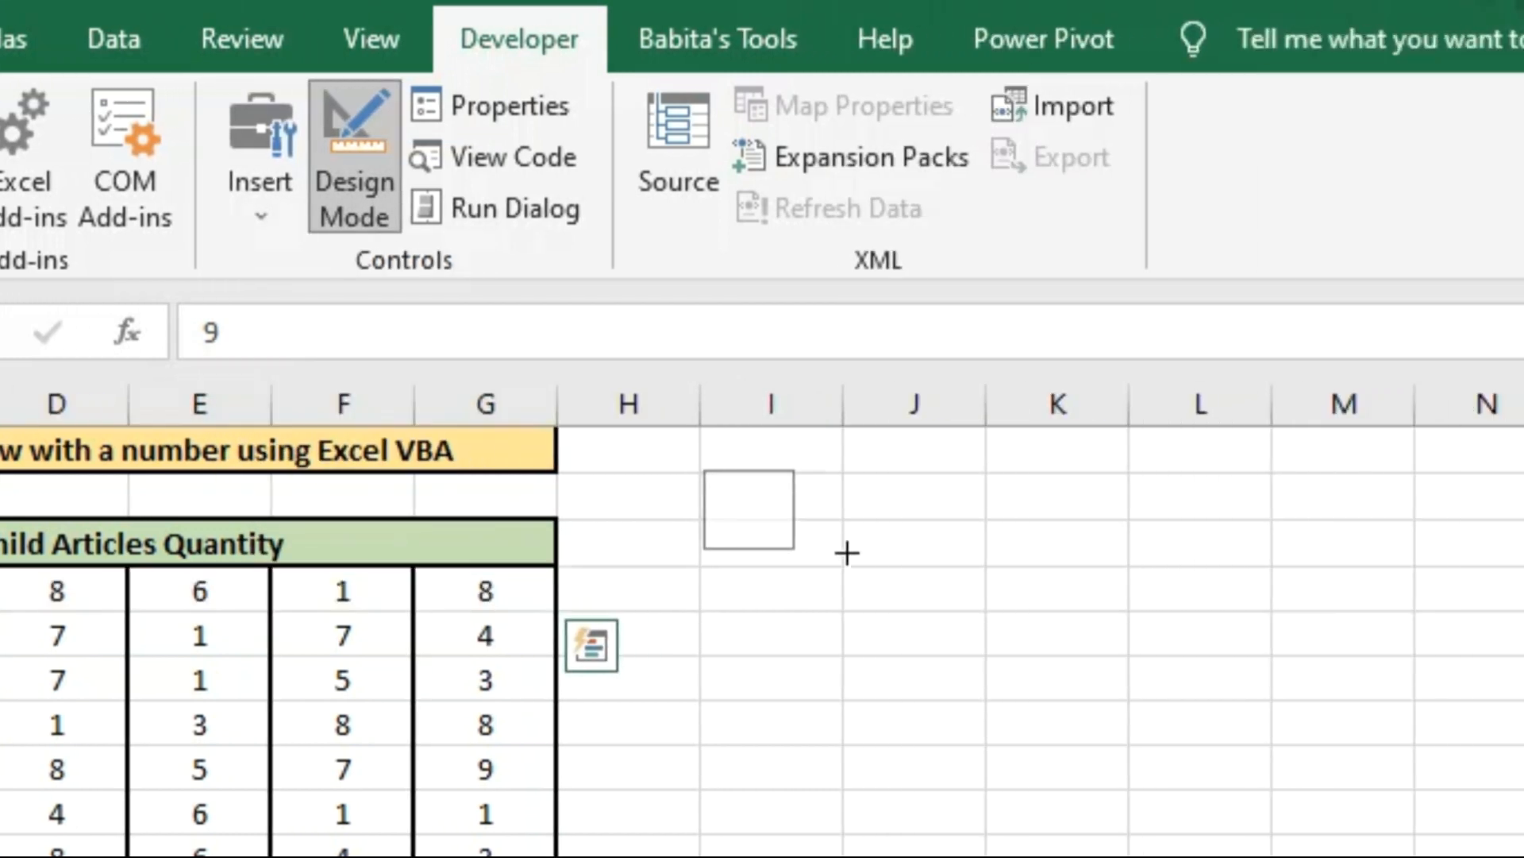
{"action": "left_click_drag", "start_coordinate": [942, 579], "coordinate": [934, 571]}
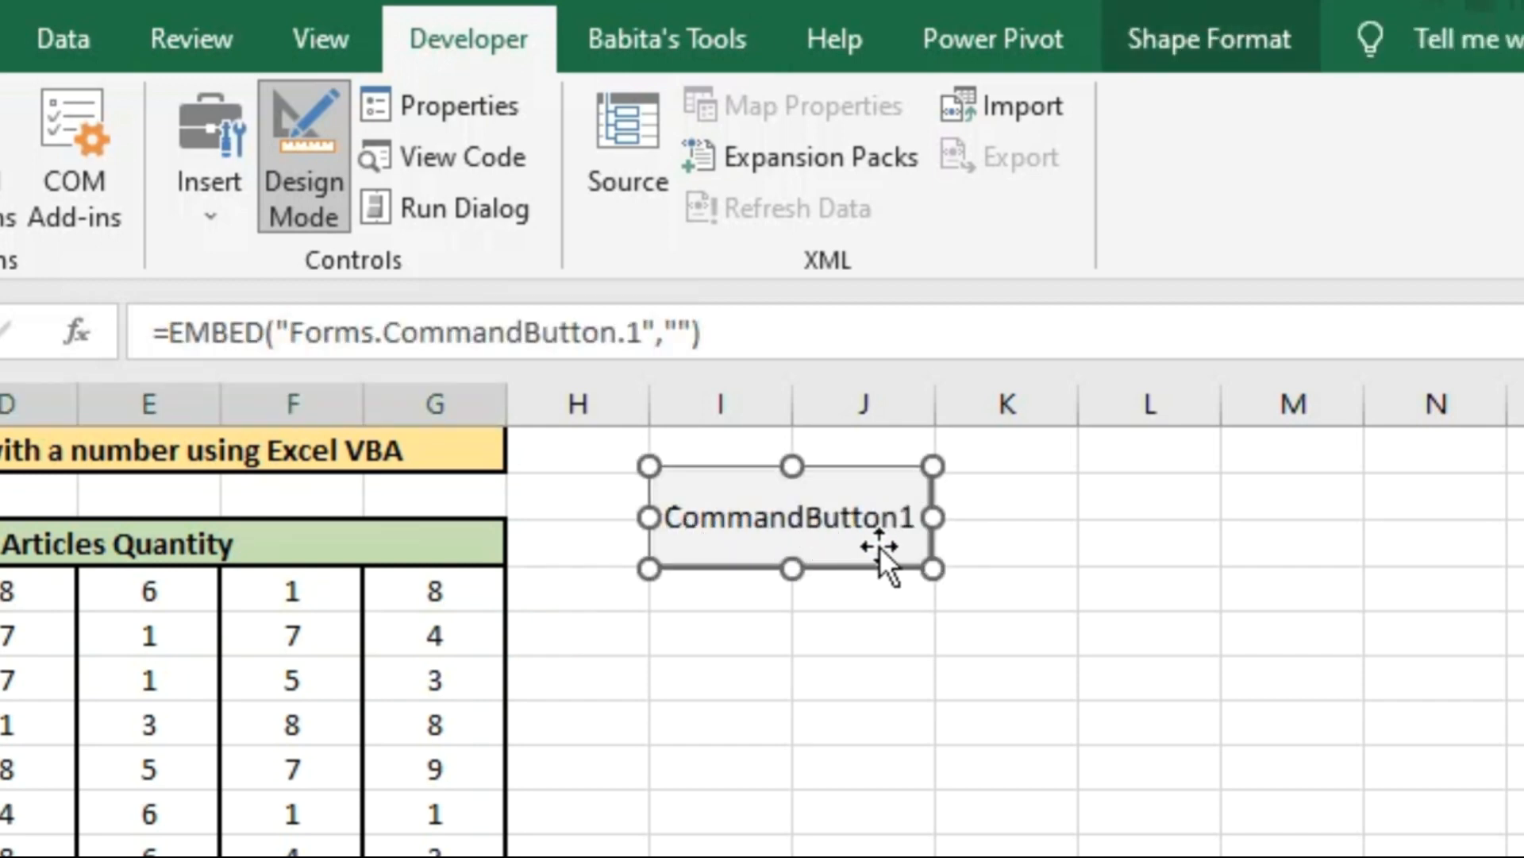
Set the new command button's Name property to Multiplication.
{"action": "left_click", "coordinate": [448, 102]}
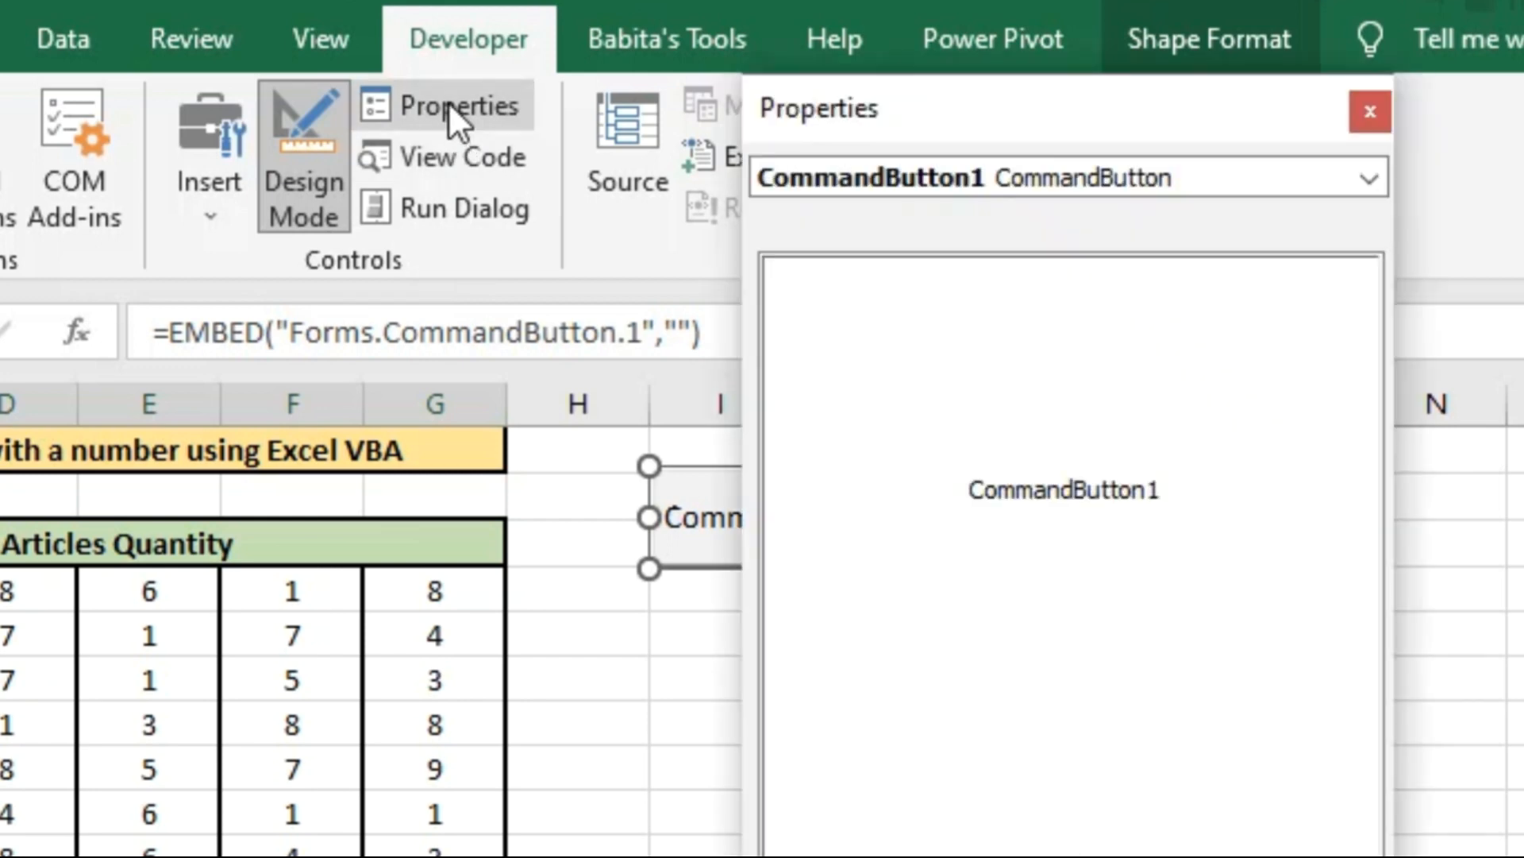
{"action": "left_click", "coordinate": [885, 273]}
{"action": "left_click", "coordinate": [884, 273]}
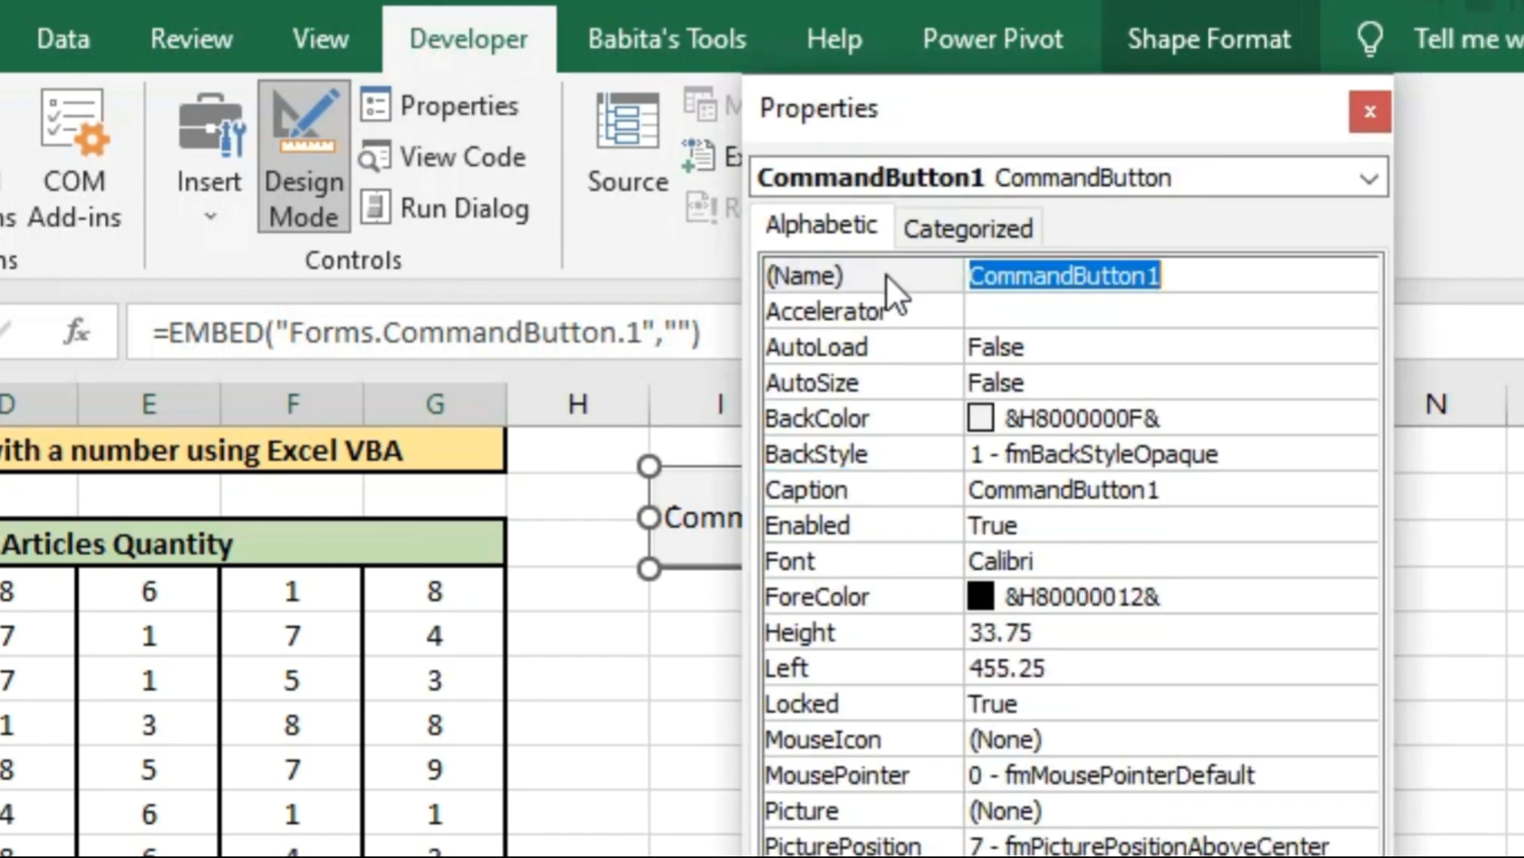
{"action": "type", "text": "Multipli"}
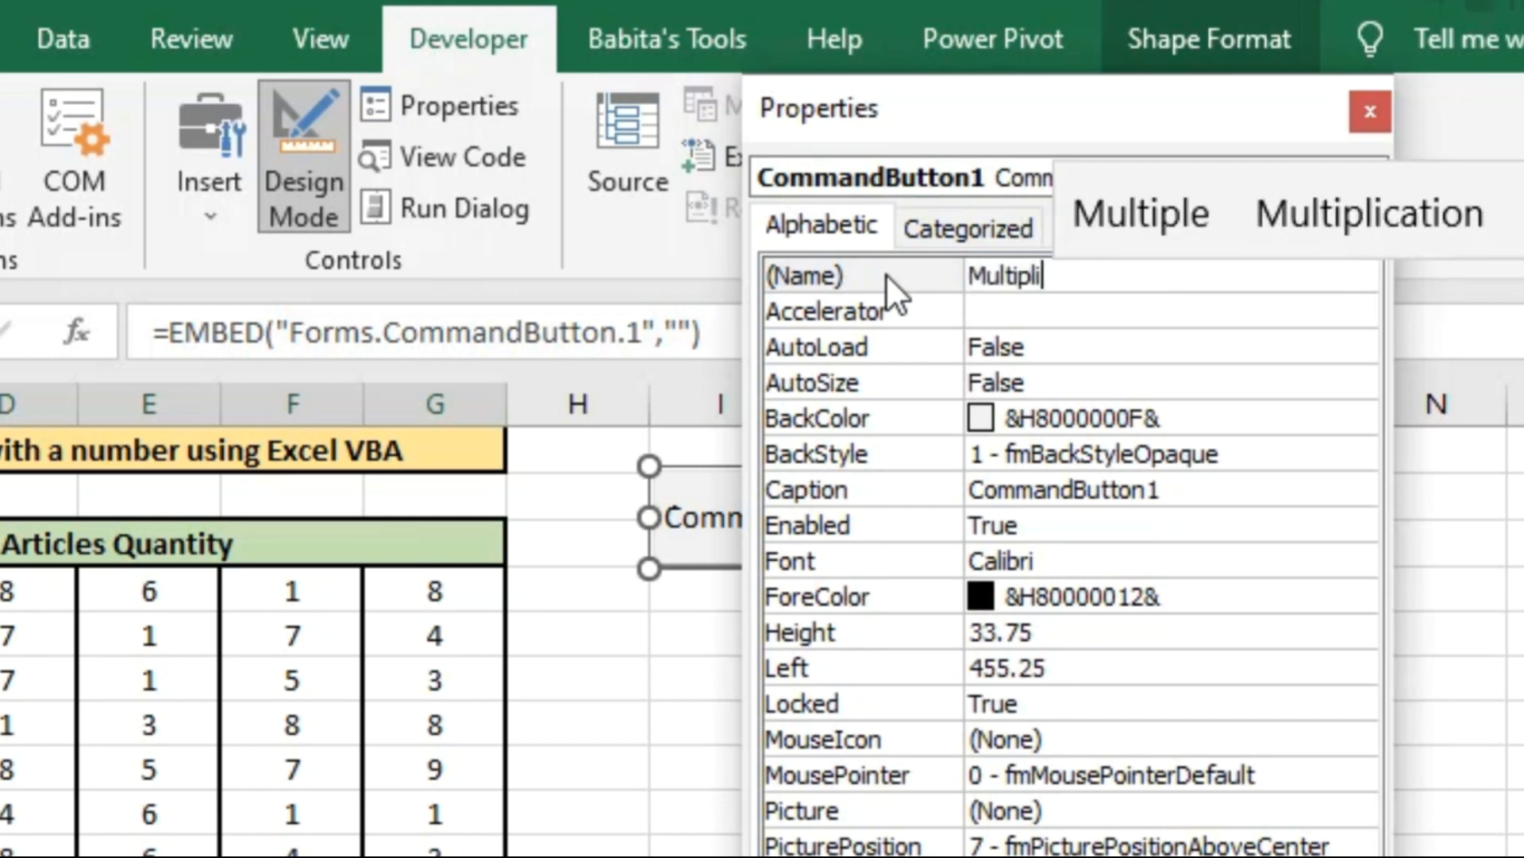
{"action": "type", "text": "catio"}
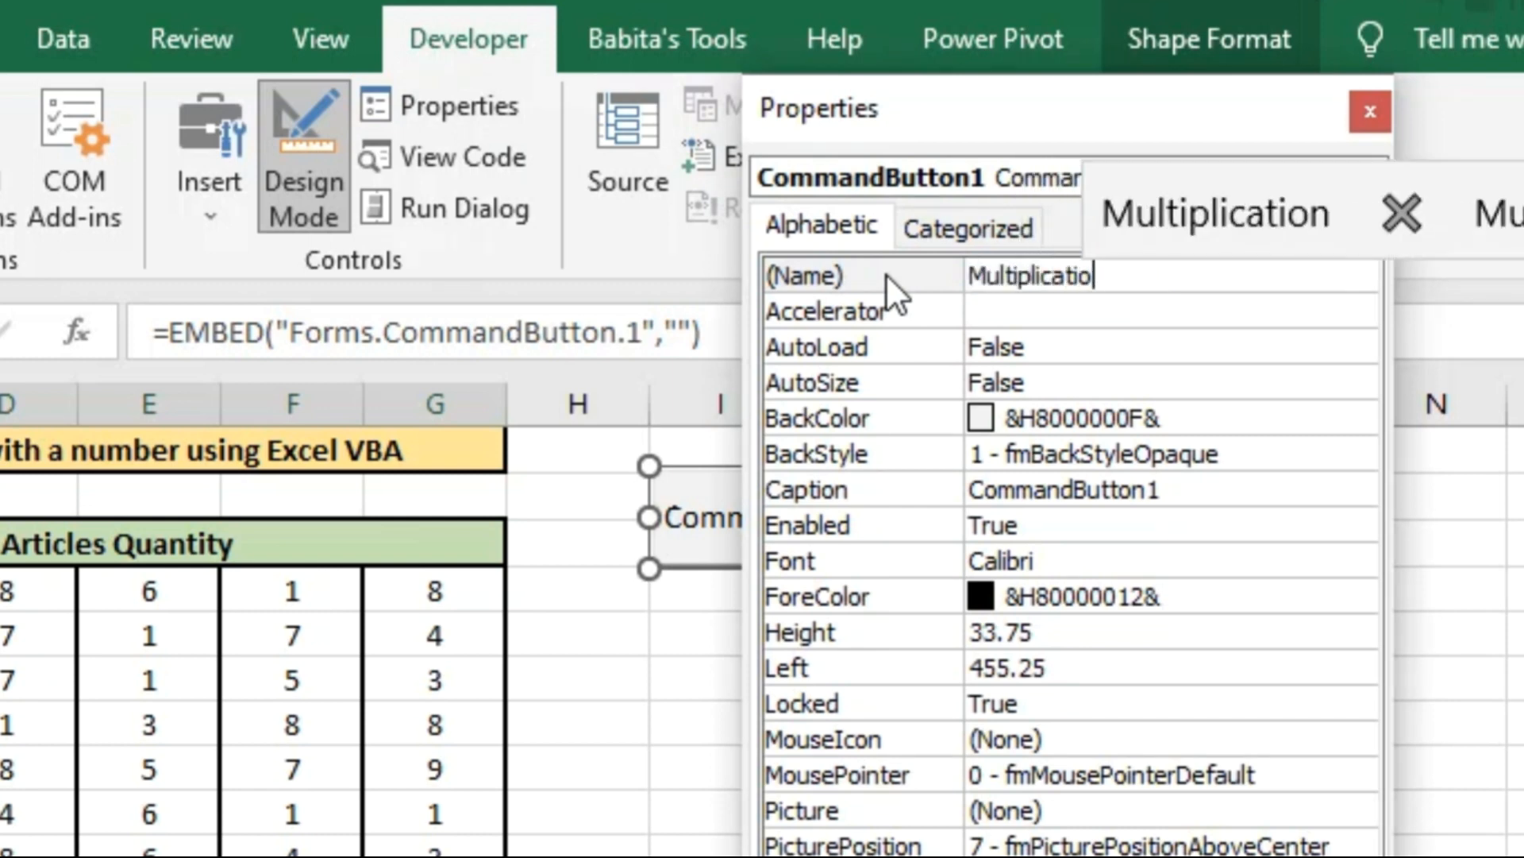
{"action": "type", "text": "n"}
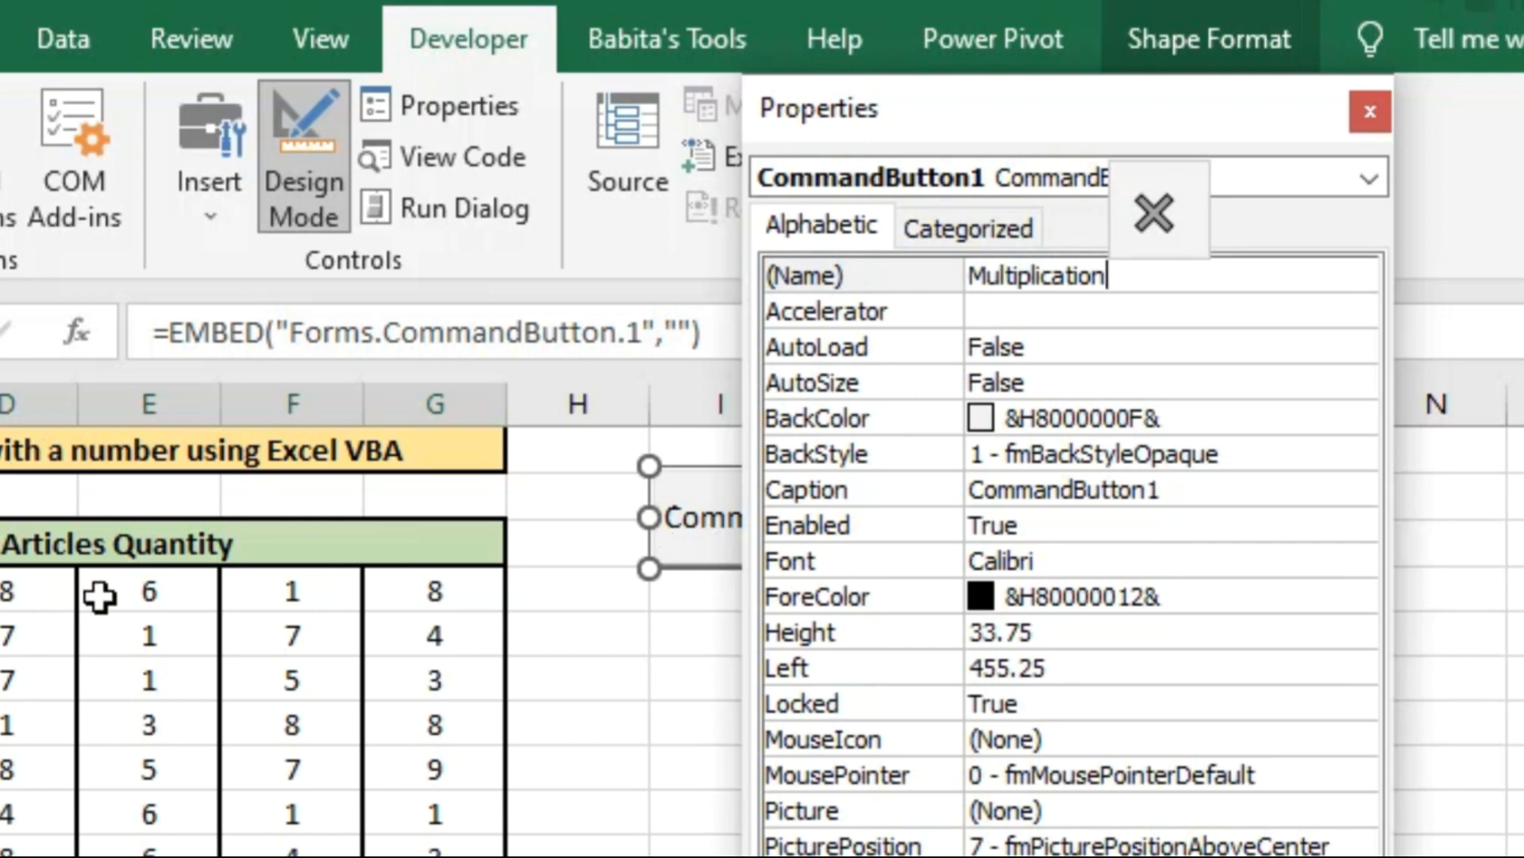
Set the command button's Caption to Multiplication and close its properties.
{"action": "left_click", "coordinate": [831, 492]}
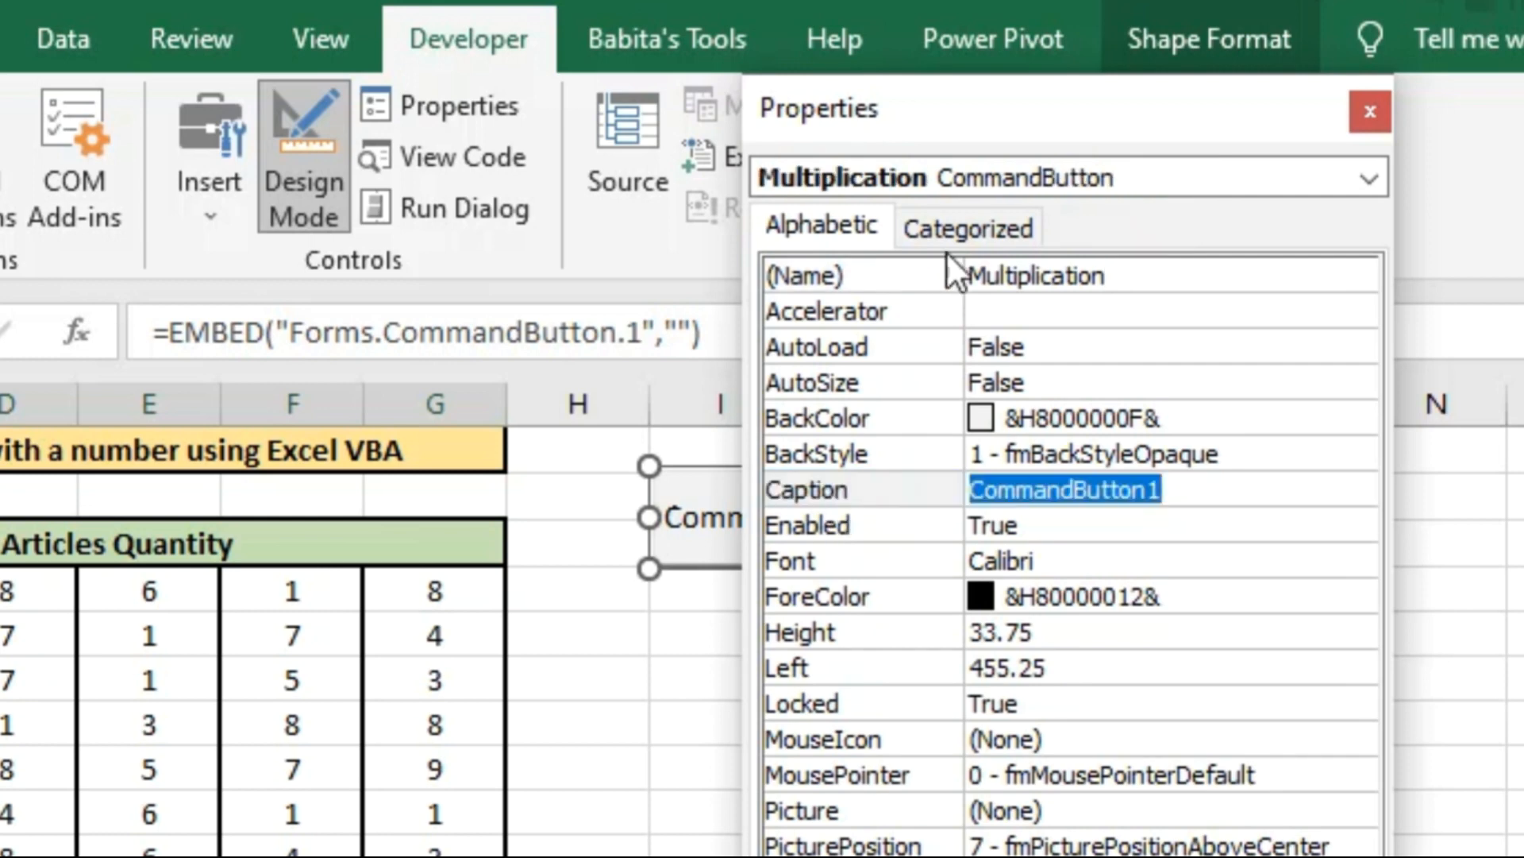
{"action": "left_click_drag", "start_coordinate": [1003, 102], "coordinate": [1523, 324]}
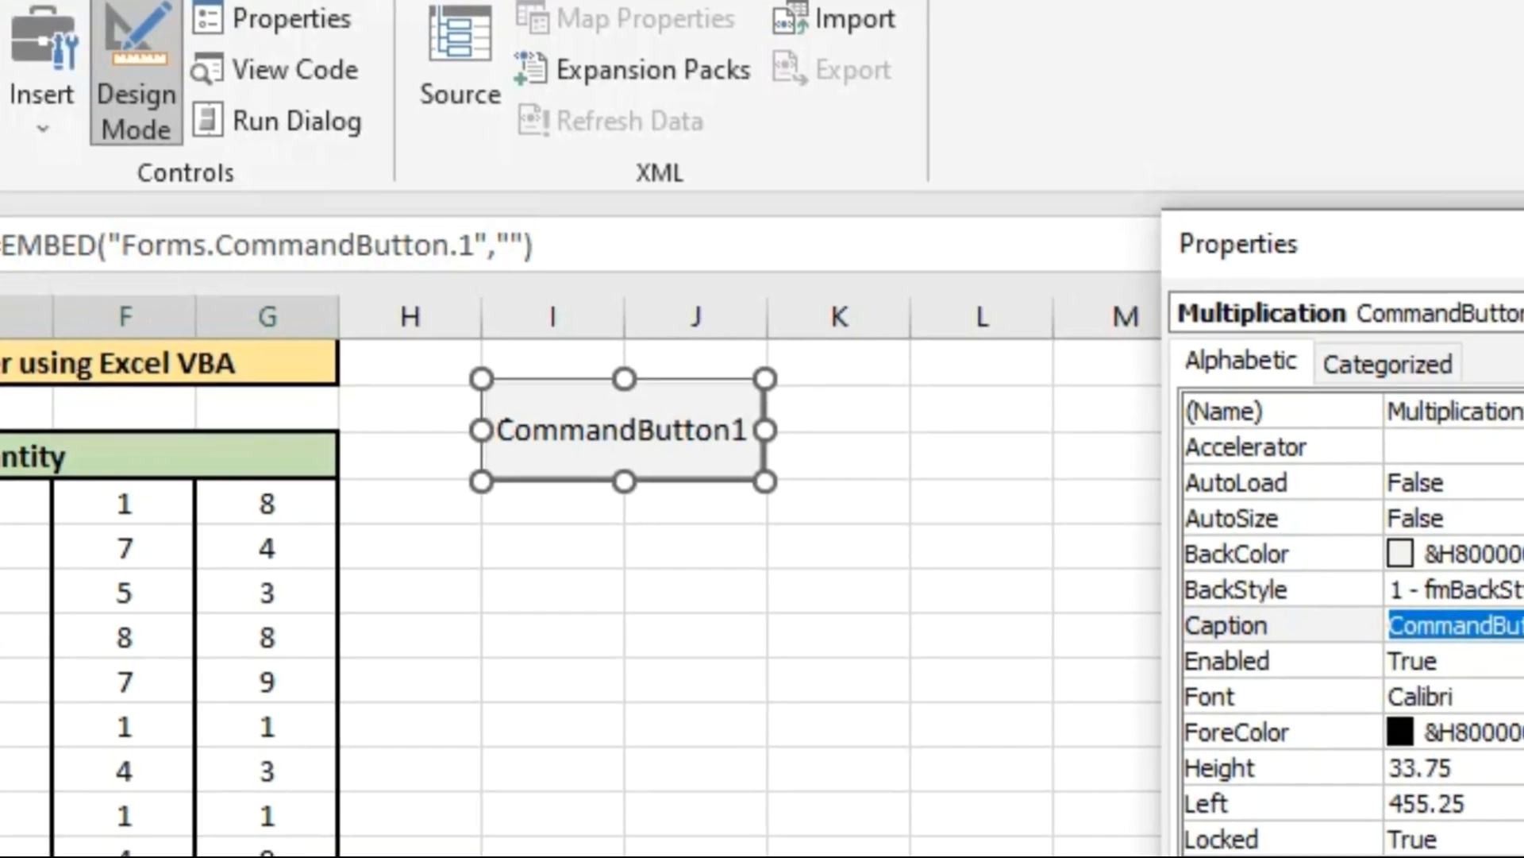
{"action": "type", "text": "Mul"}
{"action": "type", "text": "tipli"}
{"action": "type", "text": "cation"}
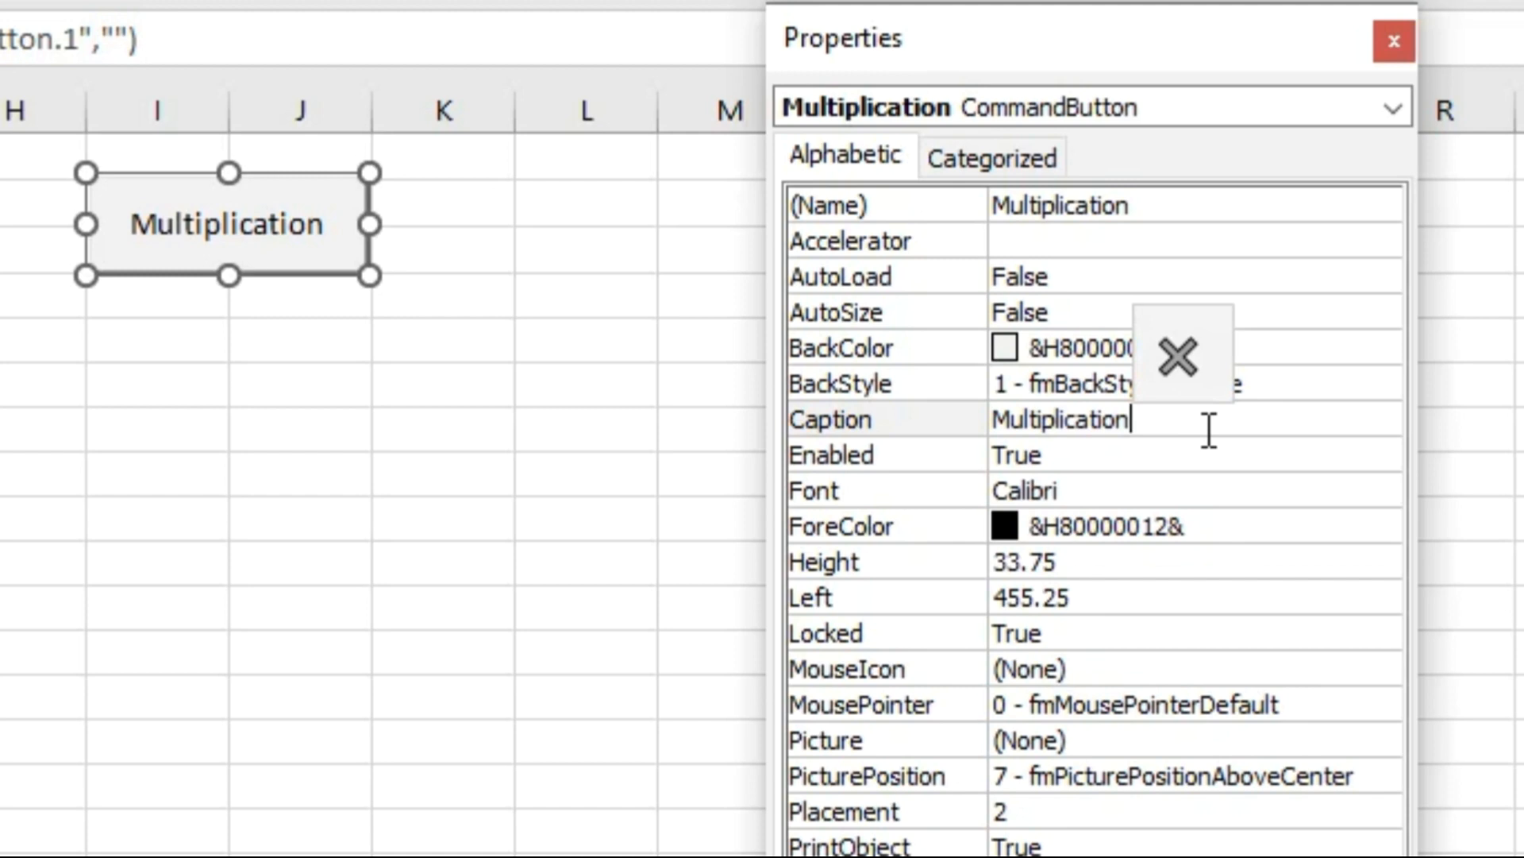
{"action": "left_click", "coordinate": [1395, 40]}
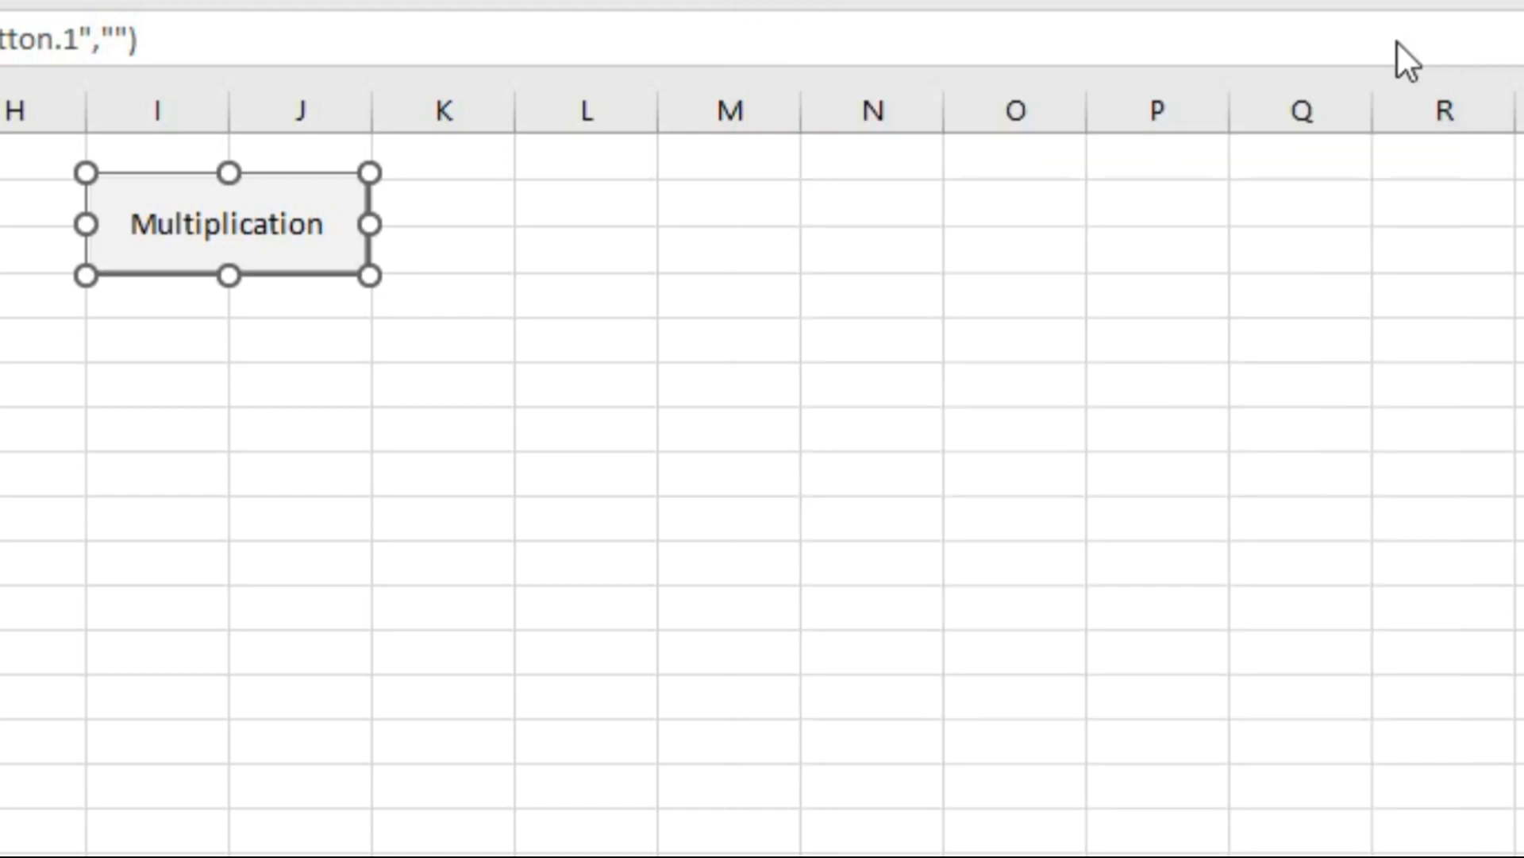
Open the Multiplication button's click procedure and add the line Selection.Copy.
{"action": "right_click", "coordinate": [213, 238]}
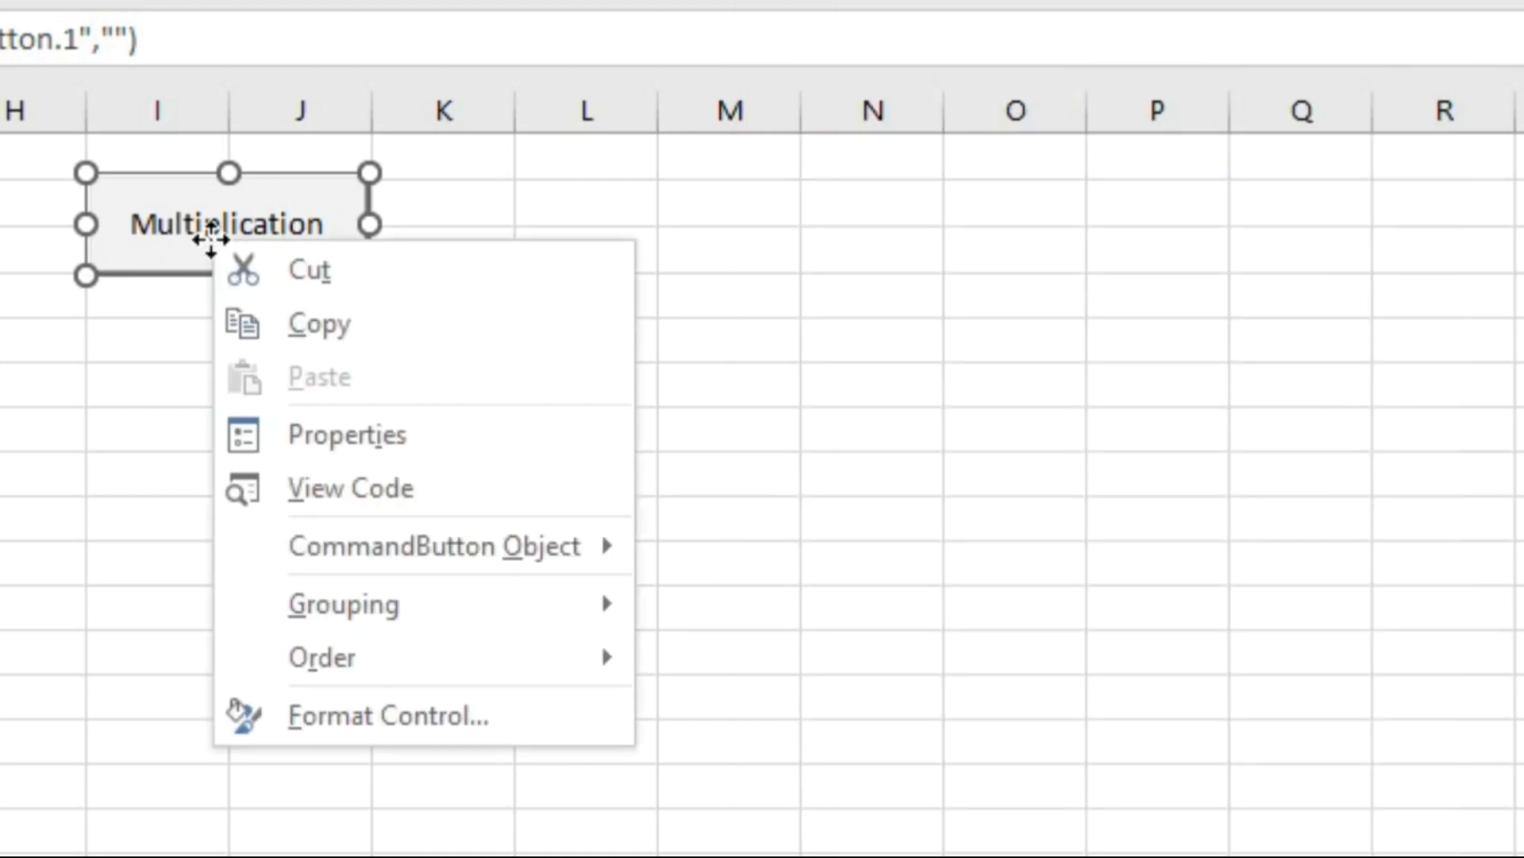
{"action": "left_click", "coordinate": [316, 488]}
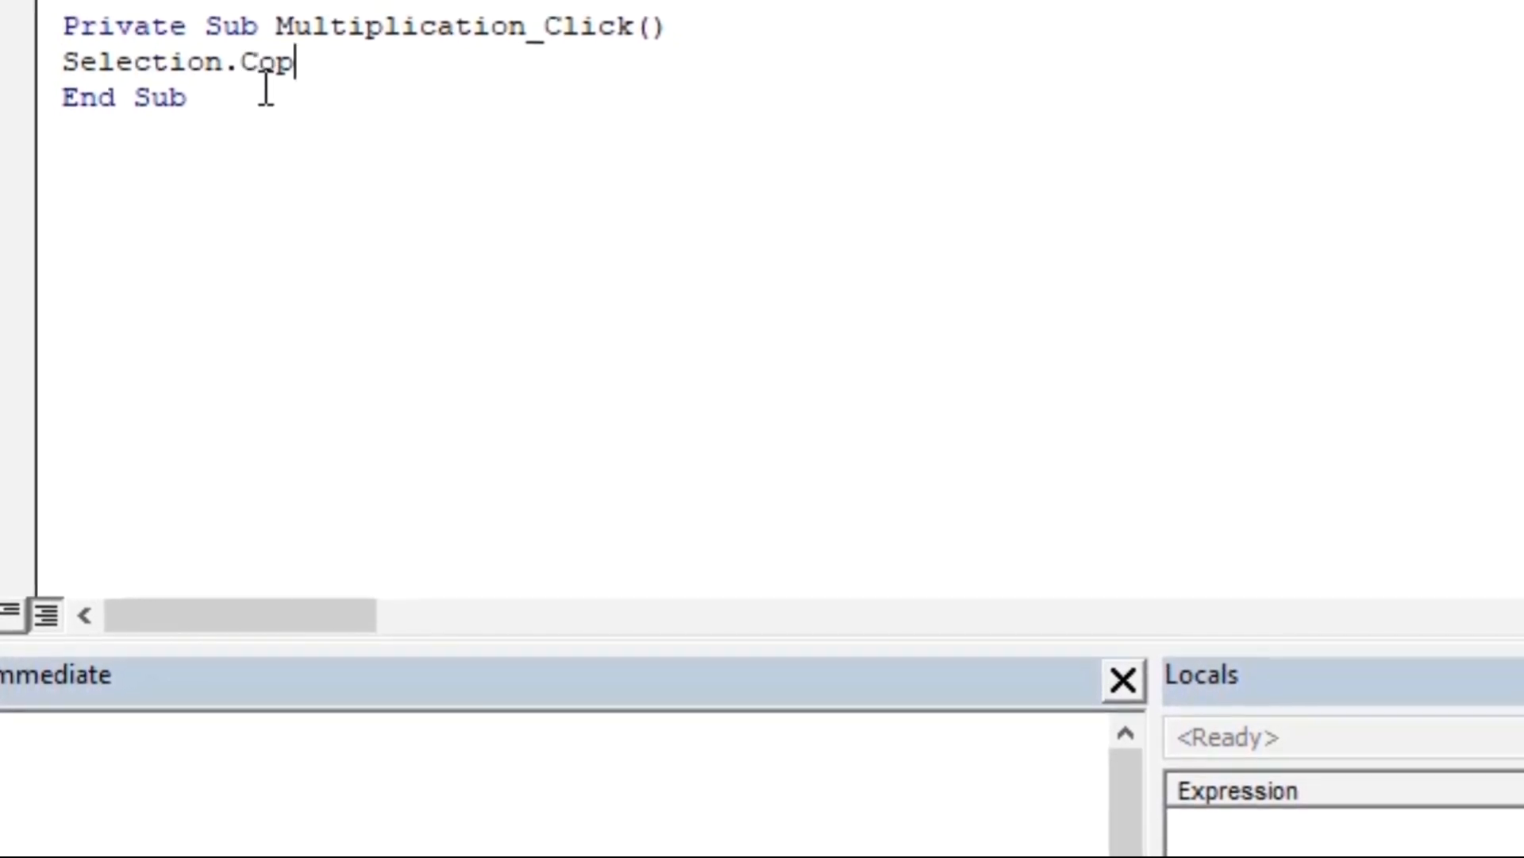
{"action": "key", "text": "Return"}
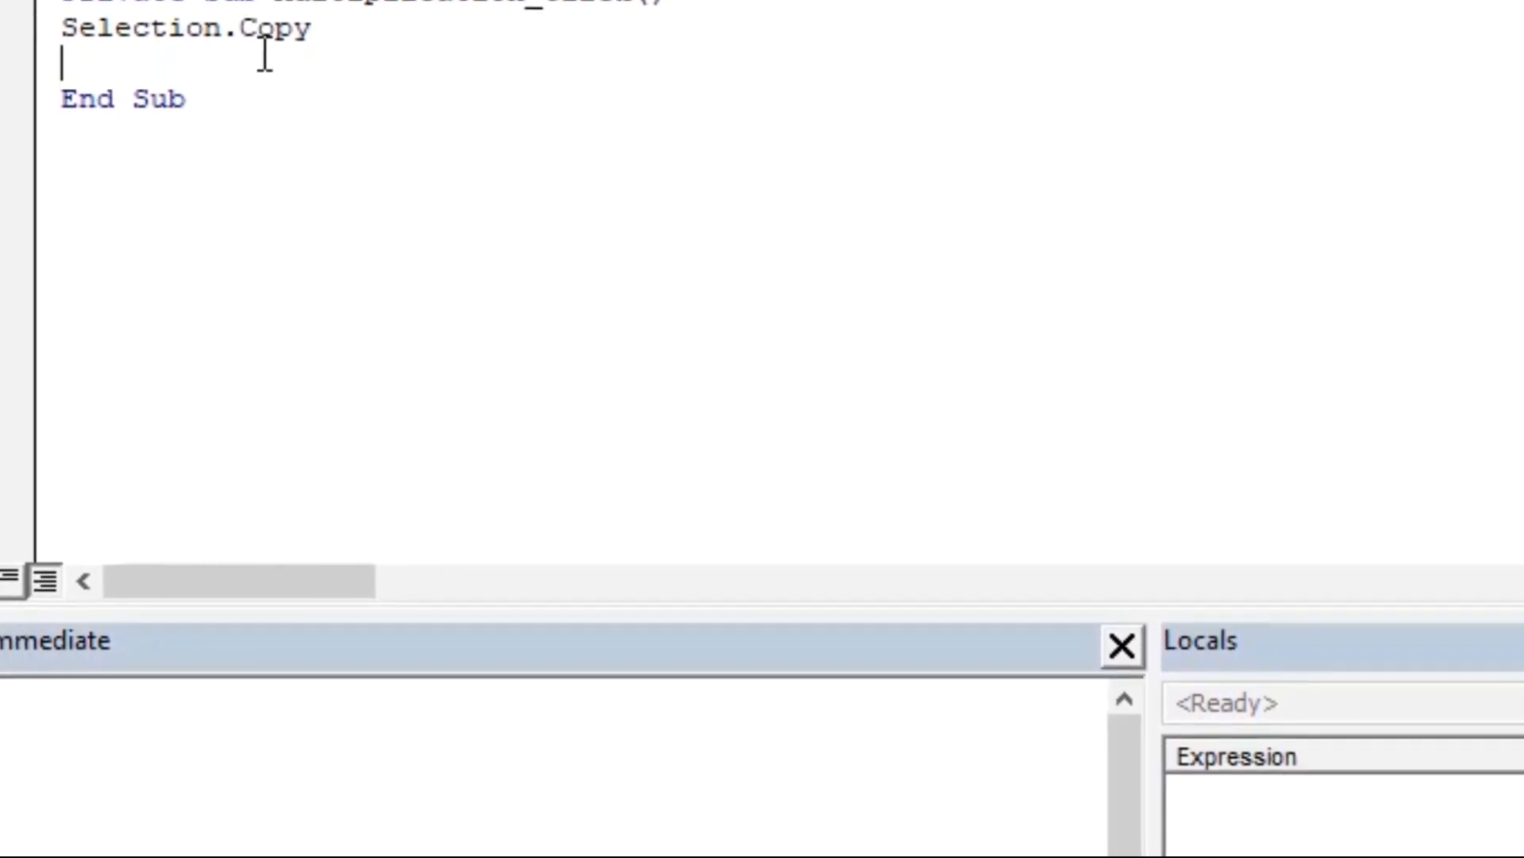
Examine in the worksheet how the active cell moves from mother quantity A4 to the adjacent child quantity B4.
{"action": "key", "text": "alt+Tab"}
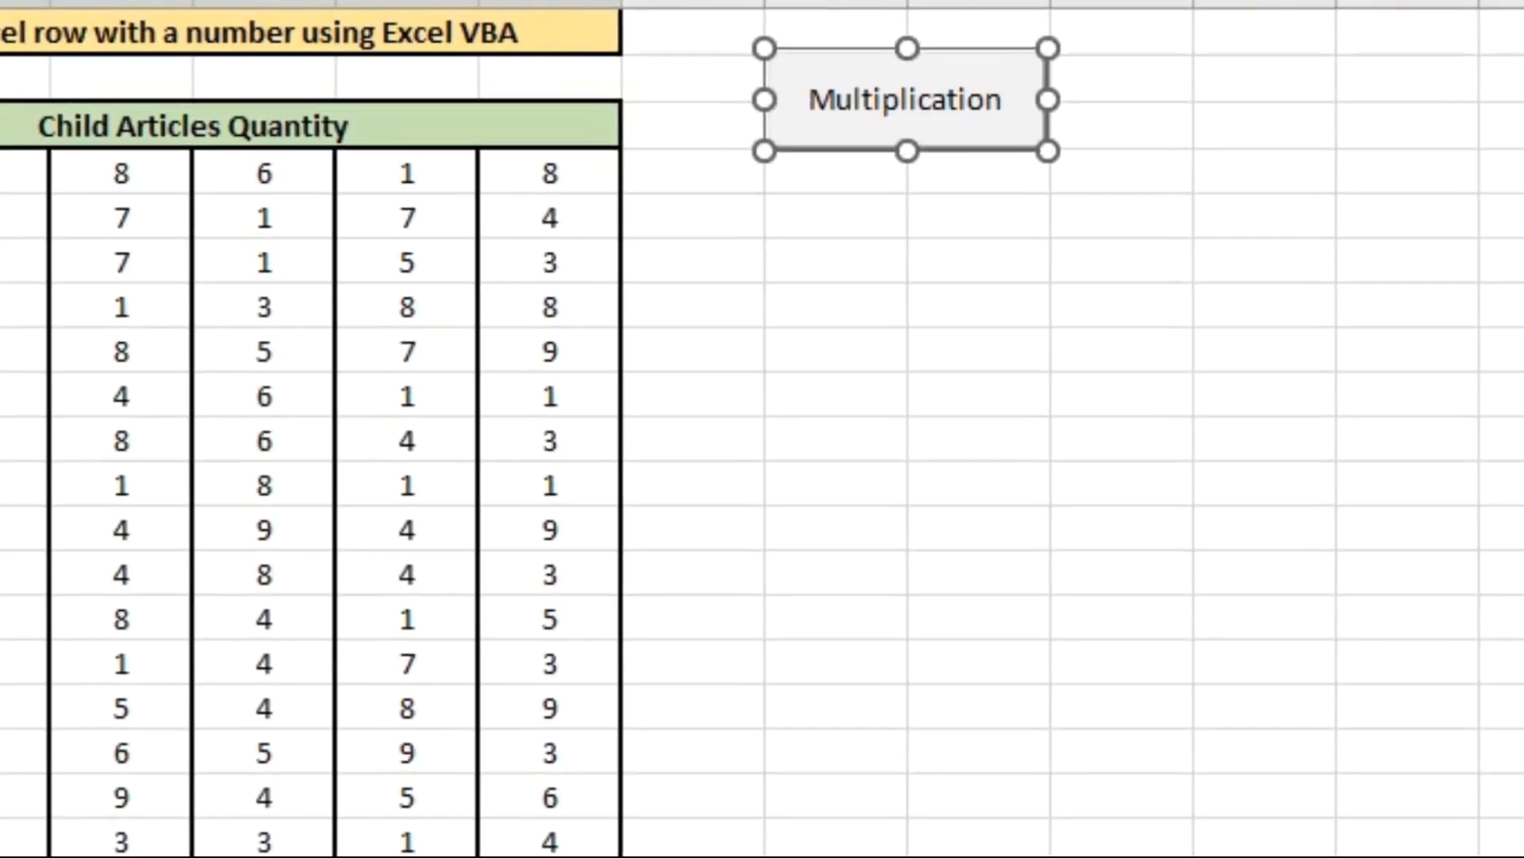
{"action": "left_click", "coordinate": [75, 194]}
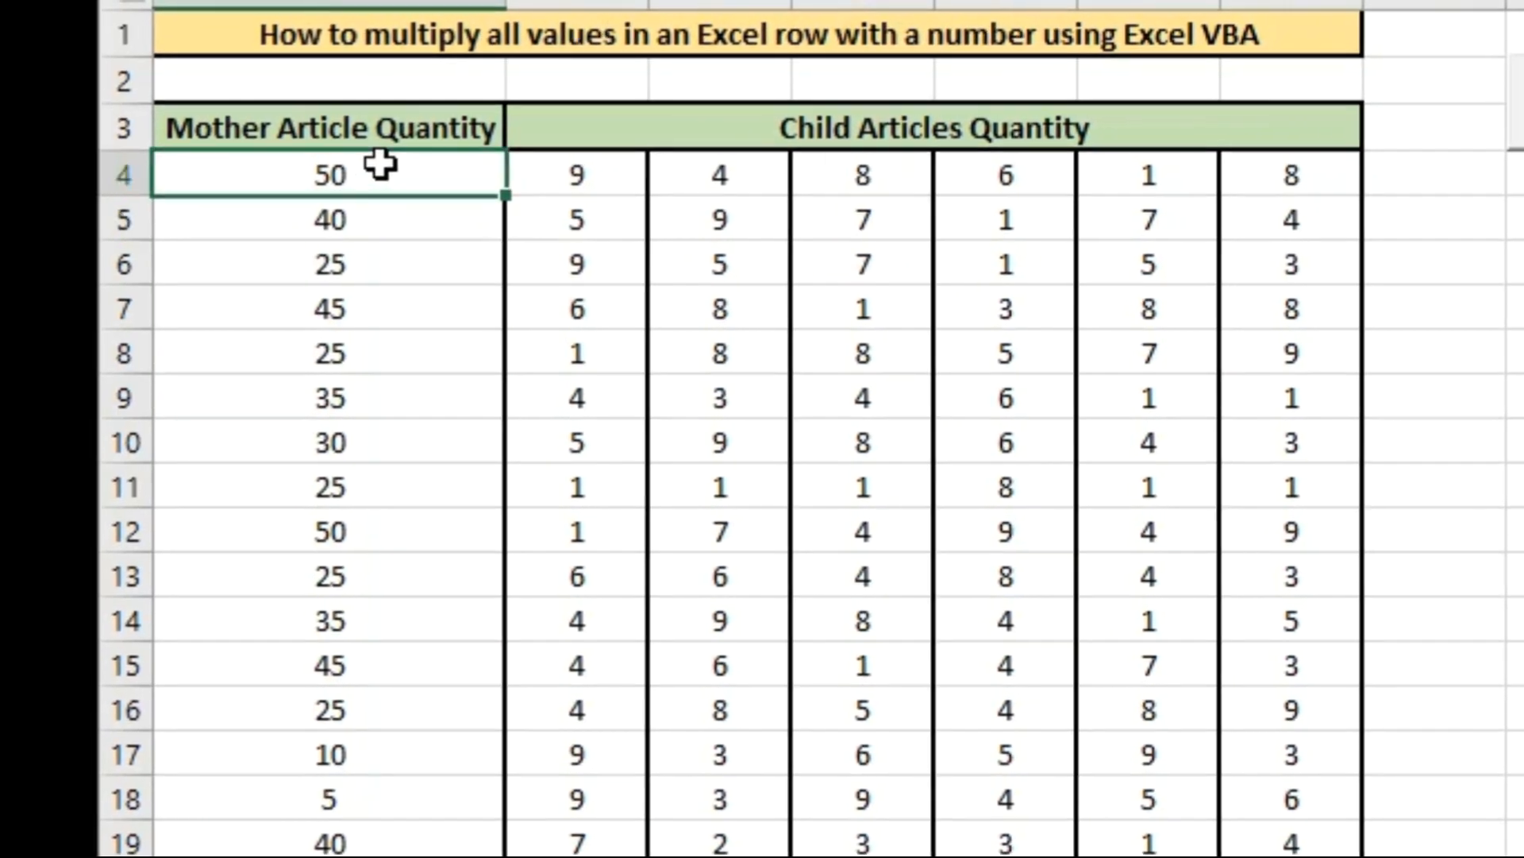
{"action": "left_click_drag", "start_coordinate": [545, 200], "coordinate": [1133, 201]}
{"action": "key", "text": "Right"}
{"action": "key", "text": "Left"}
{"action": "key", "text": "Left"}
{"action": "key", "text": "Right"}
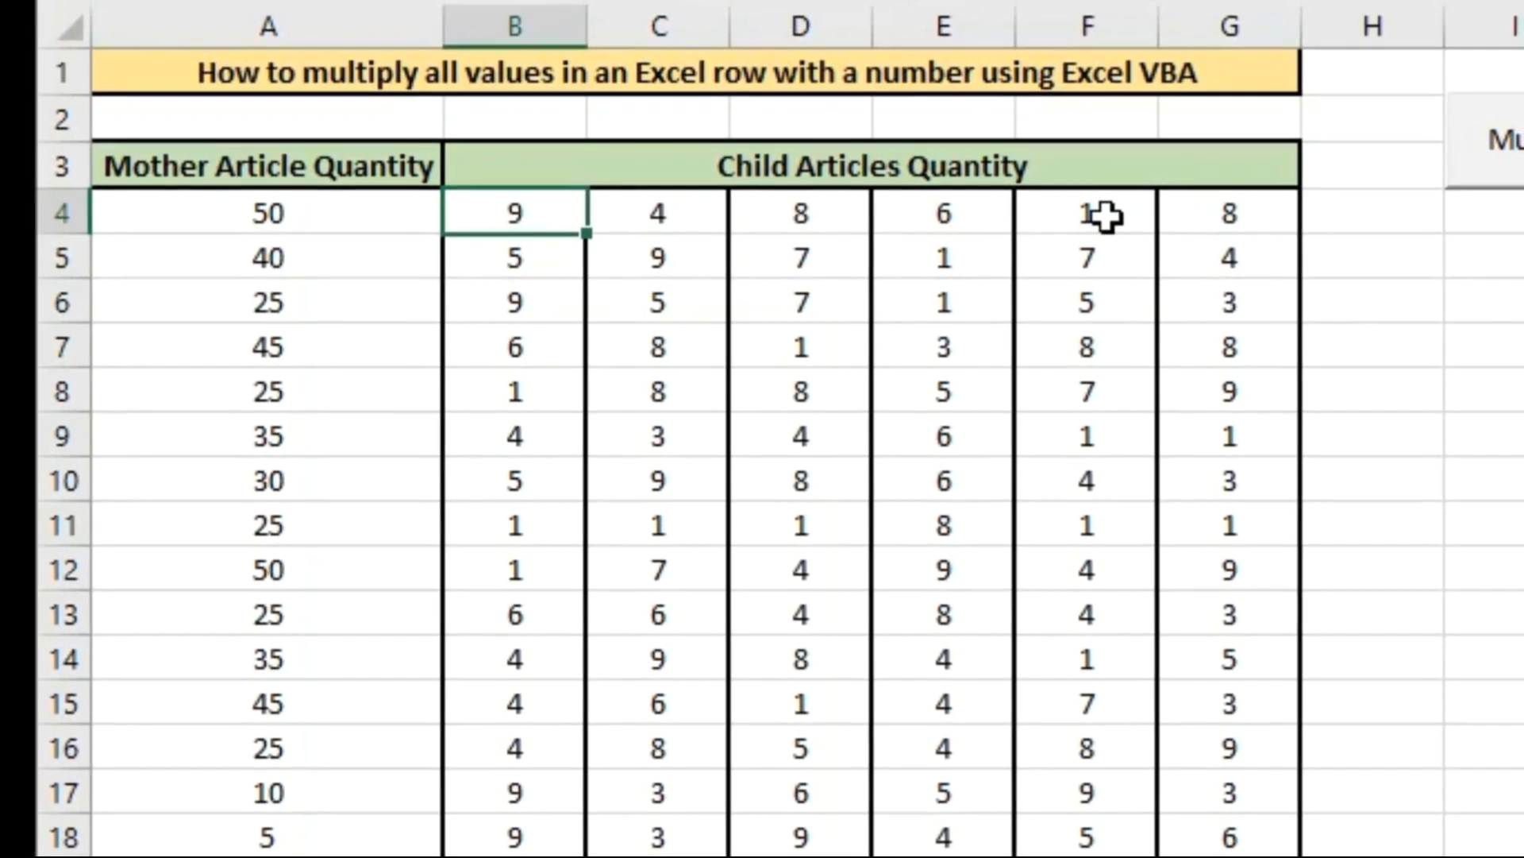
{"action": "key", "text": "Left"}
{"action": "key", "text": "Right"}
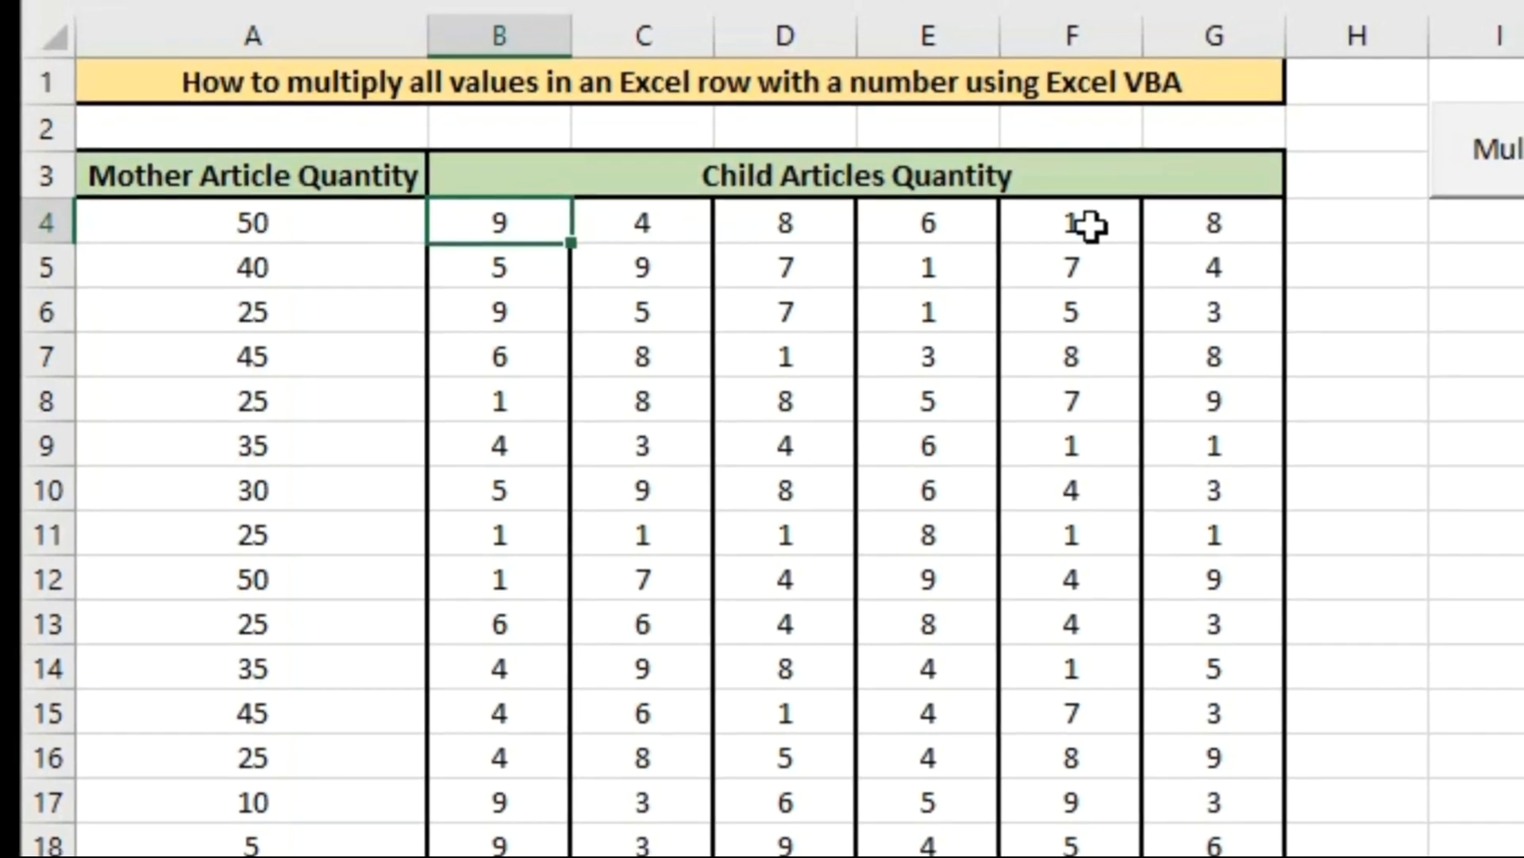
Add ActiveCell.Offset(0,1) on the line below Selection.Copy in the Visual Basic editor's click procedure.
{"action": "key", "text": "alt+Tab"}
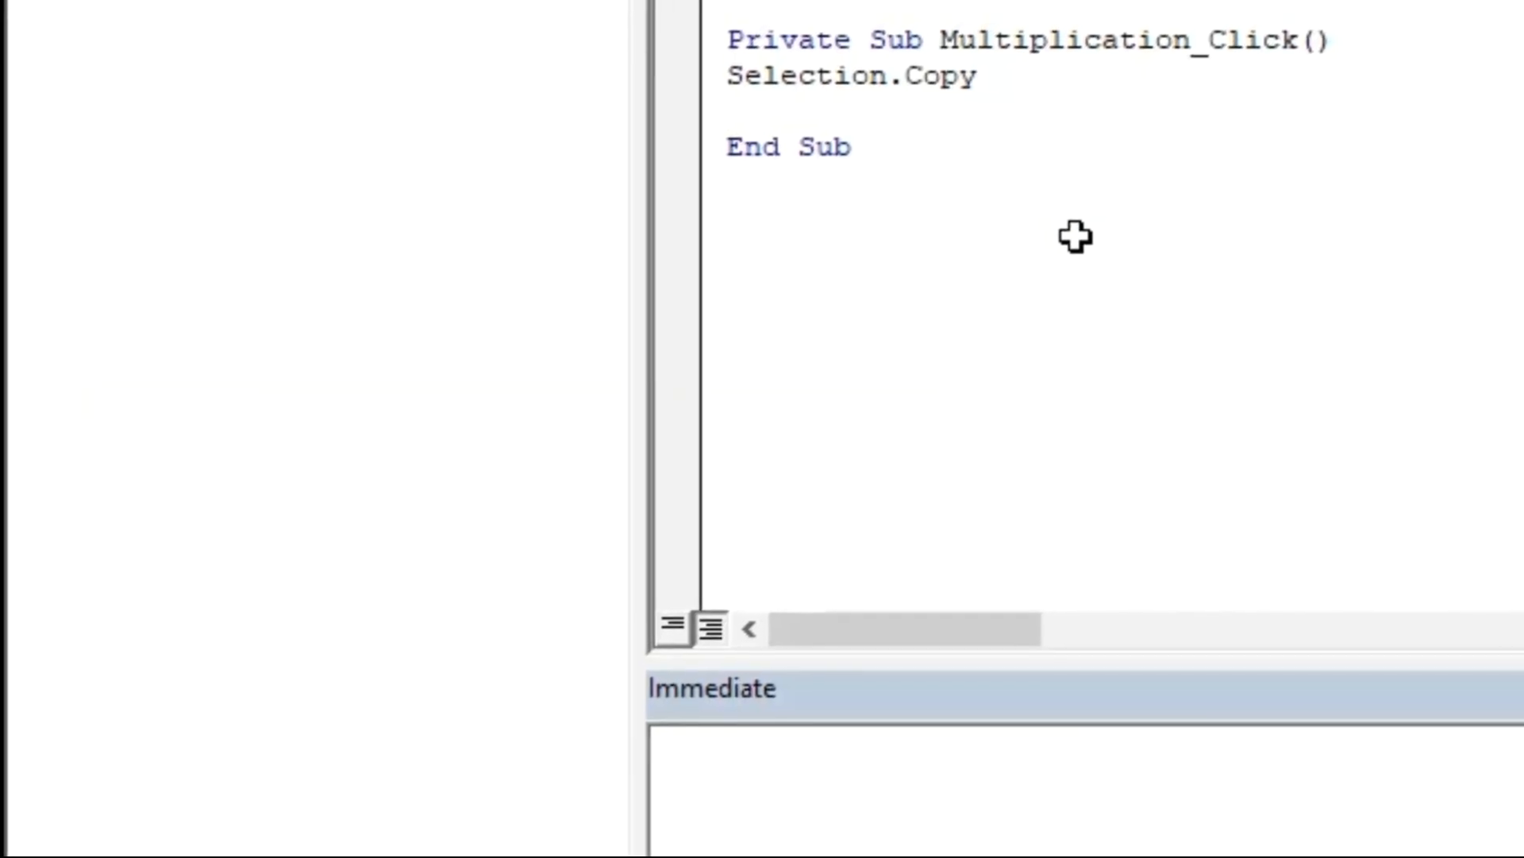
{"action": "type", "text": "ActiveCell.Off"}
{"action": "key", "text": "Tab"}
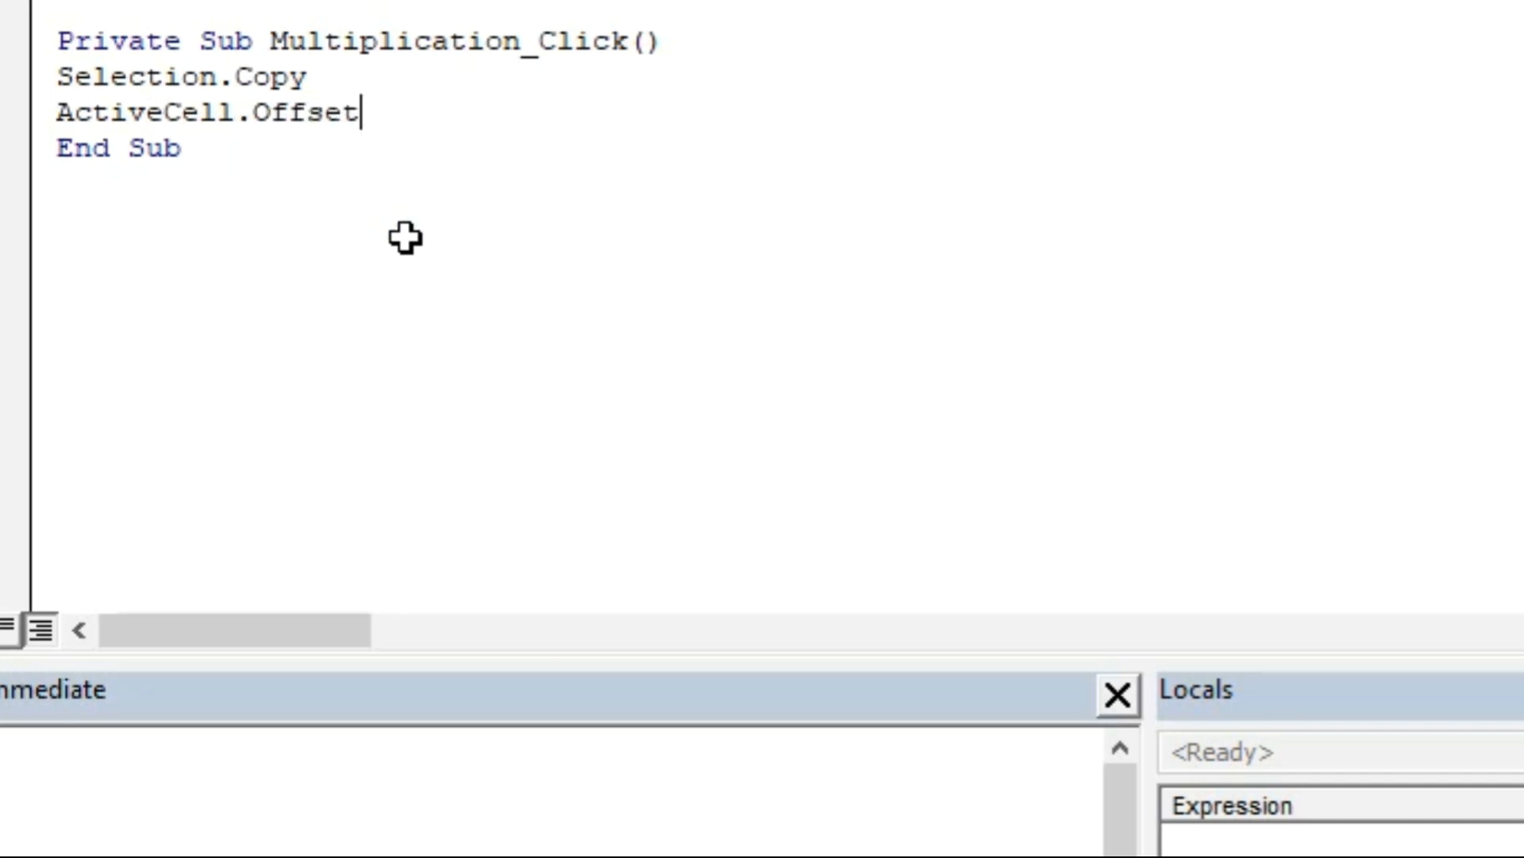
{"action": "type", "text": "("}
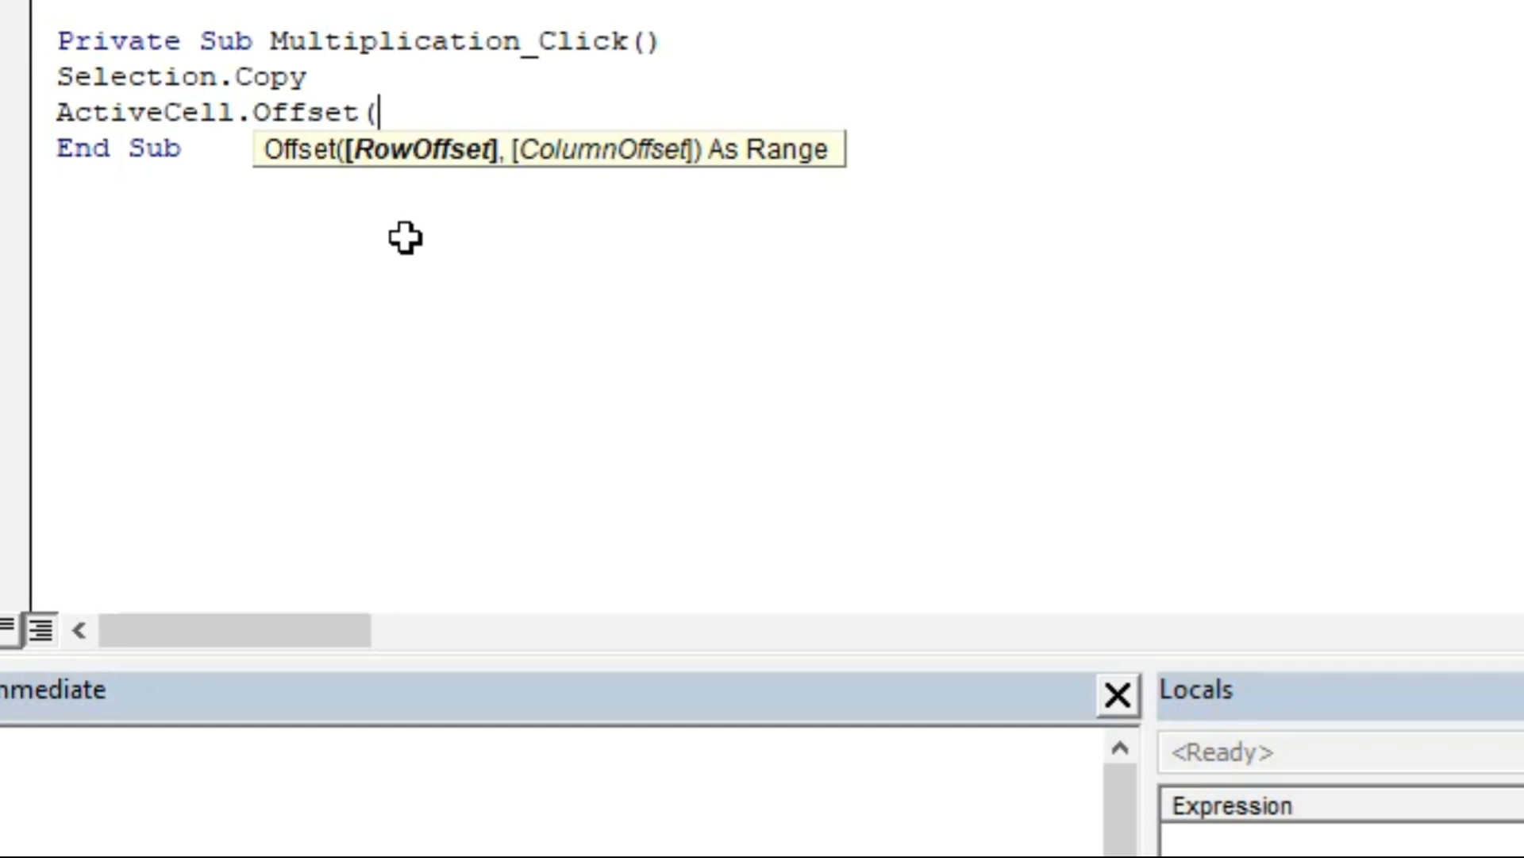
{"action": "type", "text": "0,"}
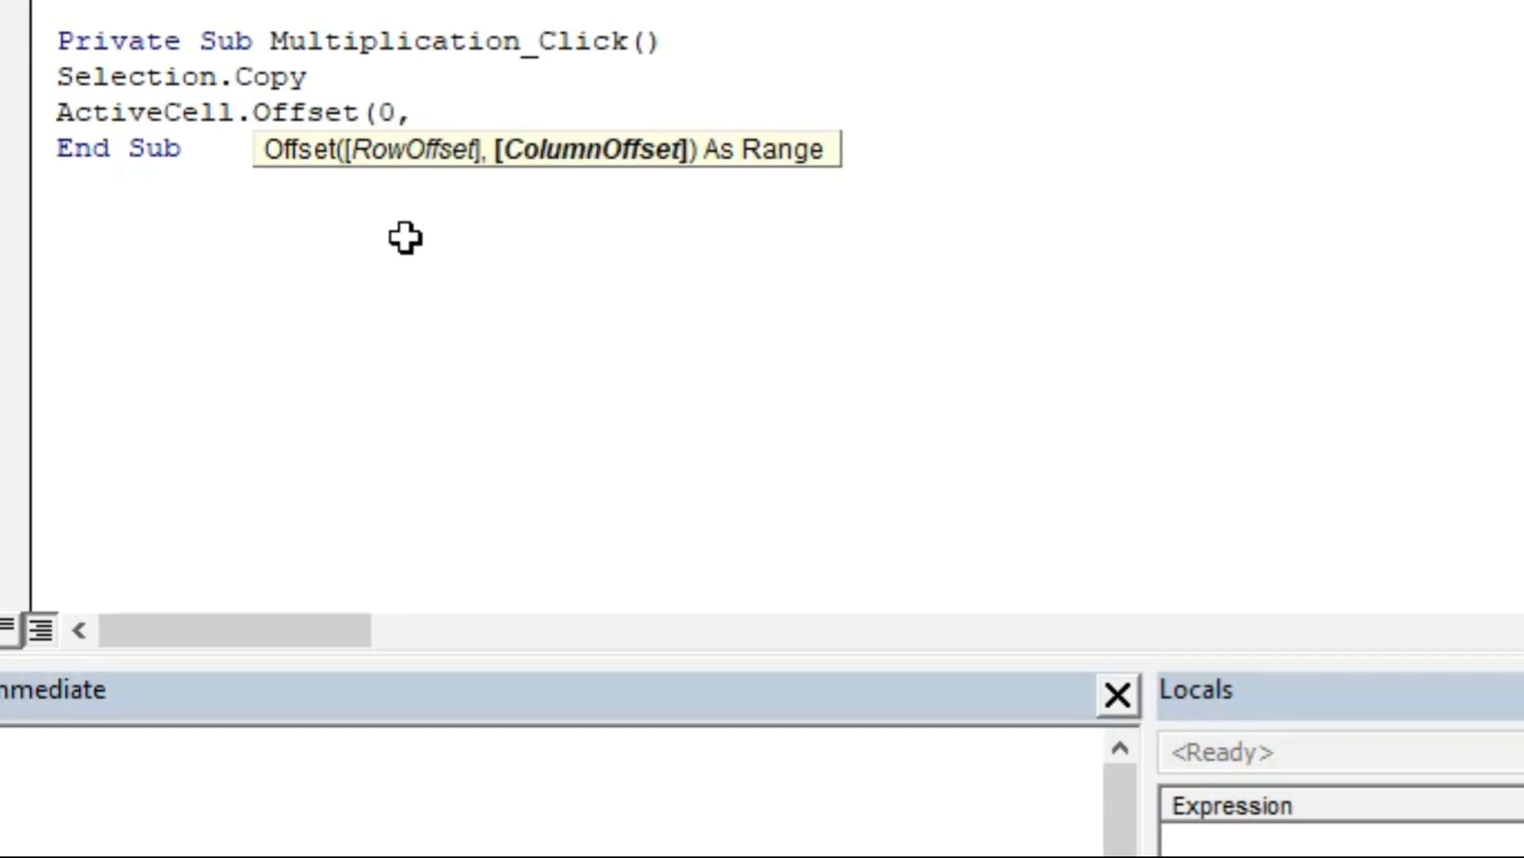
{"action": "type", "text": "1)"}
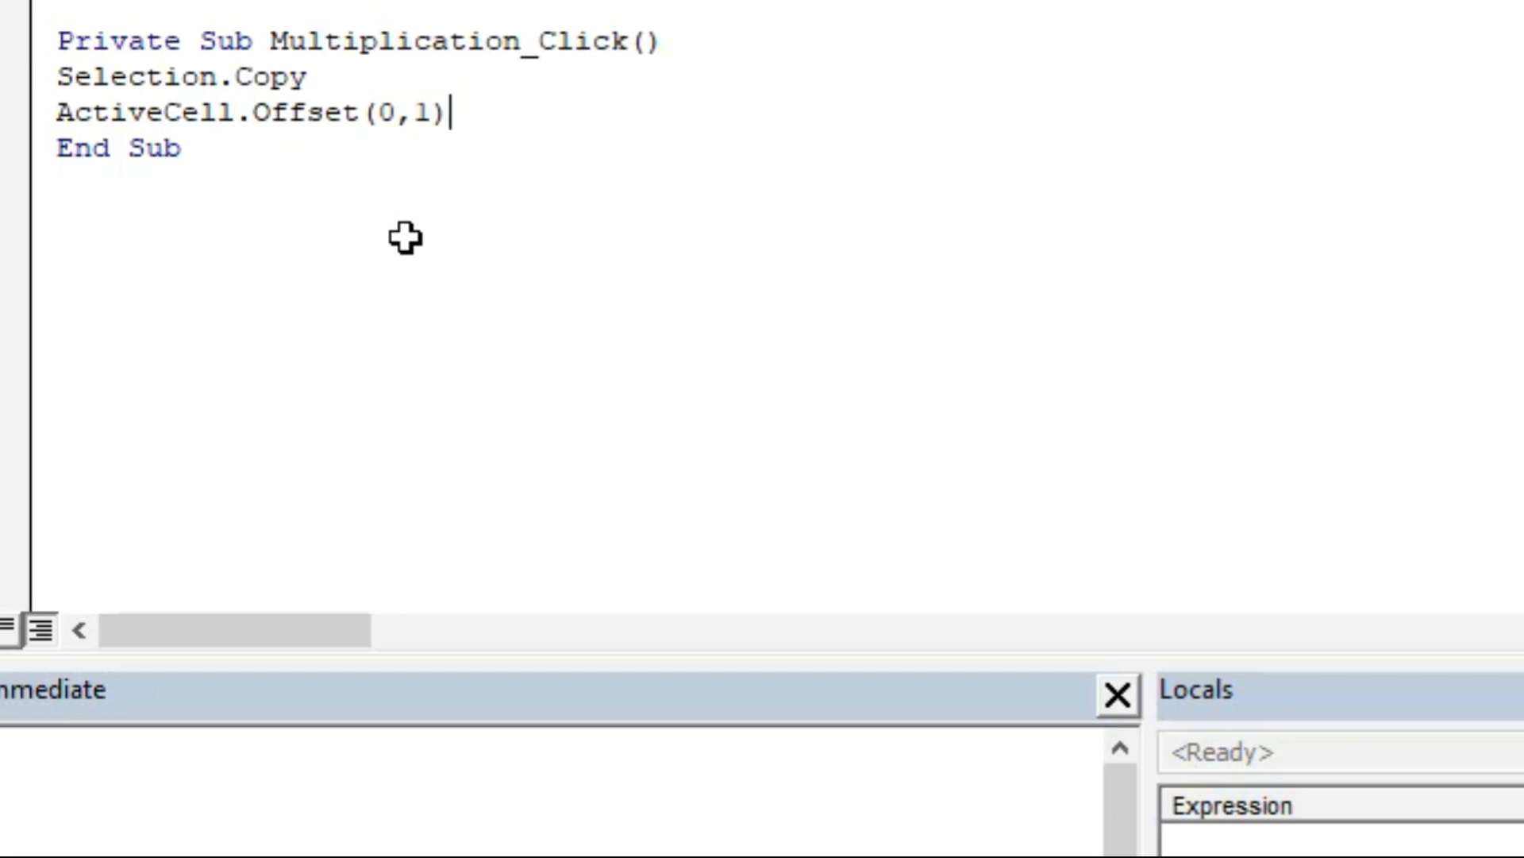
Extend the ActiveCell.Offset line with .Range("A1").Select and start a new line below it.
{"action": "type", "text": ","}
{"action": "key", "text": "BackSpace"}
{"action": "type", "text": ".Range"}
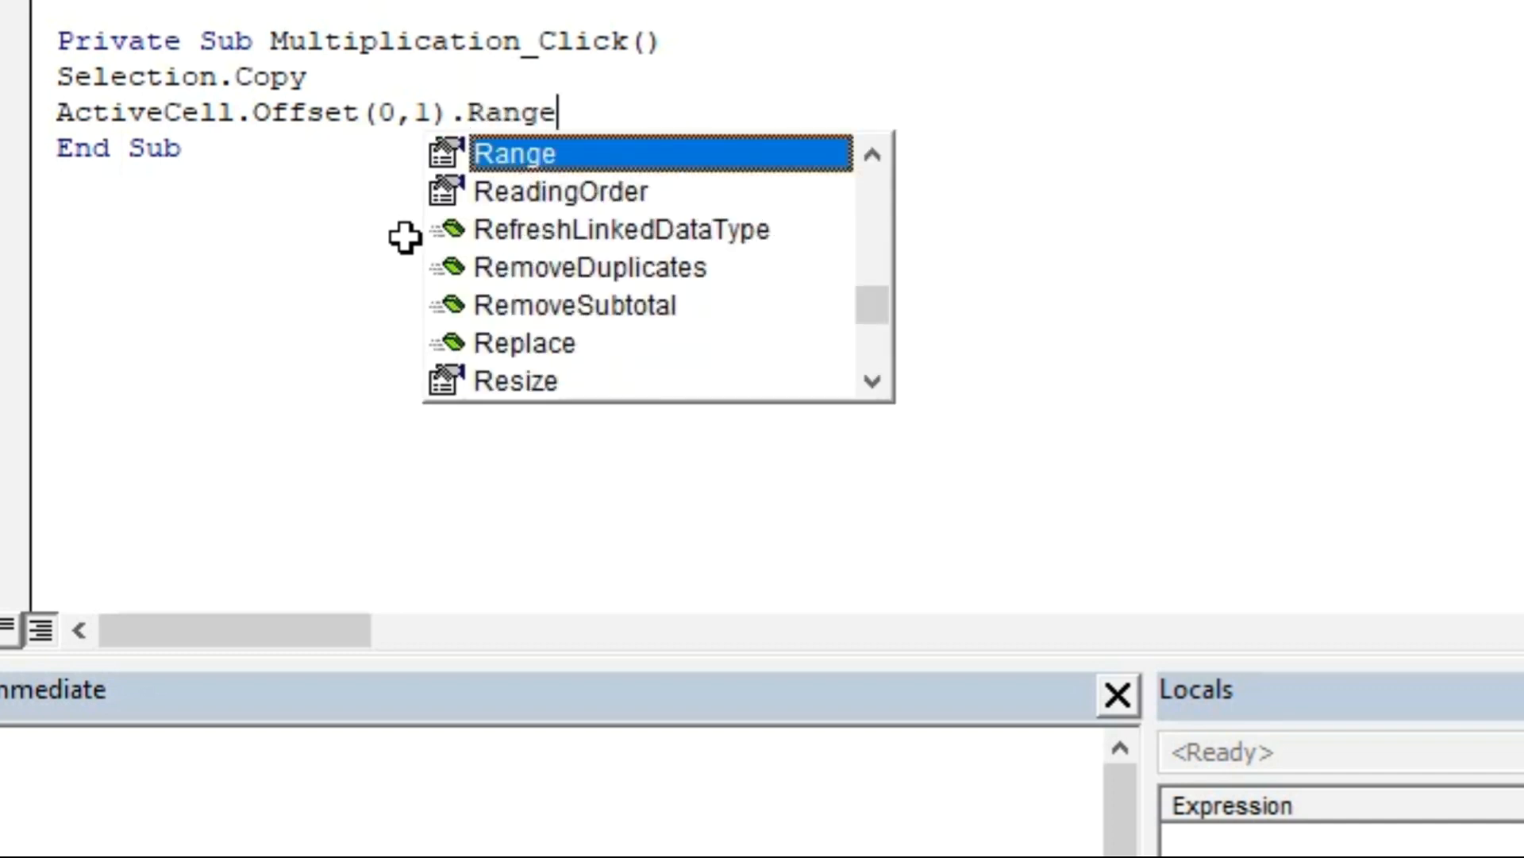
{"action": "key", "text": "Escape"}
{"action": "type", "text": "("}
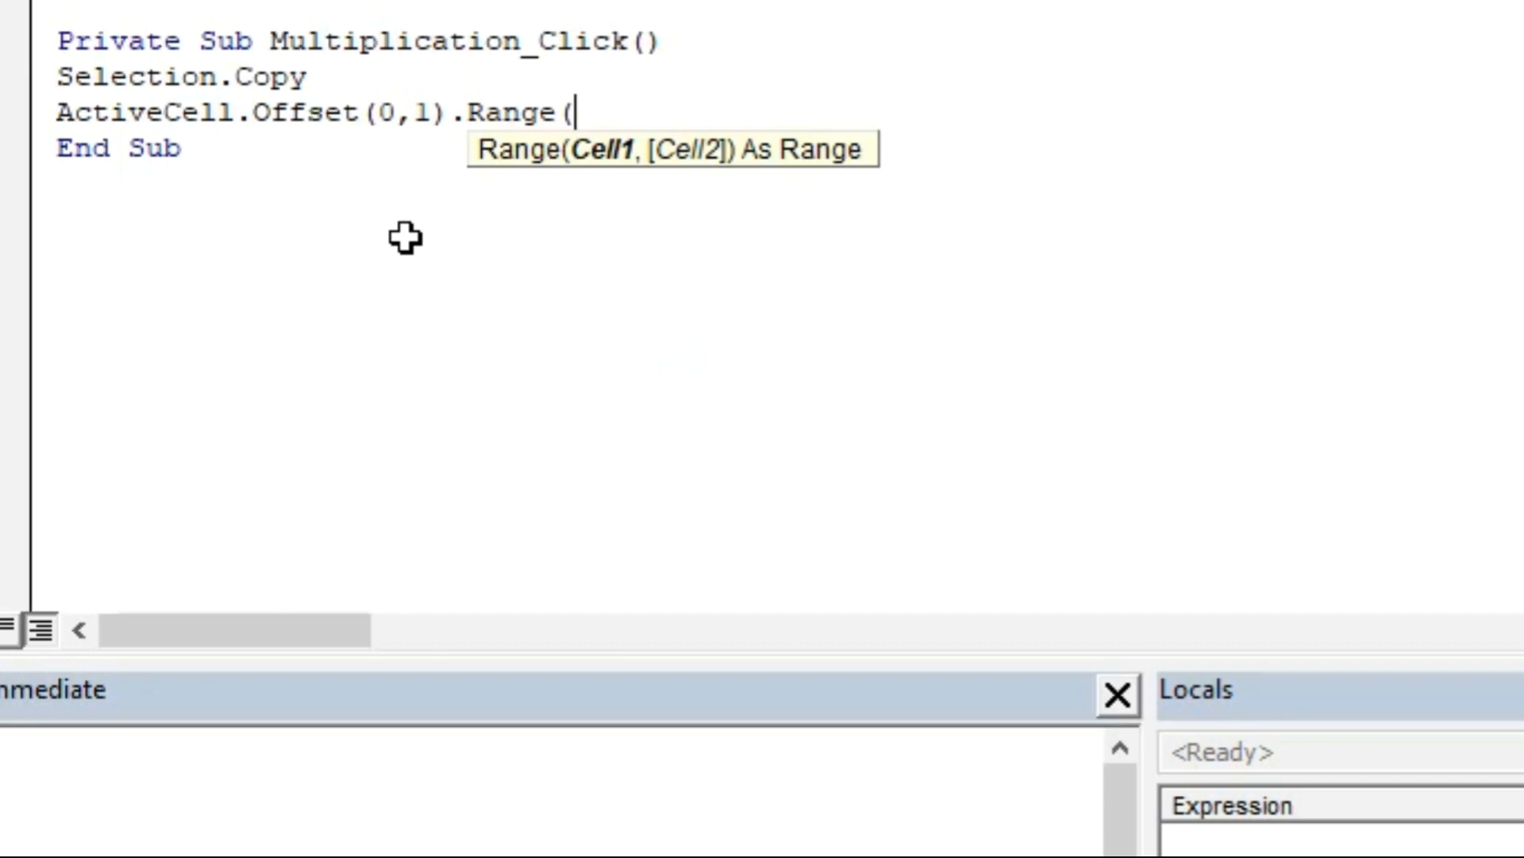
{"action": "type", "text": "\"A1\")"}
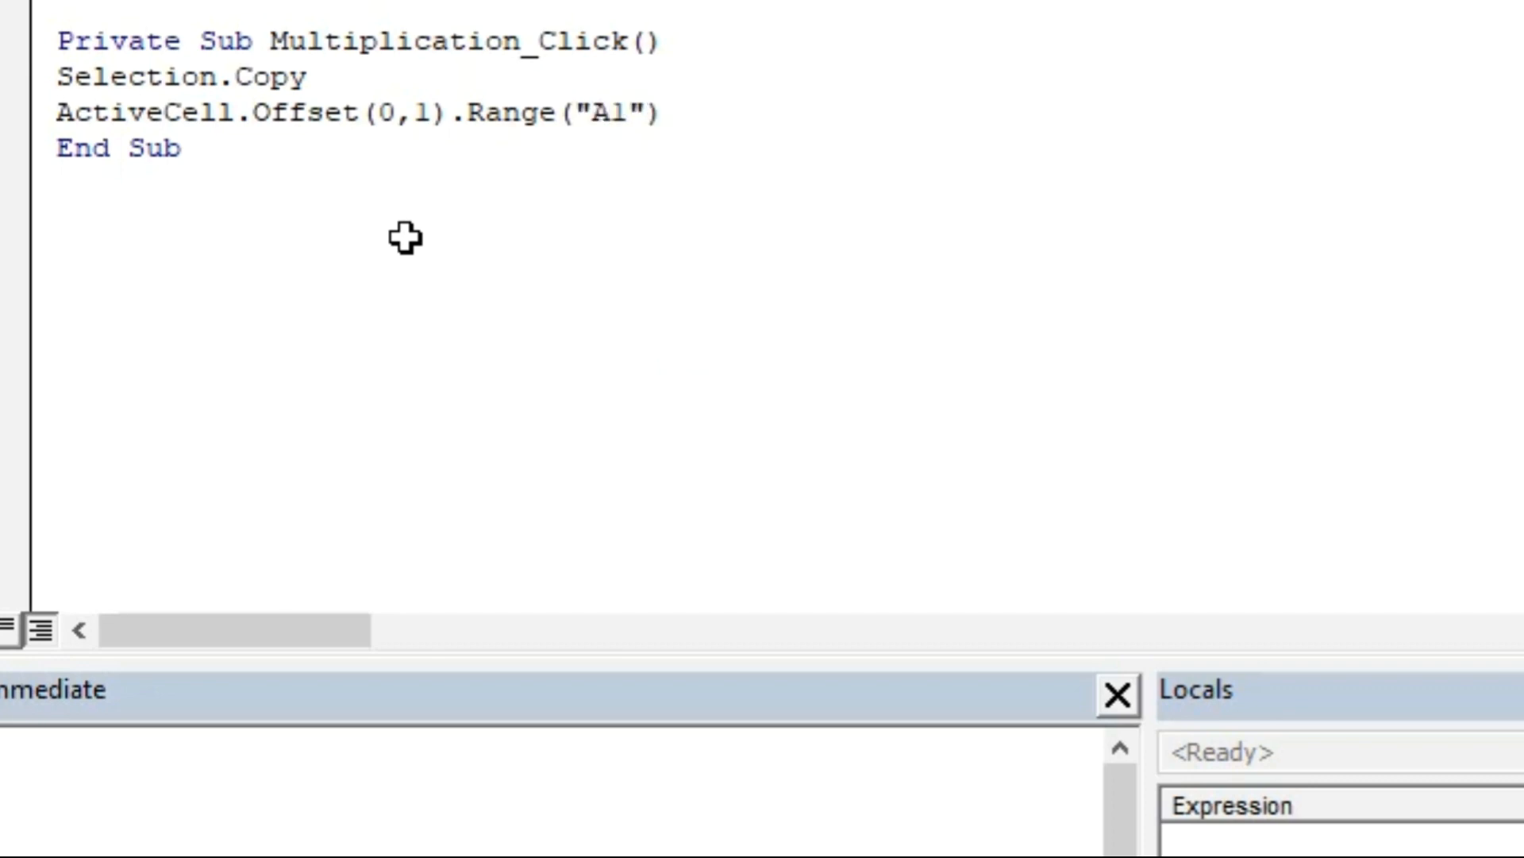
{"action": "type", "text": ".Se"}
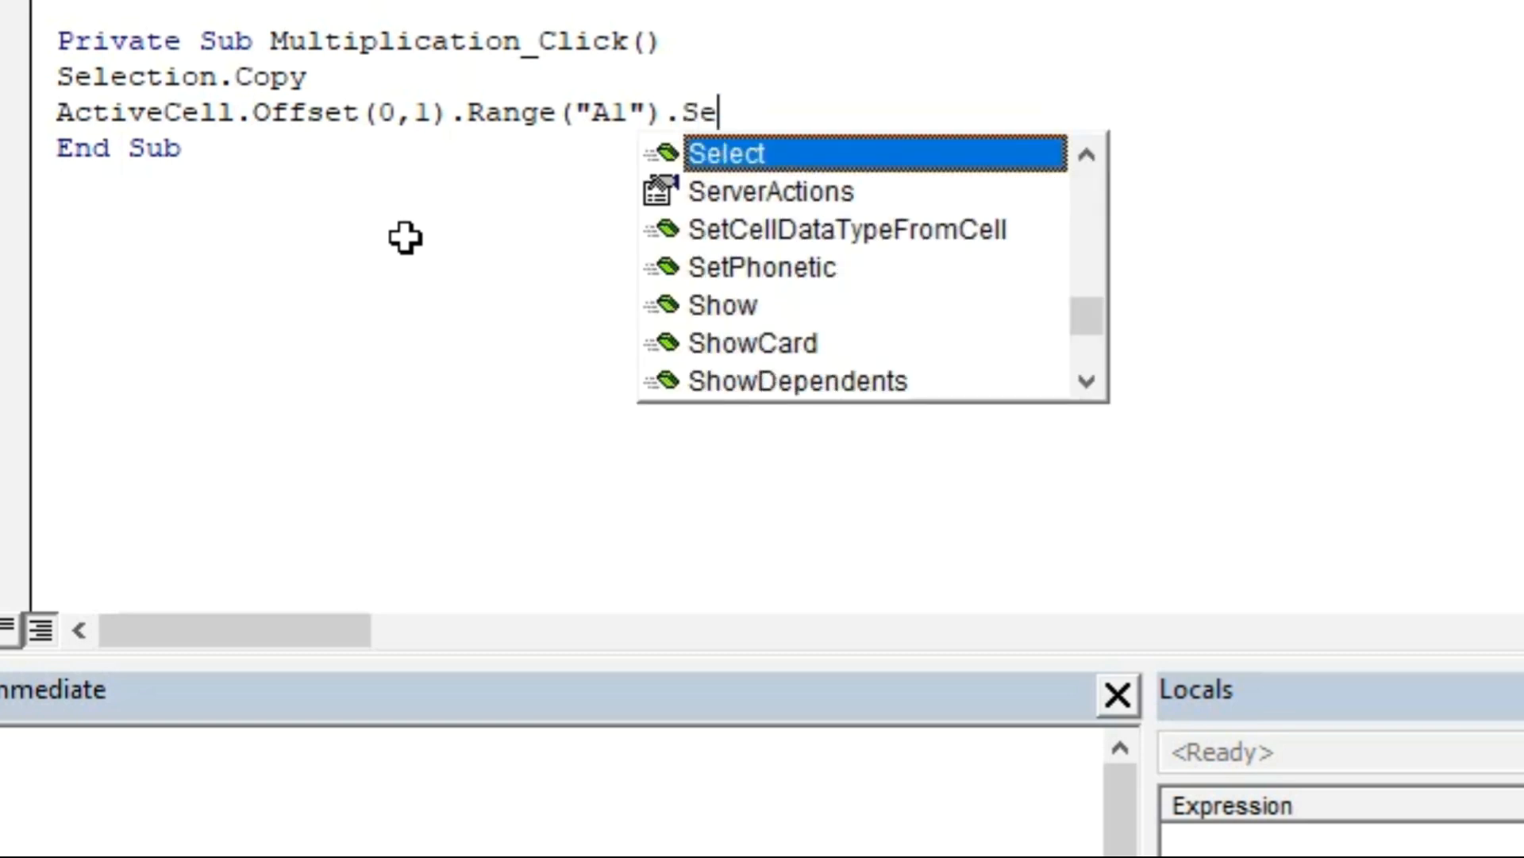
{"action": "key", "text": "Tab"}
{"action": "key", "text": "Return"}
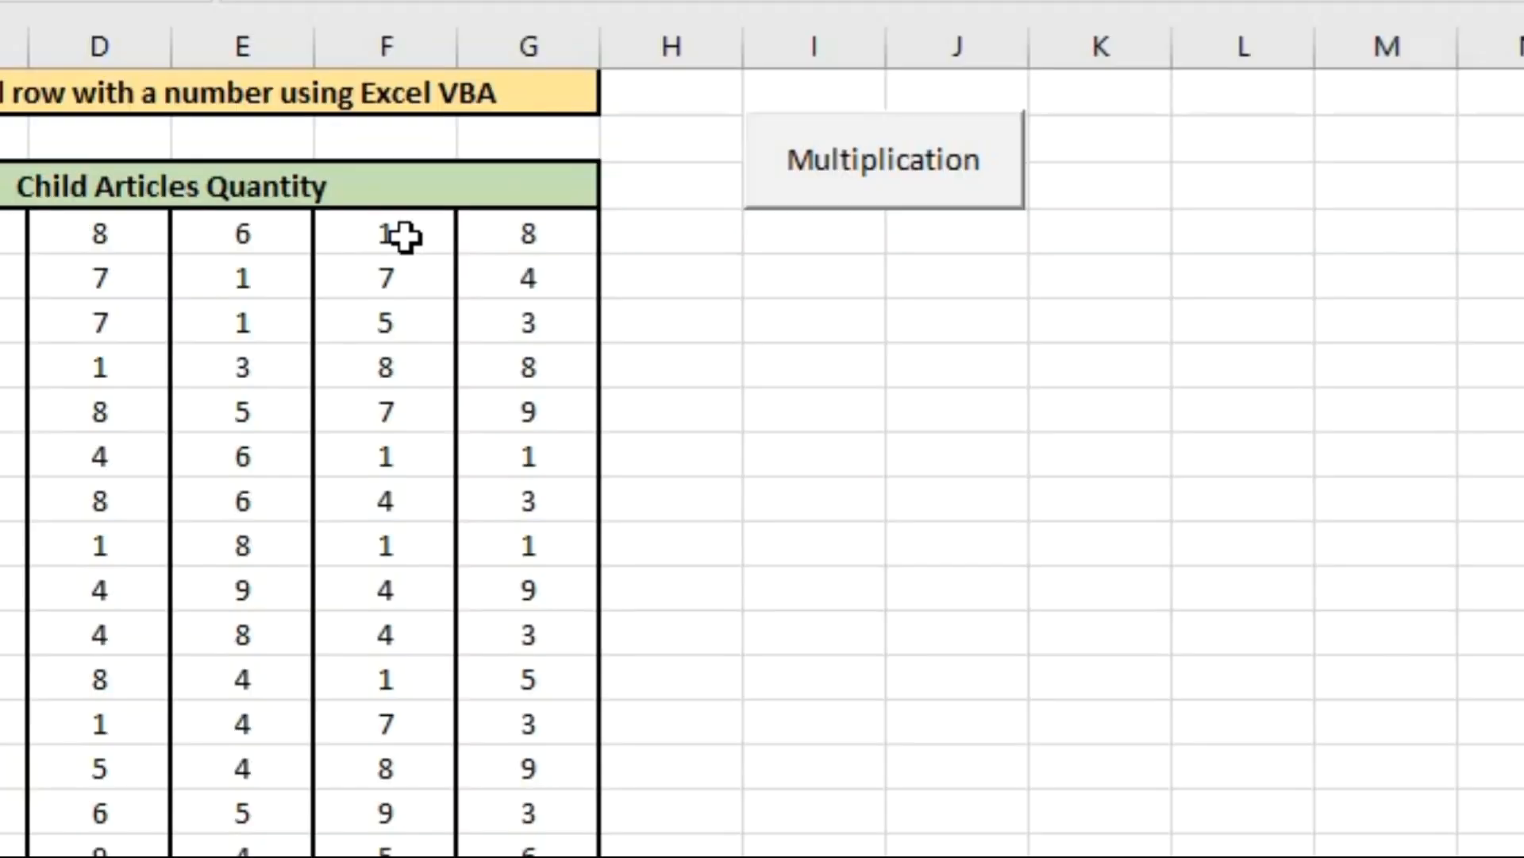
Extend the worksheet selection to the row's last child quantity, and begin the code line below ActiveCell.Offset with Range(Selection,.
{"action": "key", "text": "ctrl+shift+Right"}
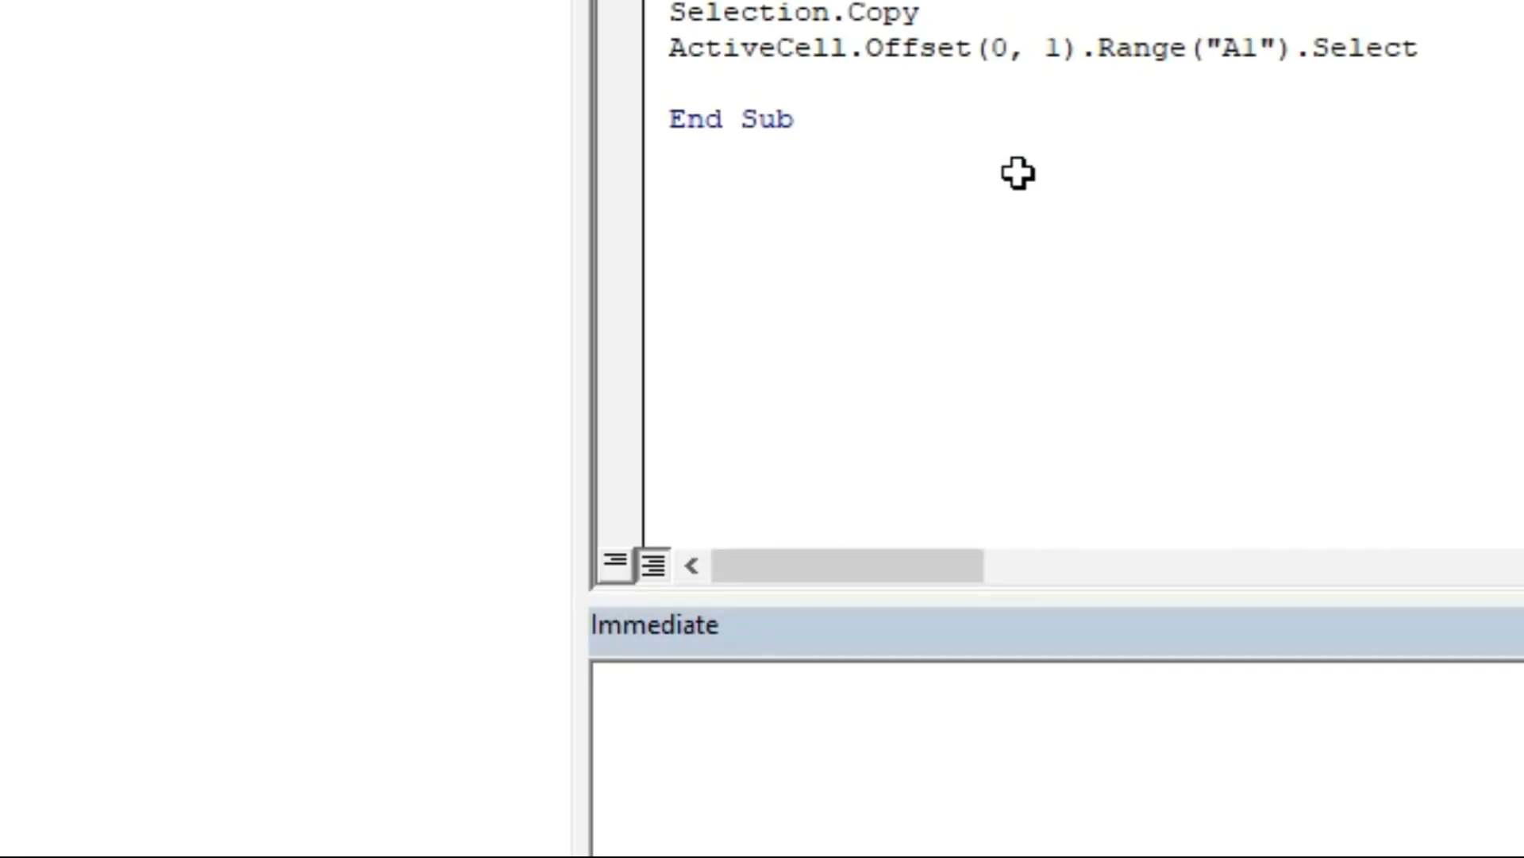
{"action": "type", "text": "Range("}
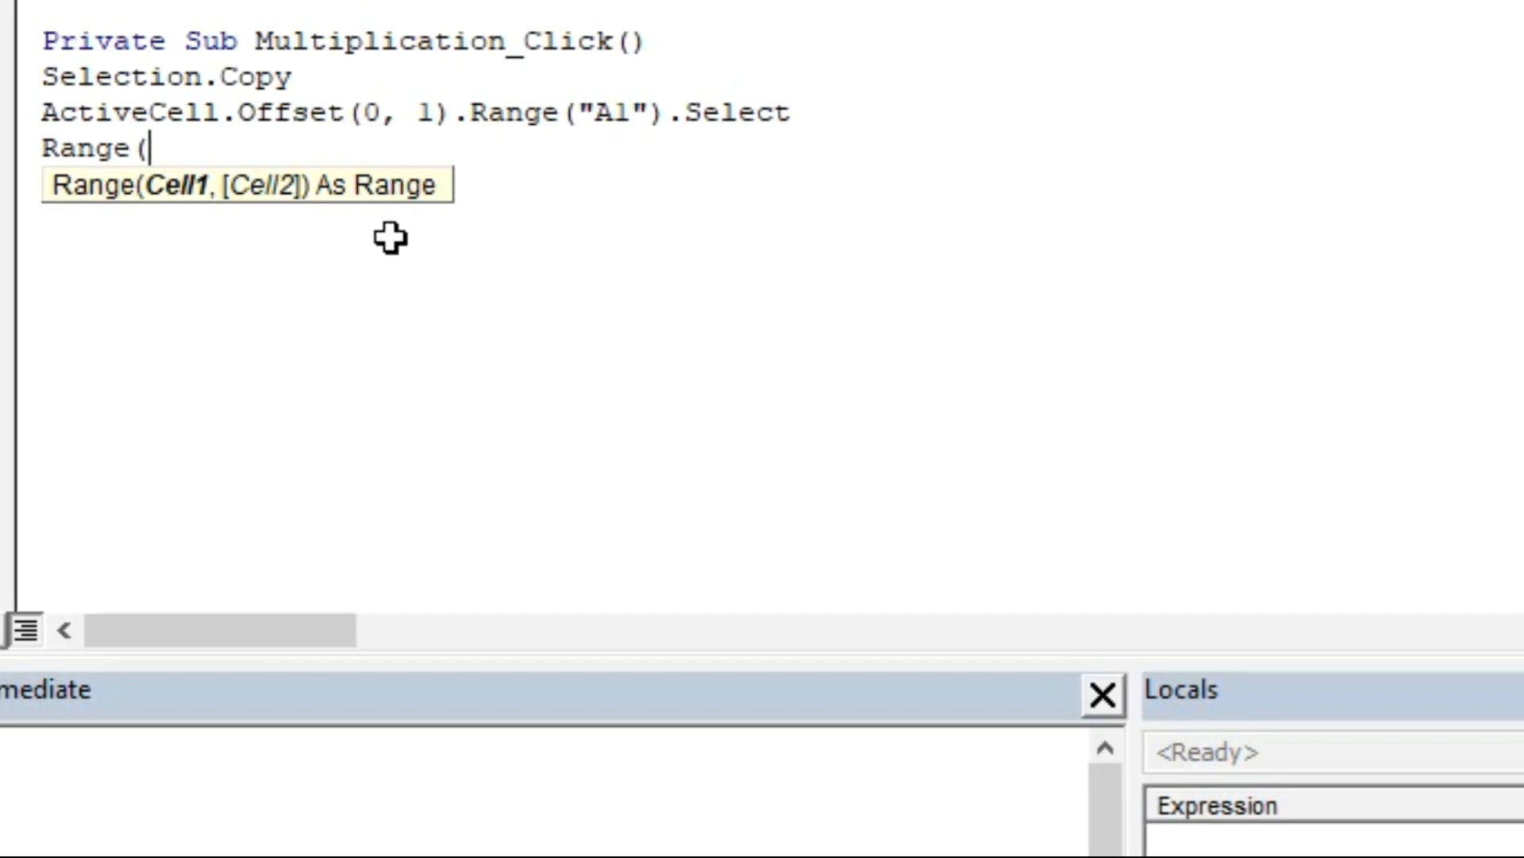
{"action": "type", "text": "Selection"}
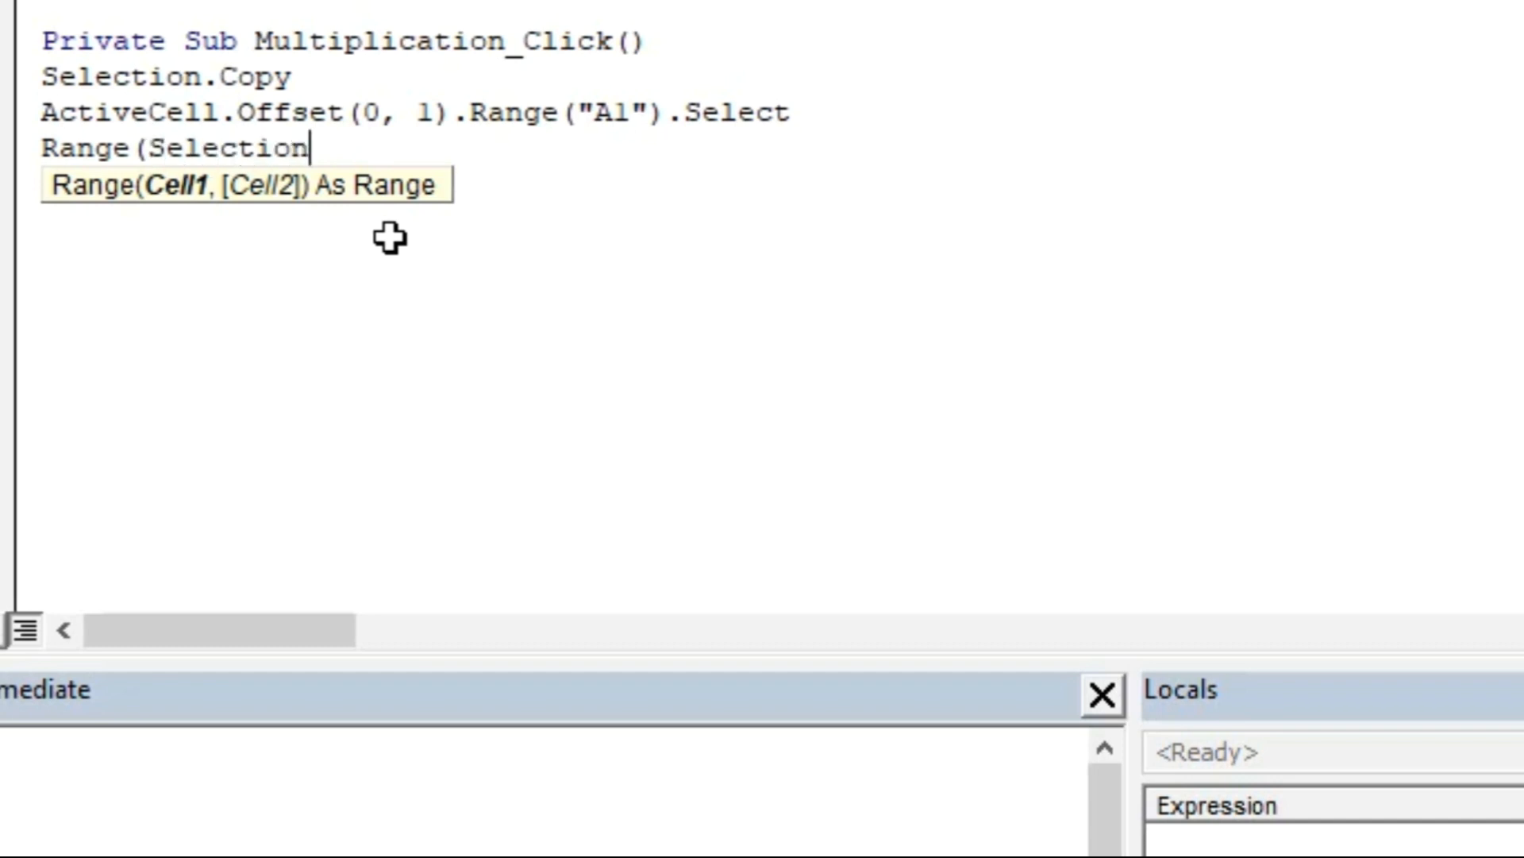
{"action": "type", "text": ","}
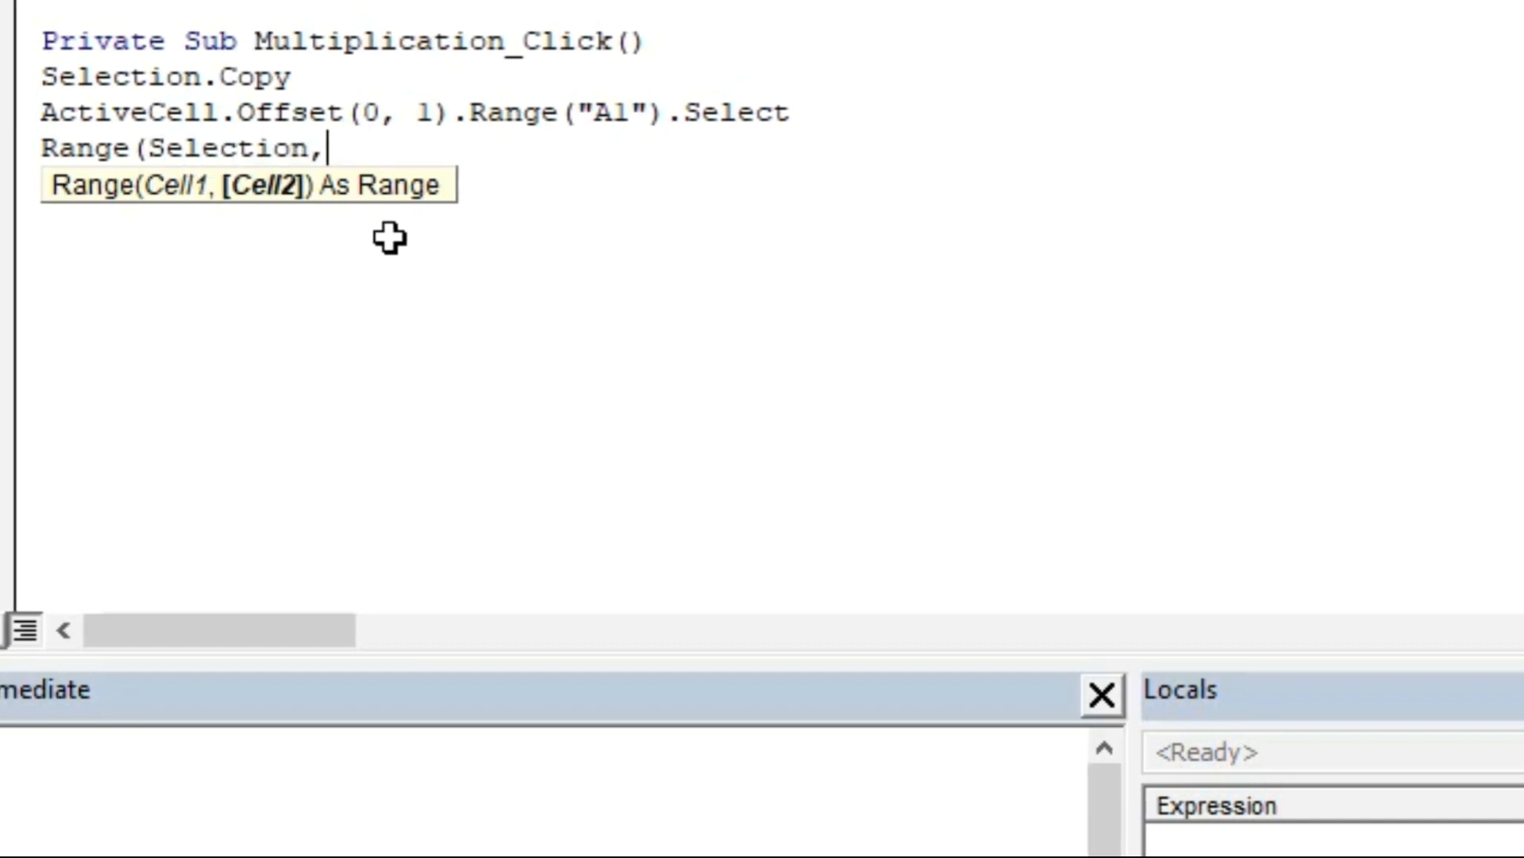
Complete the Range line with Selection.End(xlToRight).Select as its remaining text.
{"action": "type", "text": "Selecti"}
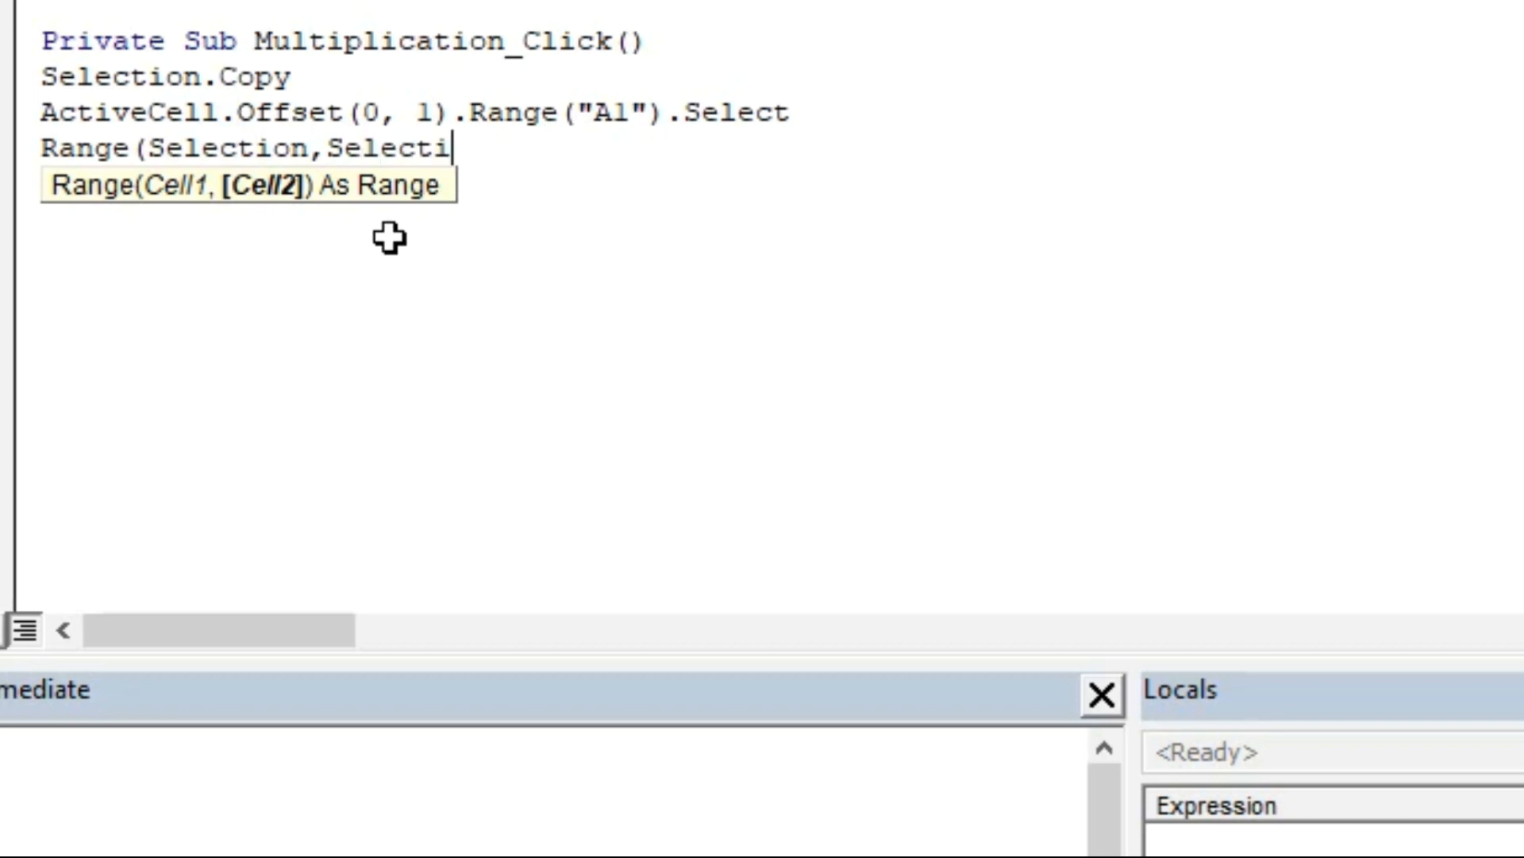
{"action": "type", "text": "on.End(Xl"}
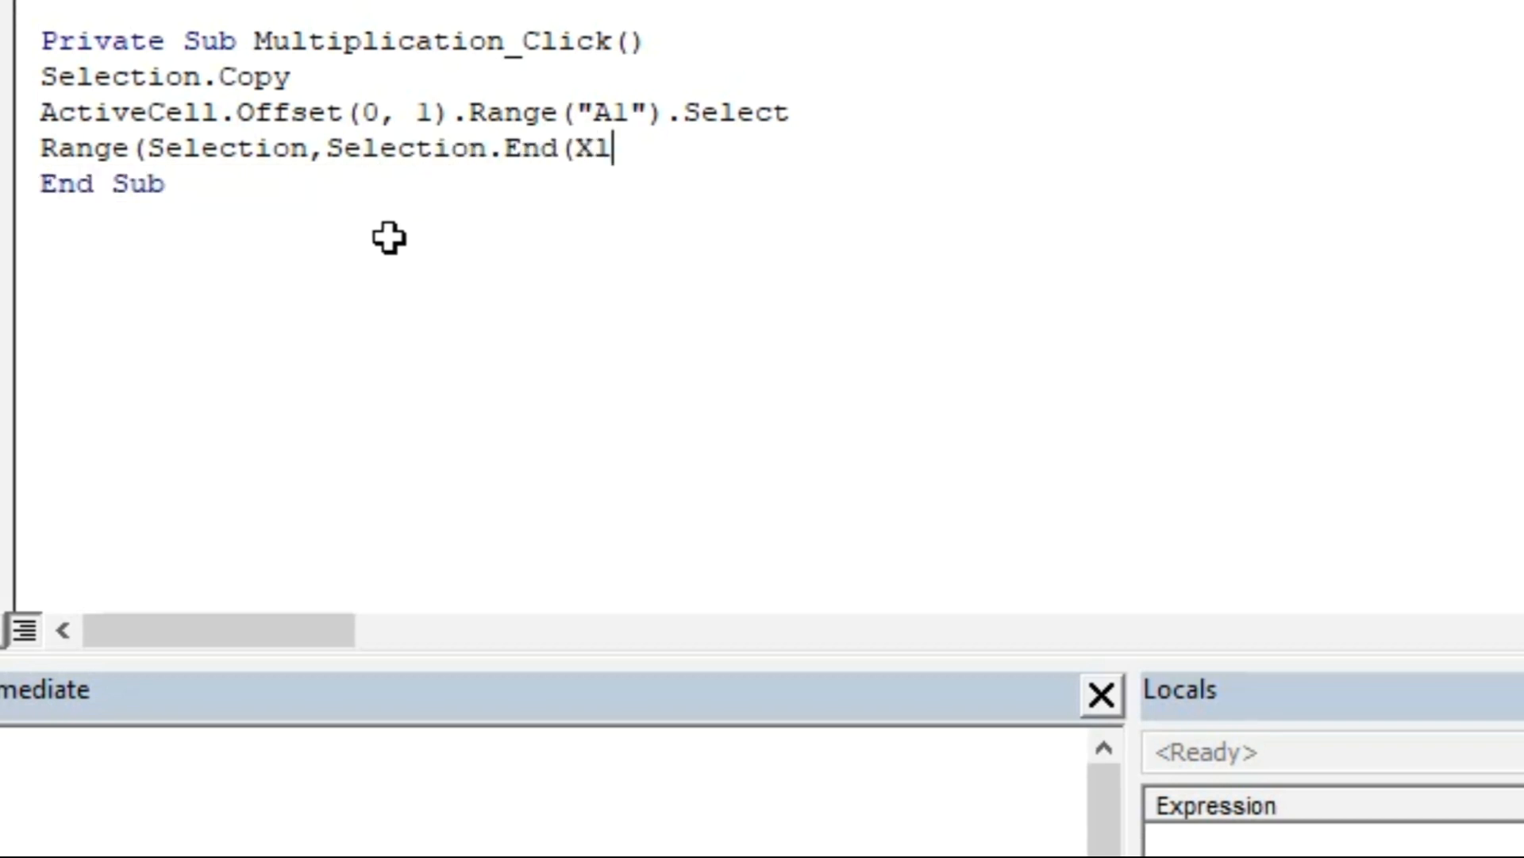
{"action": "key", "text": "BackSpace"}
{"action": "key", "text": "BackSpace"}
{"action": "type", "text": "xl"}
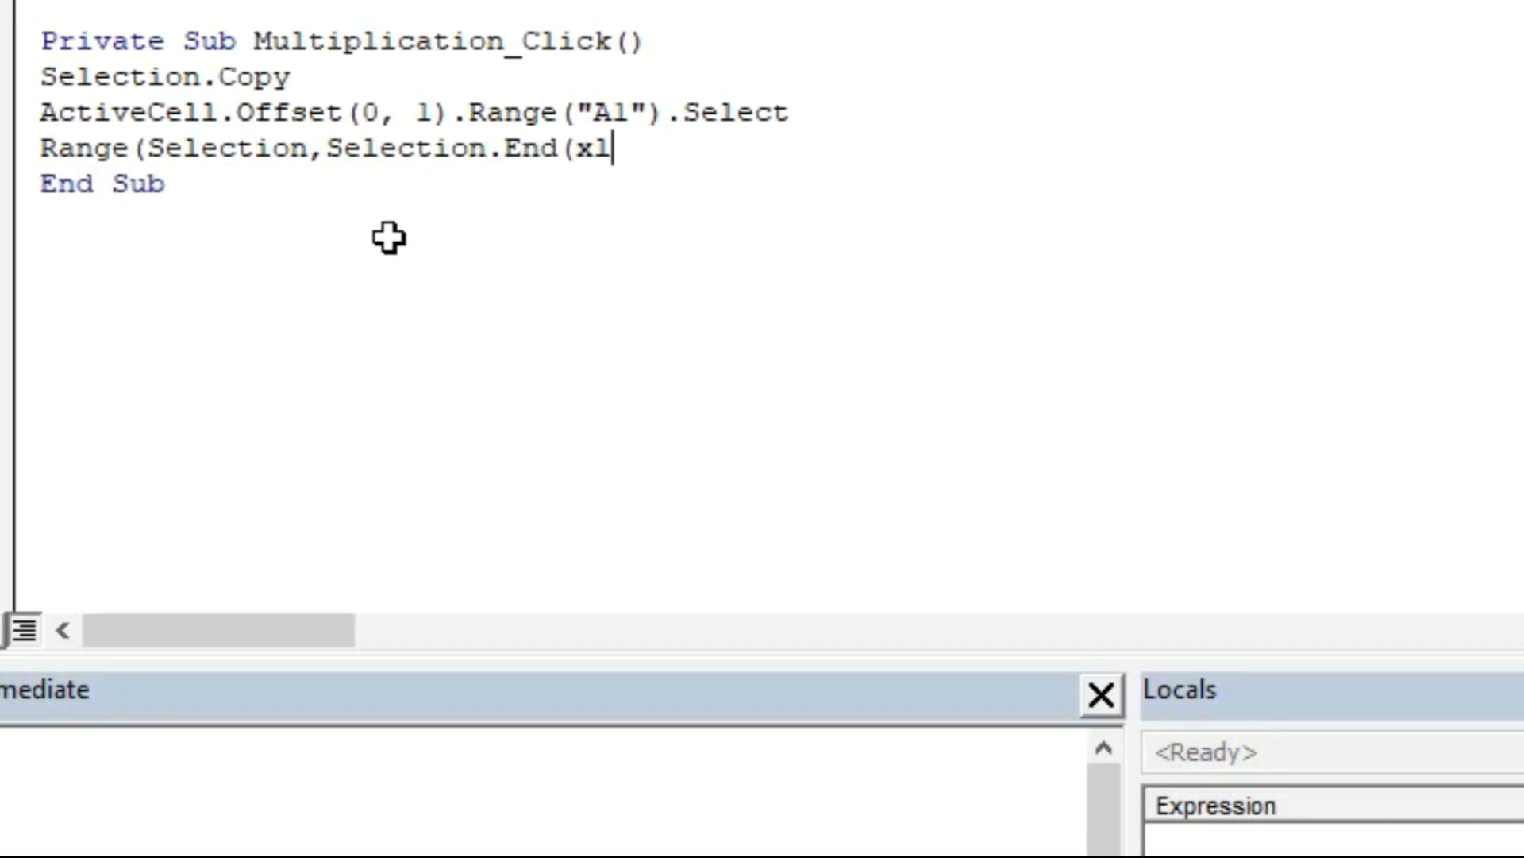
{"action": "key", "text": "alt+Tab"}
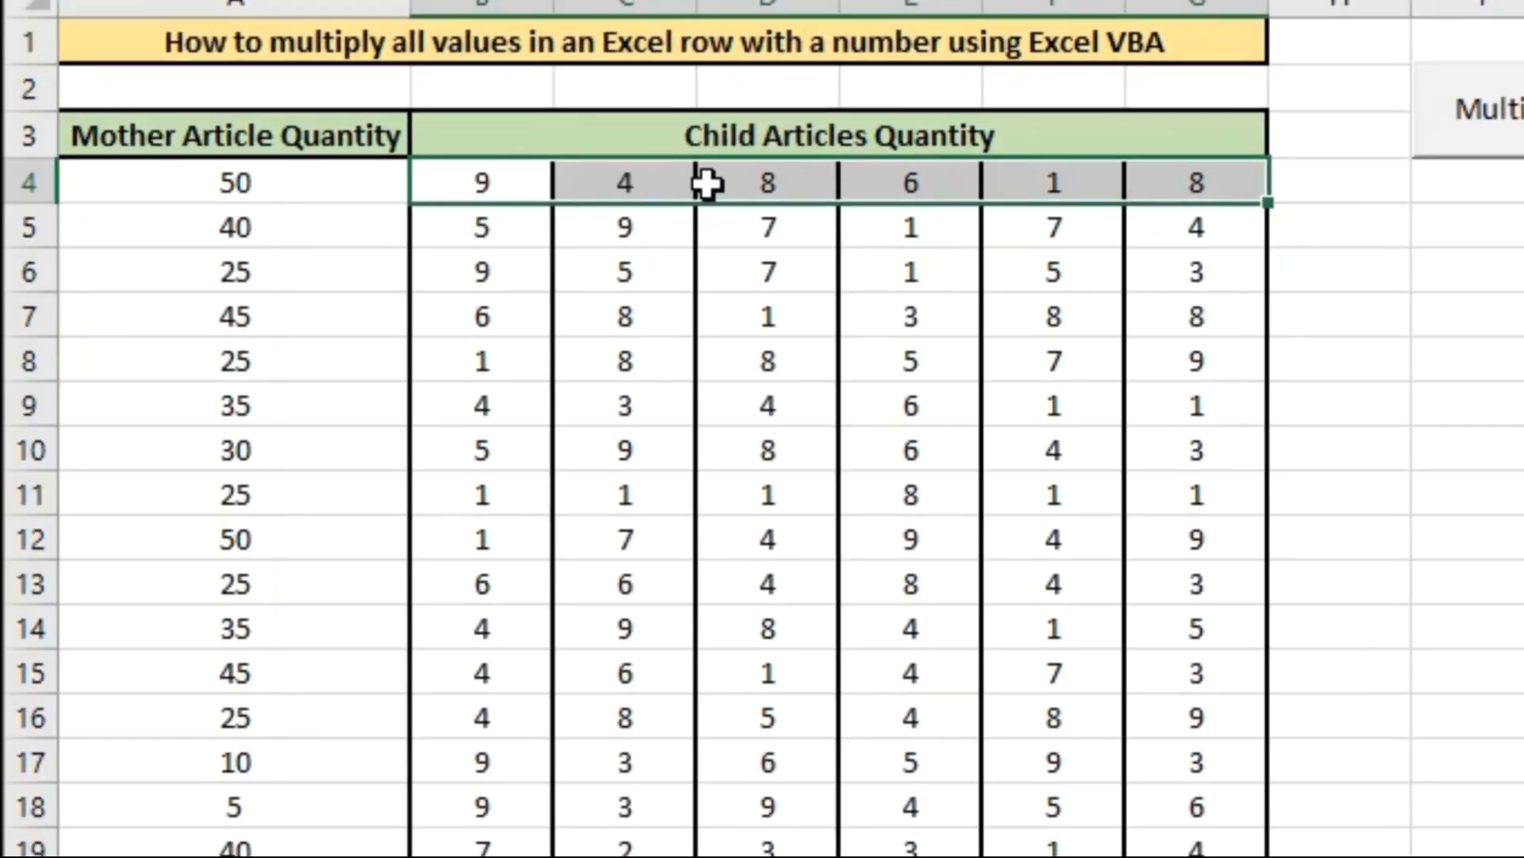
{"action": "key", "text": "alt+Tab"}
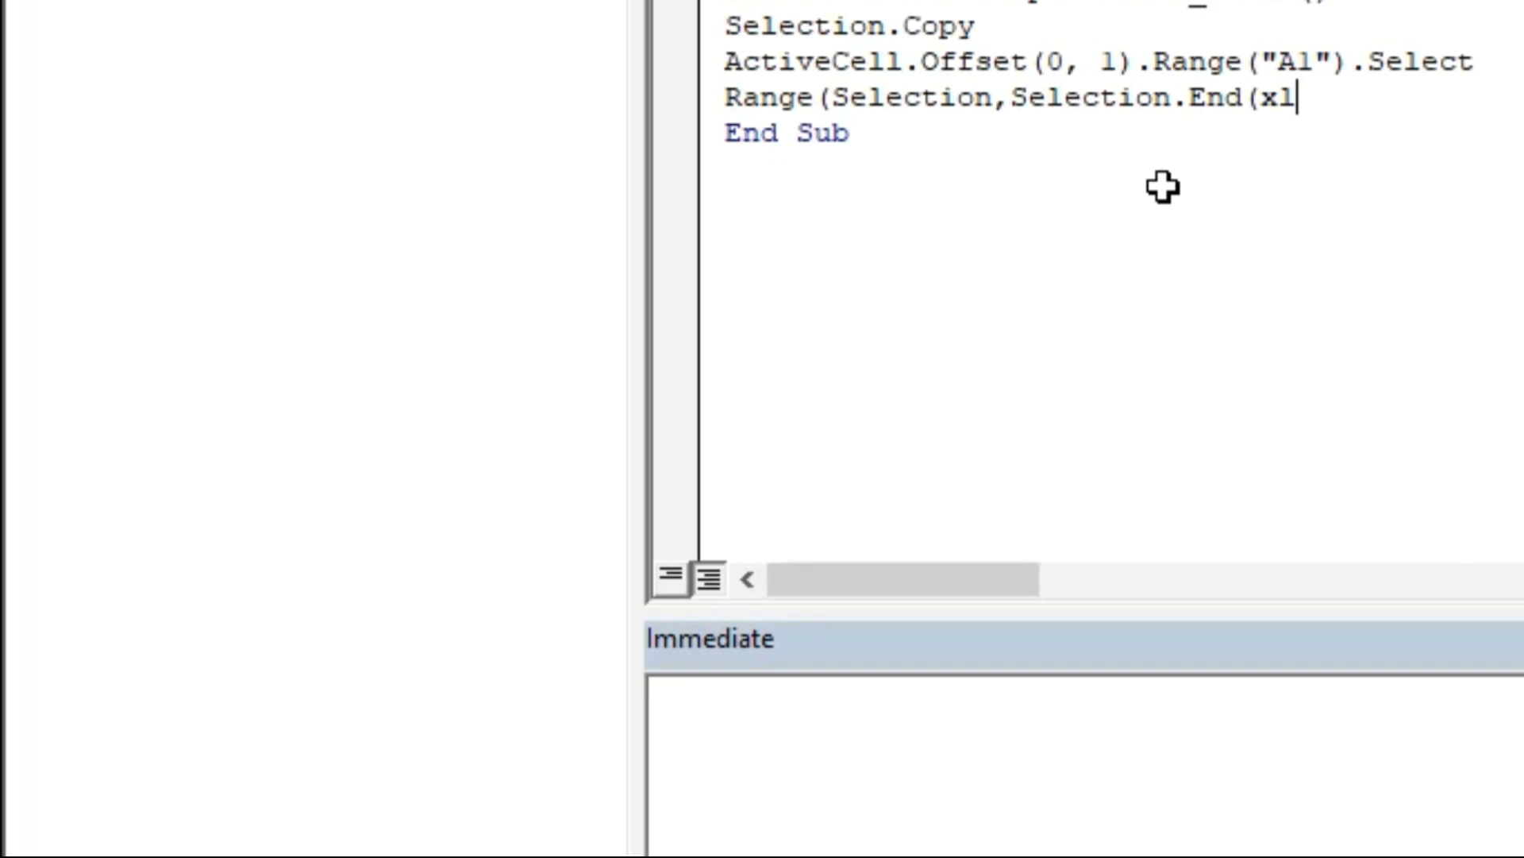
{"action": "type", "text": "ToRig"}
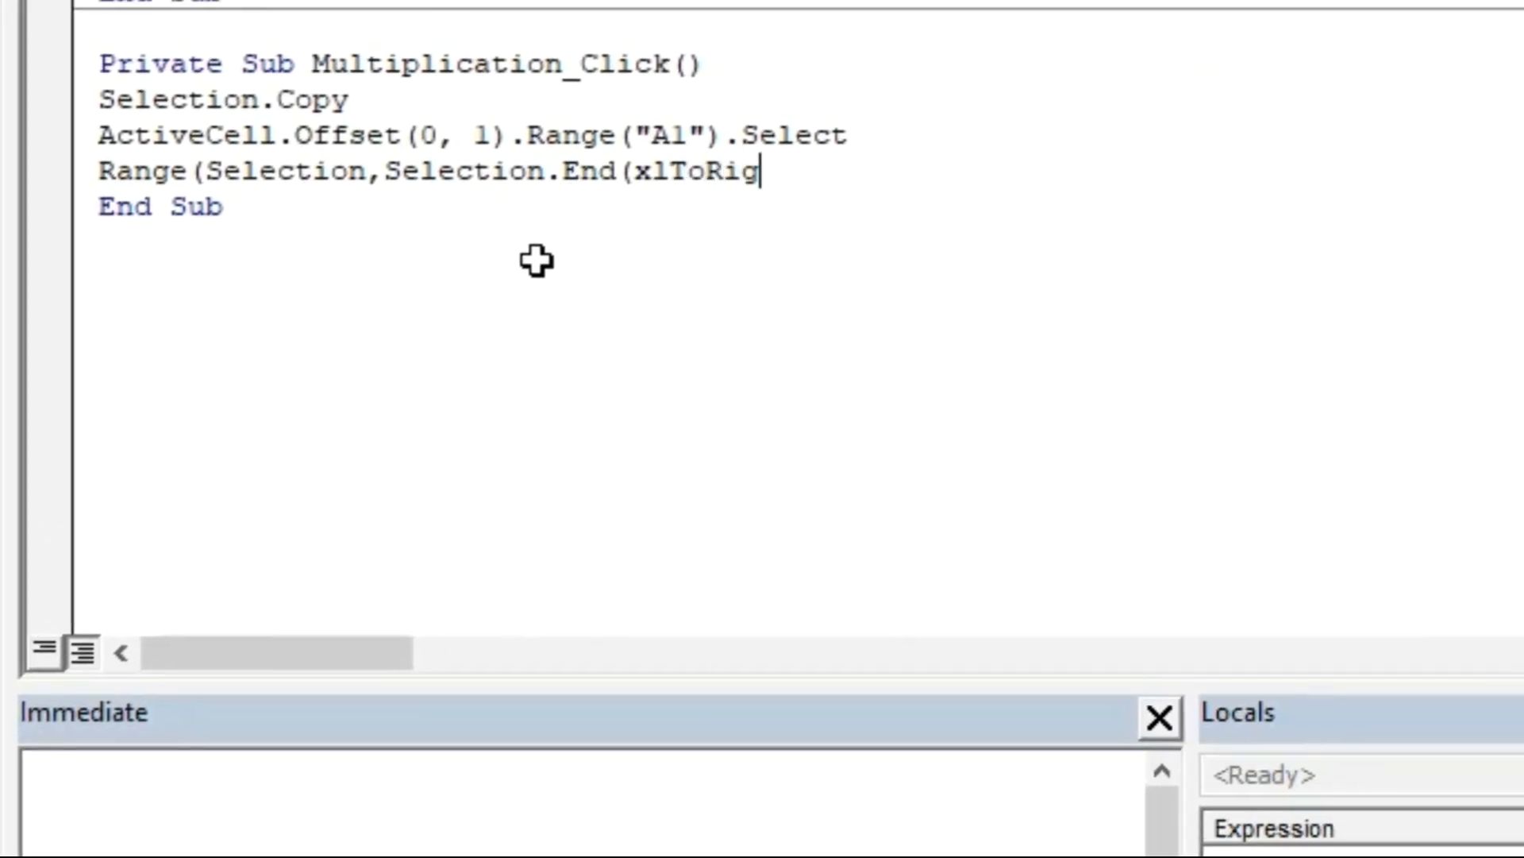
{"action": "type", "text": "ht)."}
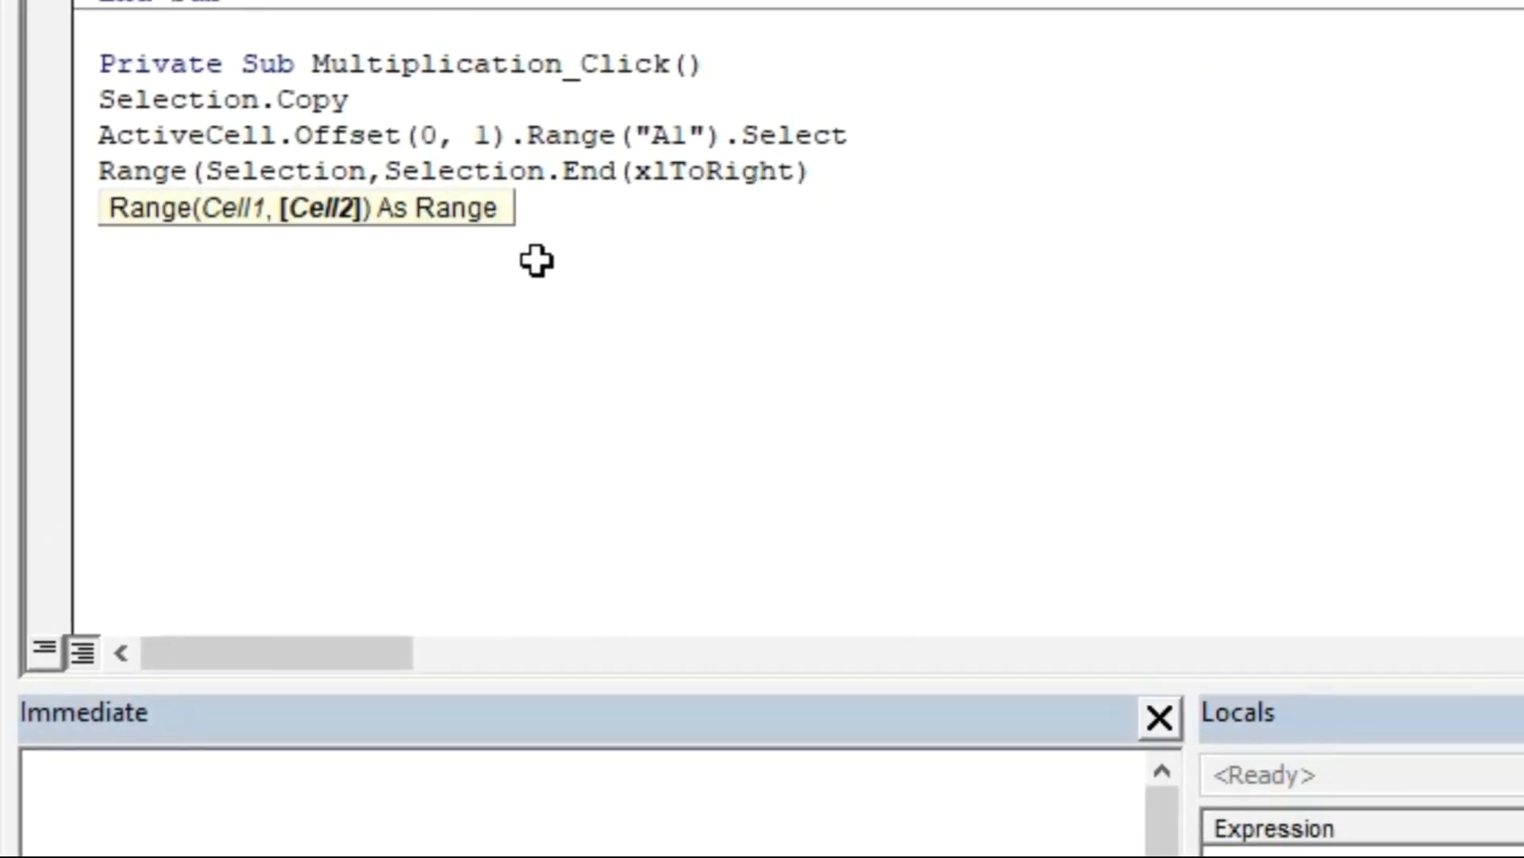
{"action": "type", "text": "Select"}
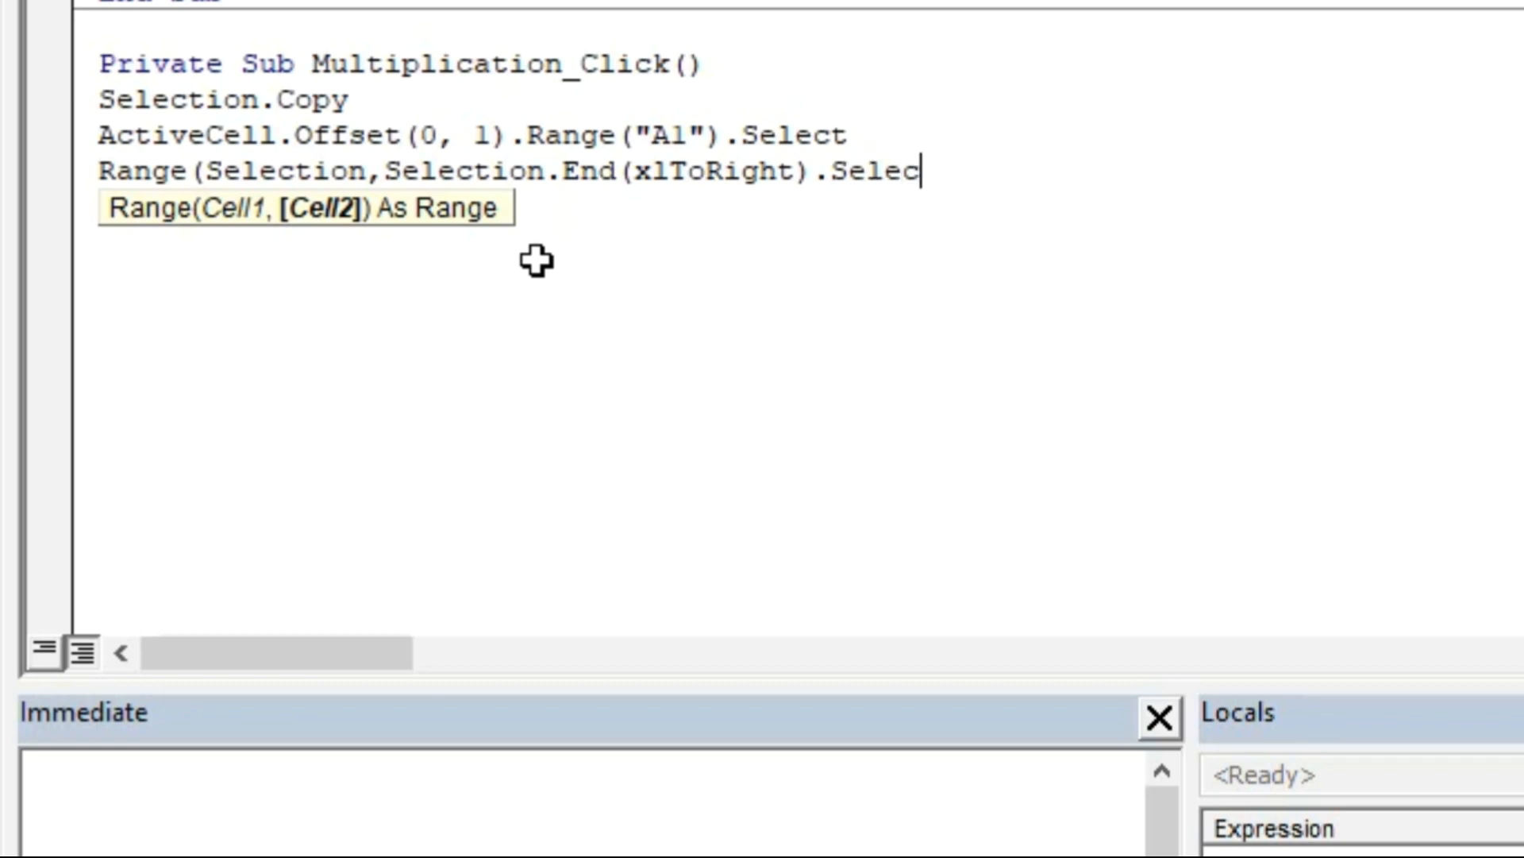
{"action": "key", "text": "Return"}
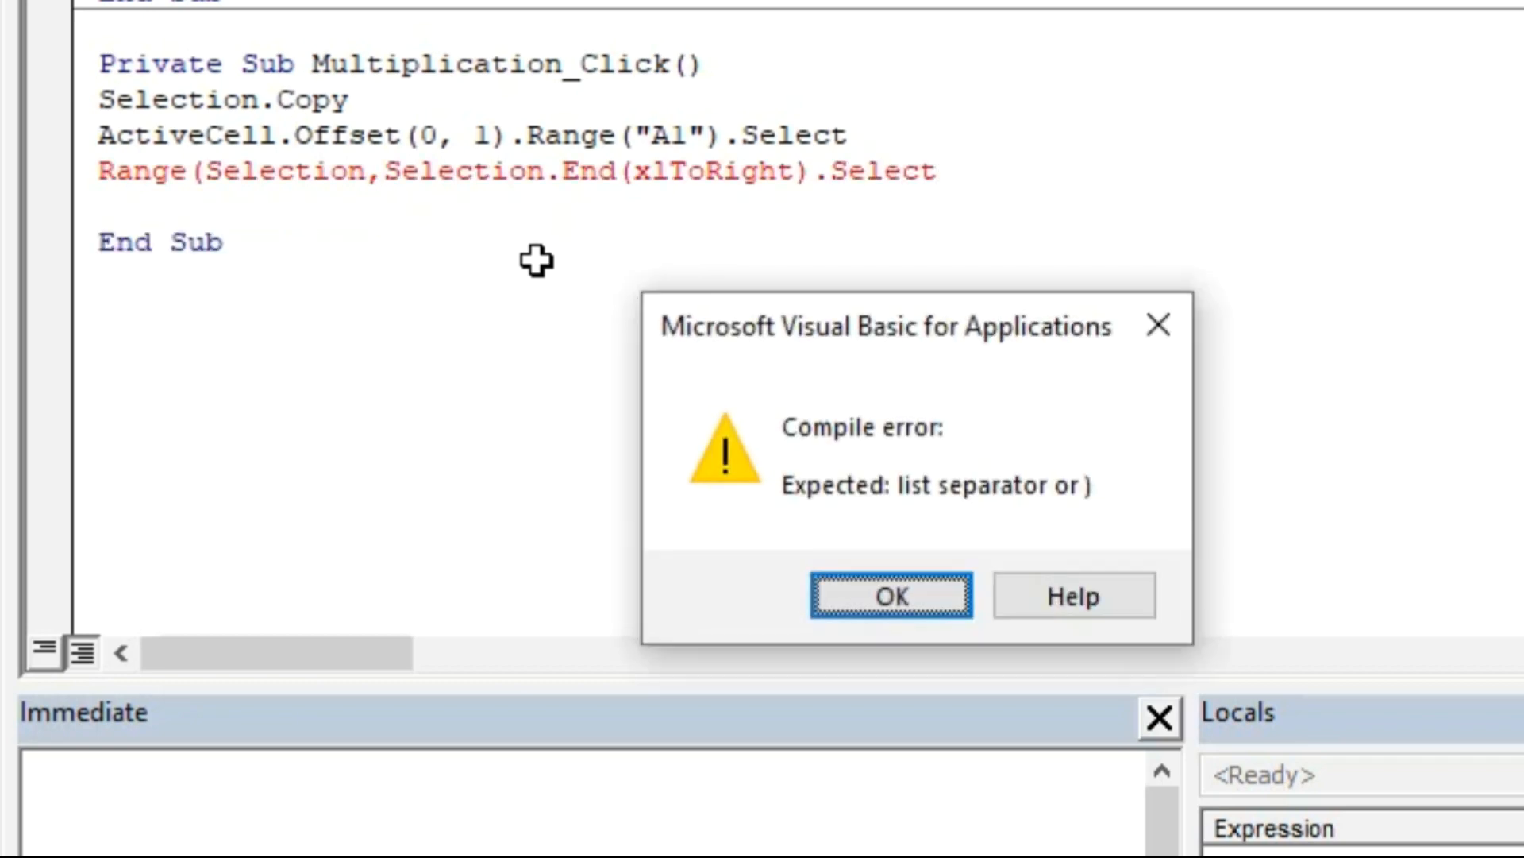
{"action": "key", "text": "Return"}
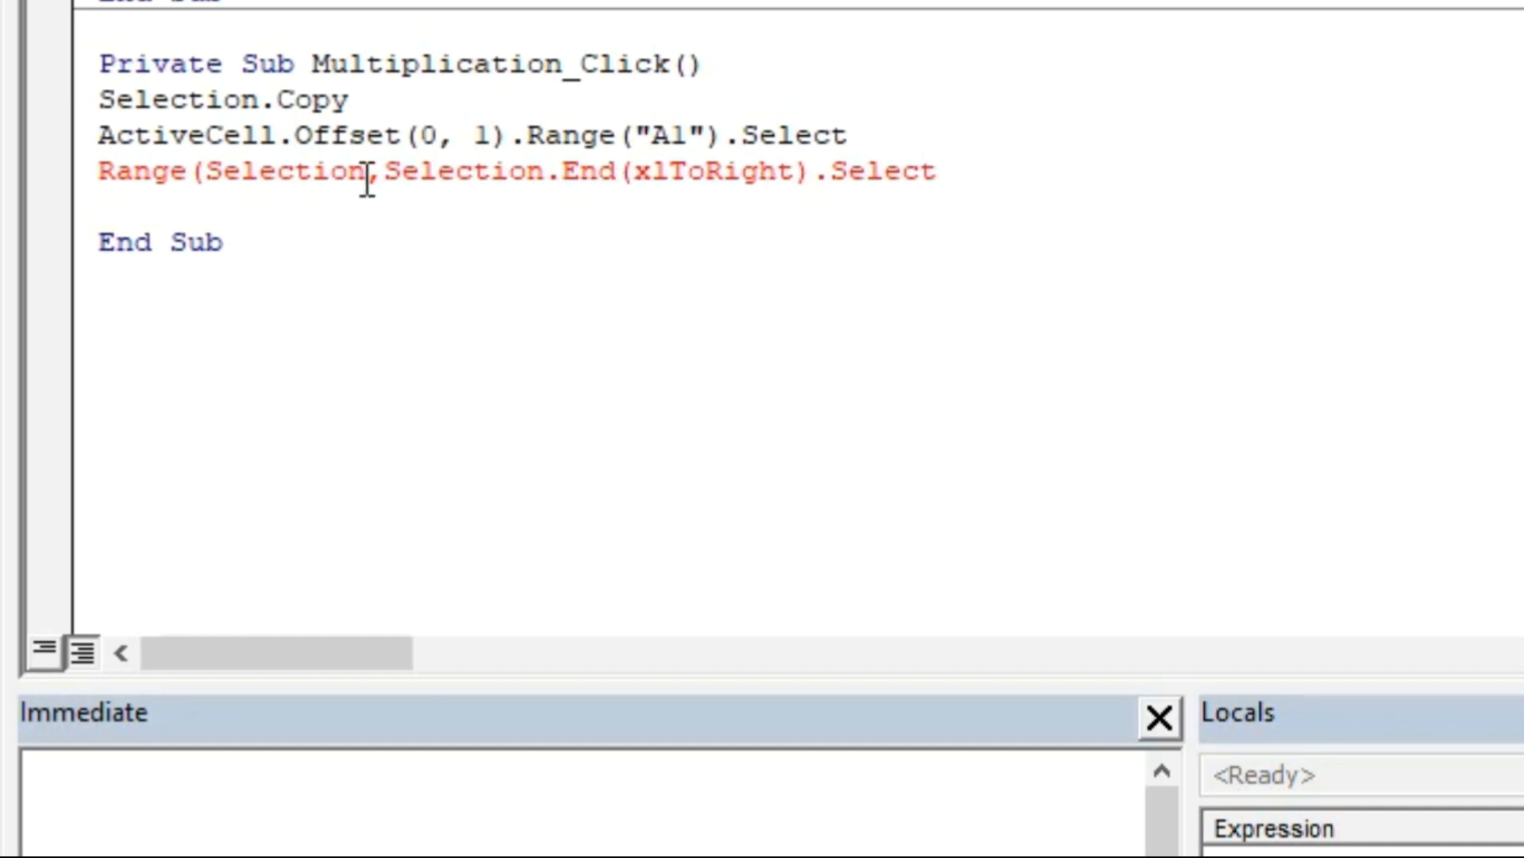
Insert the missing closing parenthesis before .Select in the Range line and start a new line below it.
{"action": "left_click", "coordinate": [301, 187]}
{"action": "left_click", "coordinate": [460, 188]}
{"action": "left_click", "coordinate": [187, 173]}
{"action": "left_click", "coordinate": [634, 175]}
{"action": "left_click", "coordinate": [810, 176]}
{"action": "type", "text": ")"}
{"action": "left_click", "coordinate": [1059, 169]}
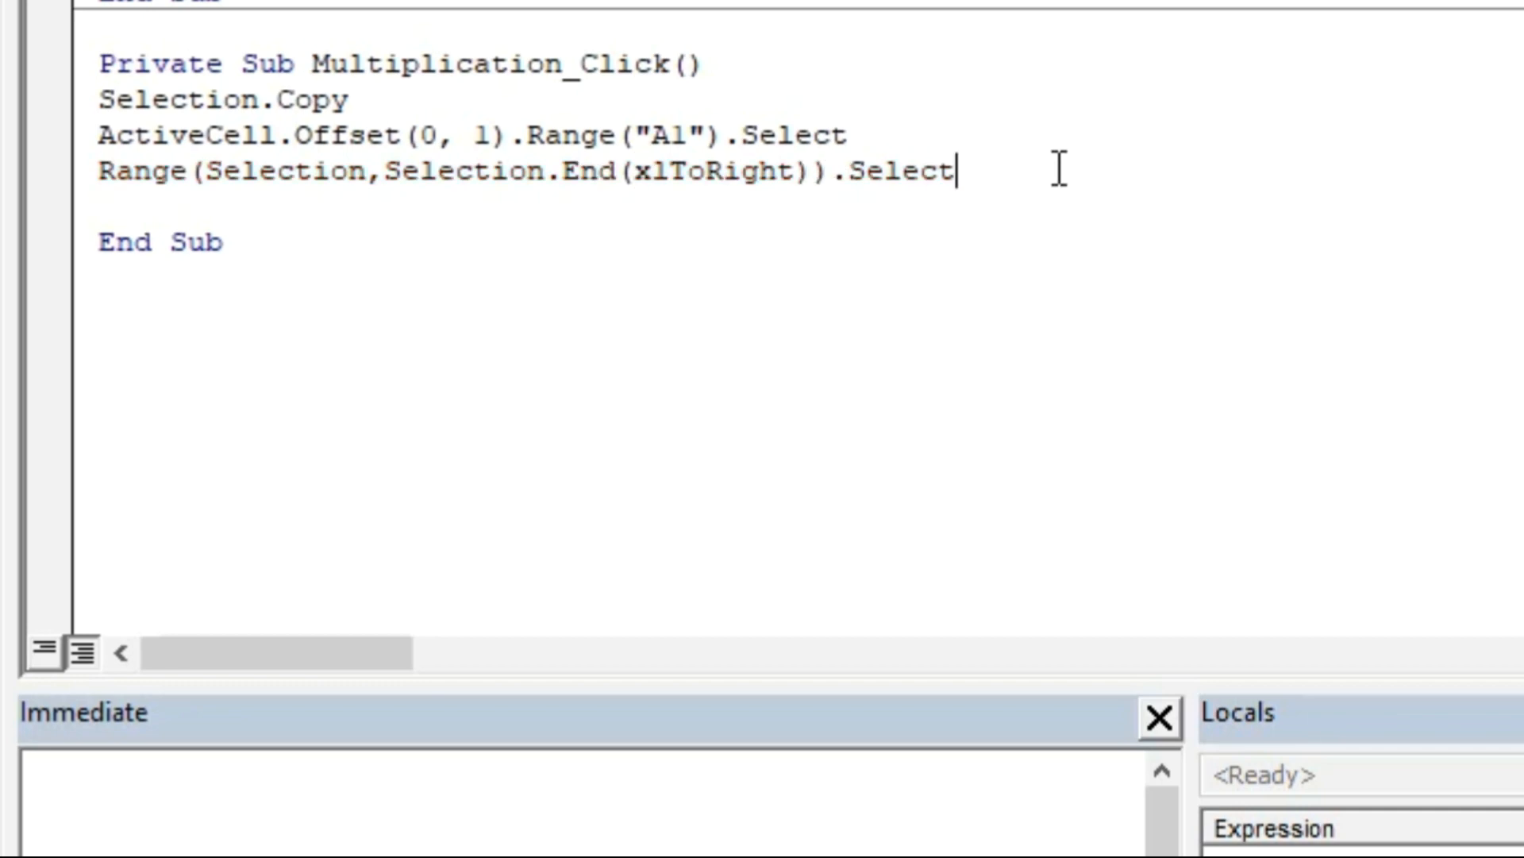
{"action": "key", "text": "Return"}
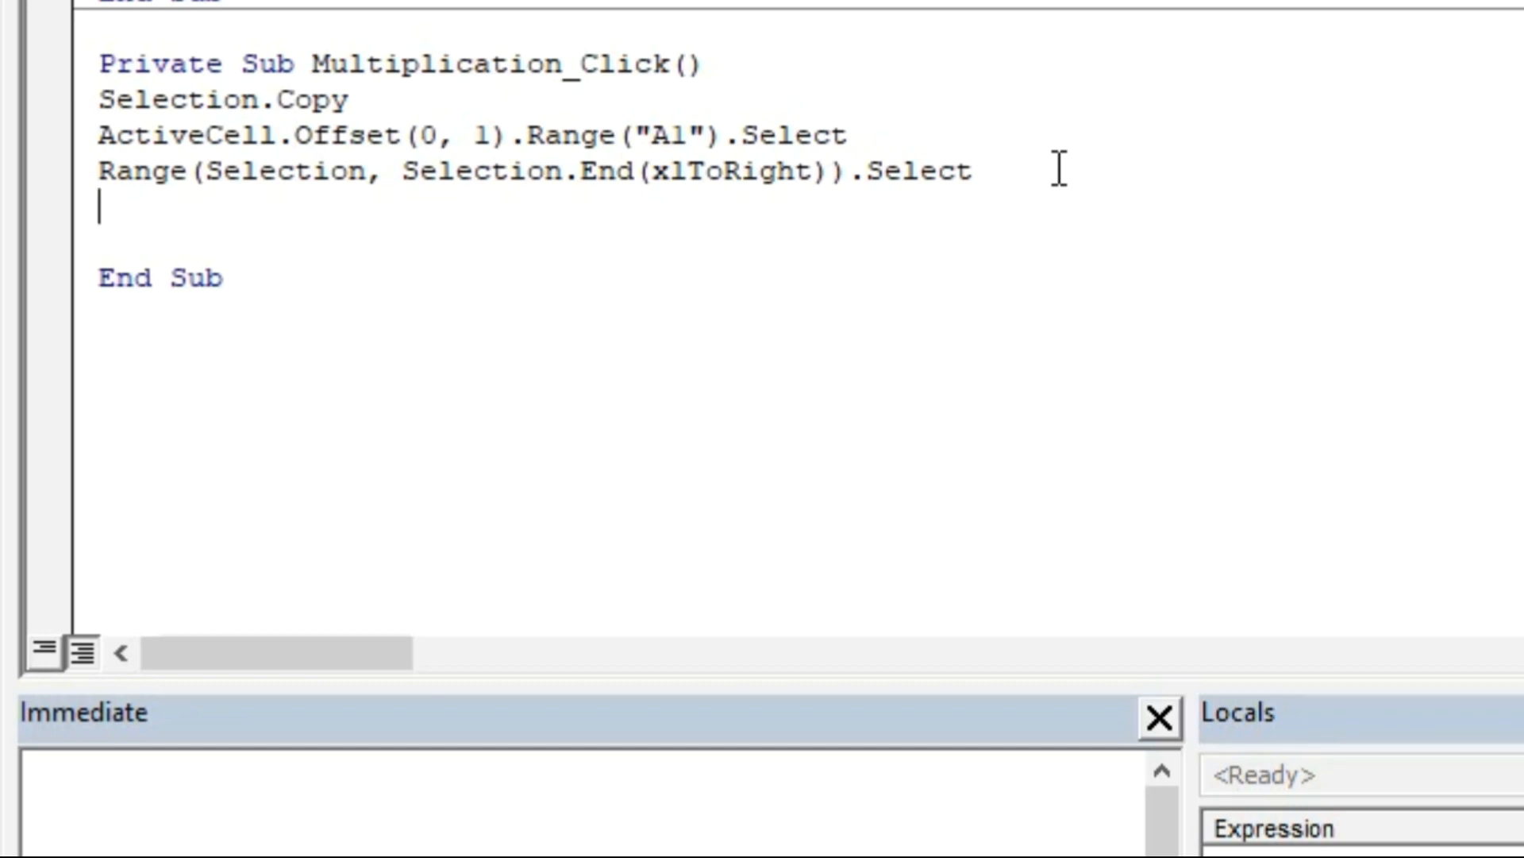
Examine in the worksheet how the selection extends from B4 across the child quantities to G4, and return to the code.
{"action": "key", "text": "alt+F11"}
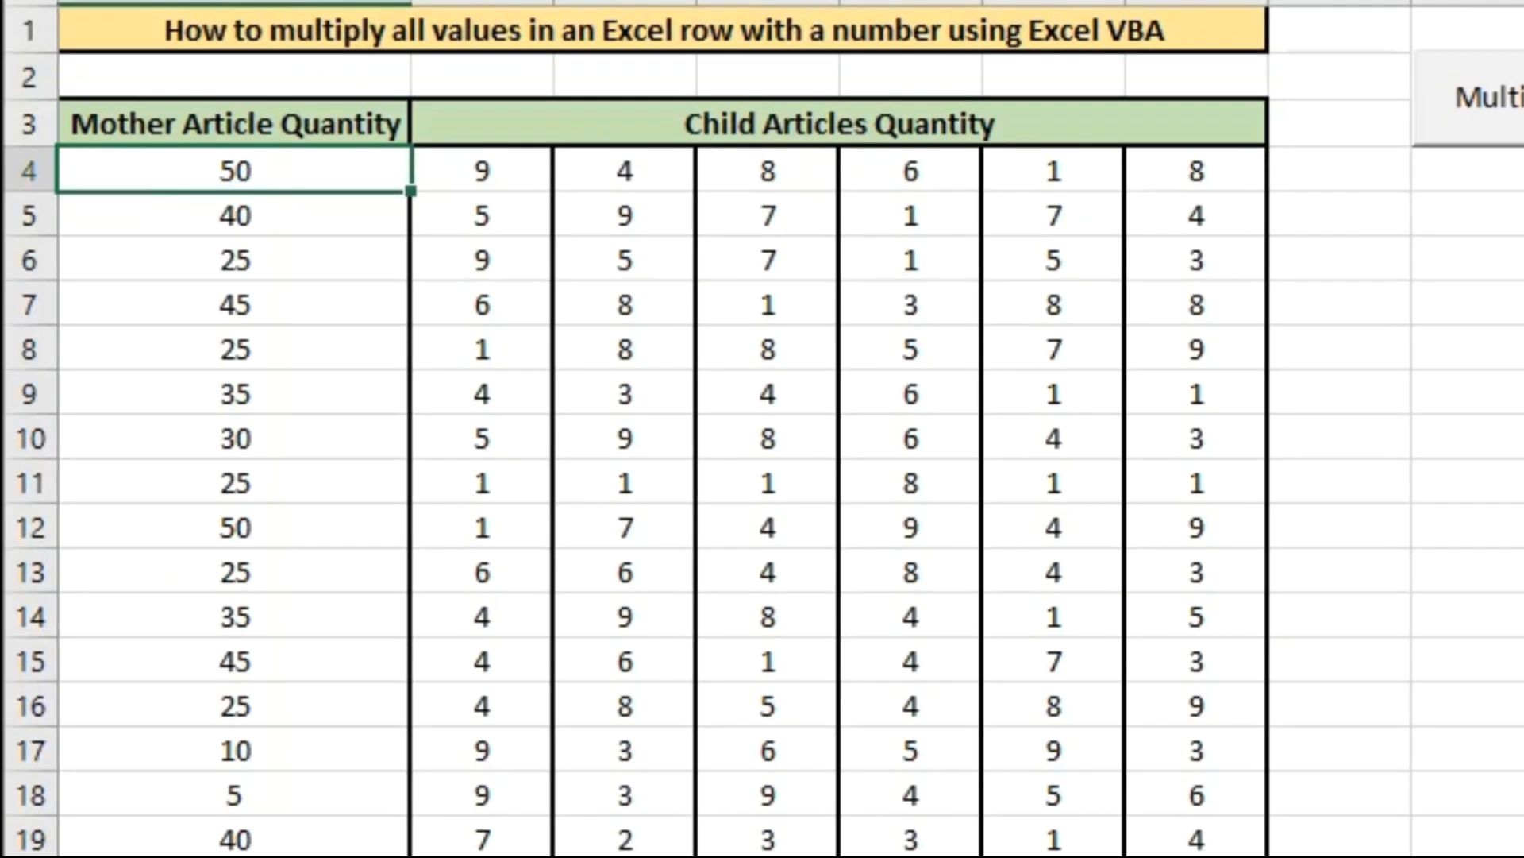
{"action": "key", "text": "Right"}
{"action": "key", "text": "shift+Right"}
{"action": "key", "text": "shift+Right"}
{"action": "key", "text": "shift+Right"}
{"action": "key", "text": "shift+Right"}
{"action": "key", "text": "shift+Right"}
{"action": "key", "text": "shift+Right"}
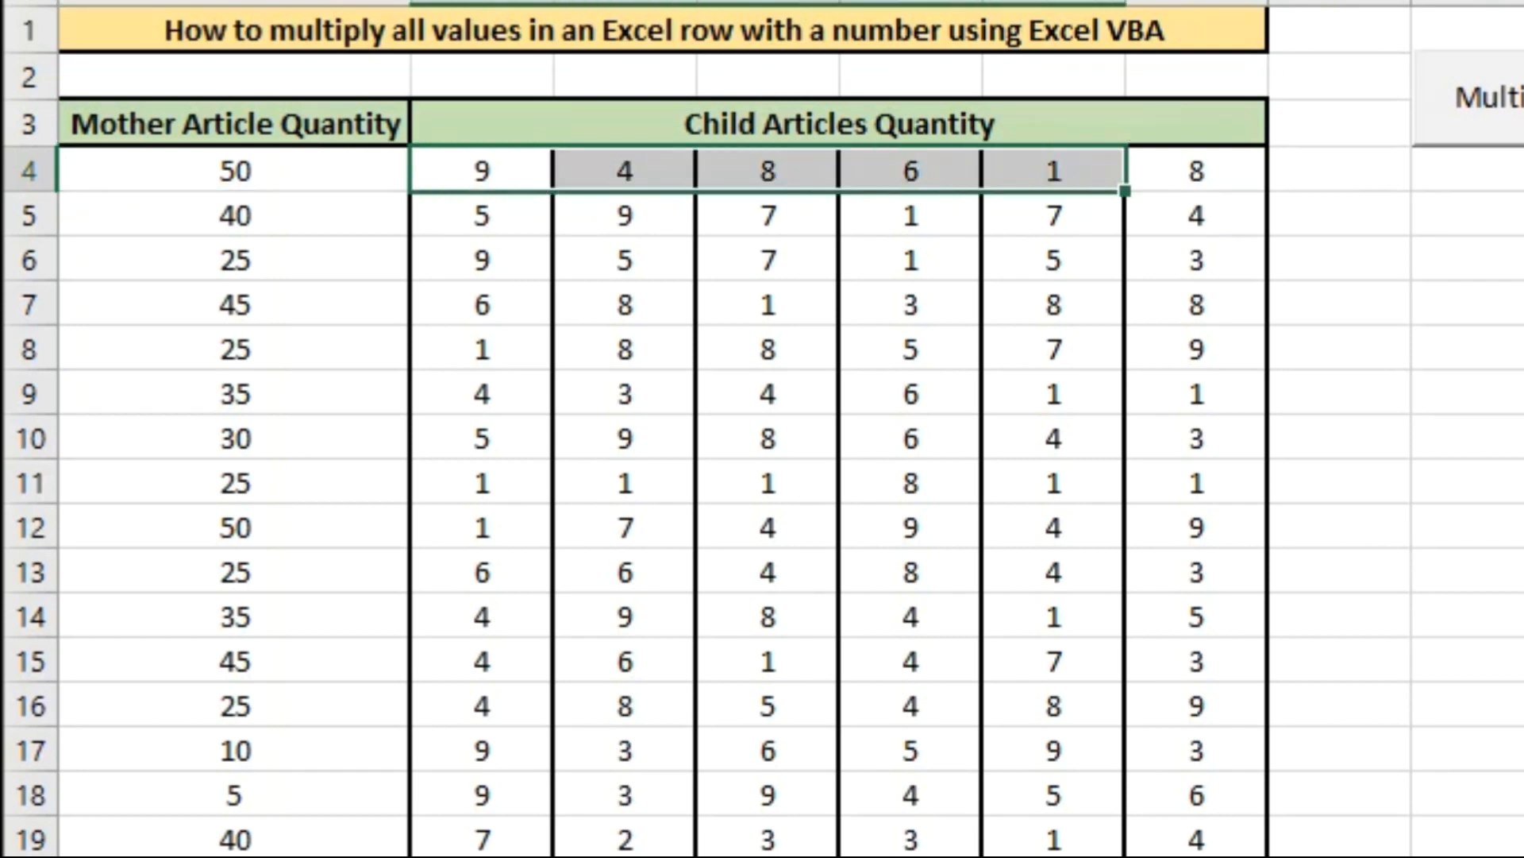
{"action": "key", "text": "shift+Left"}
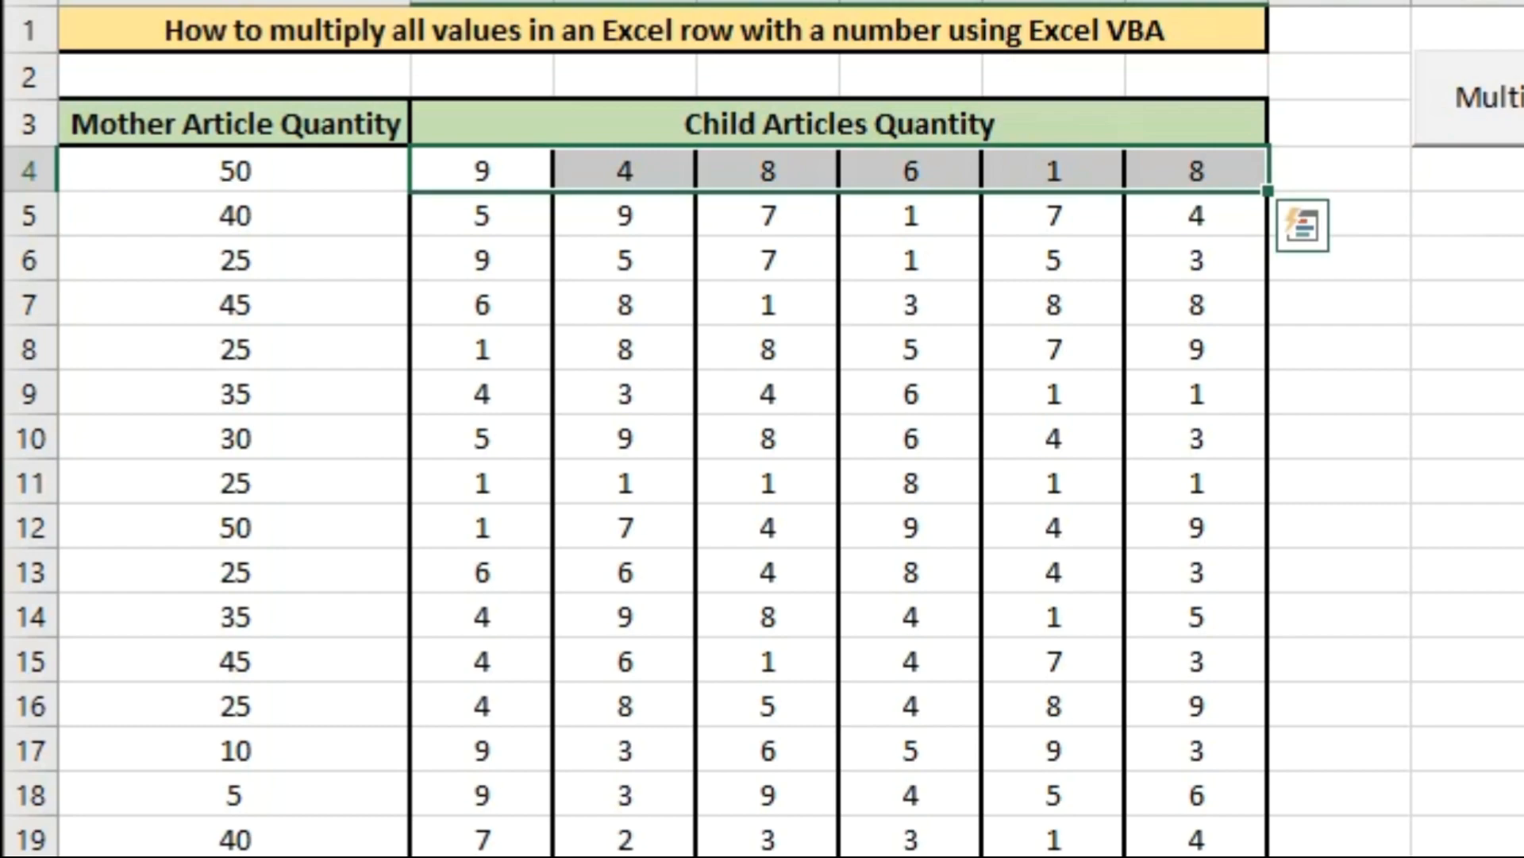
{"action": "key", "text": "alt+Tab"}
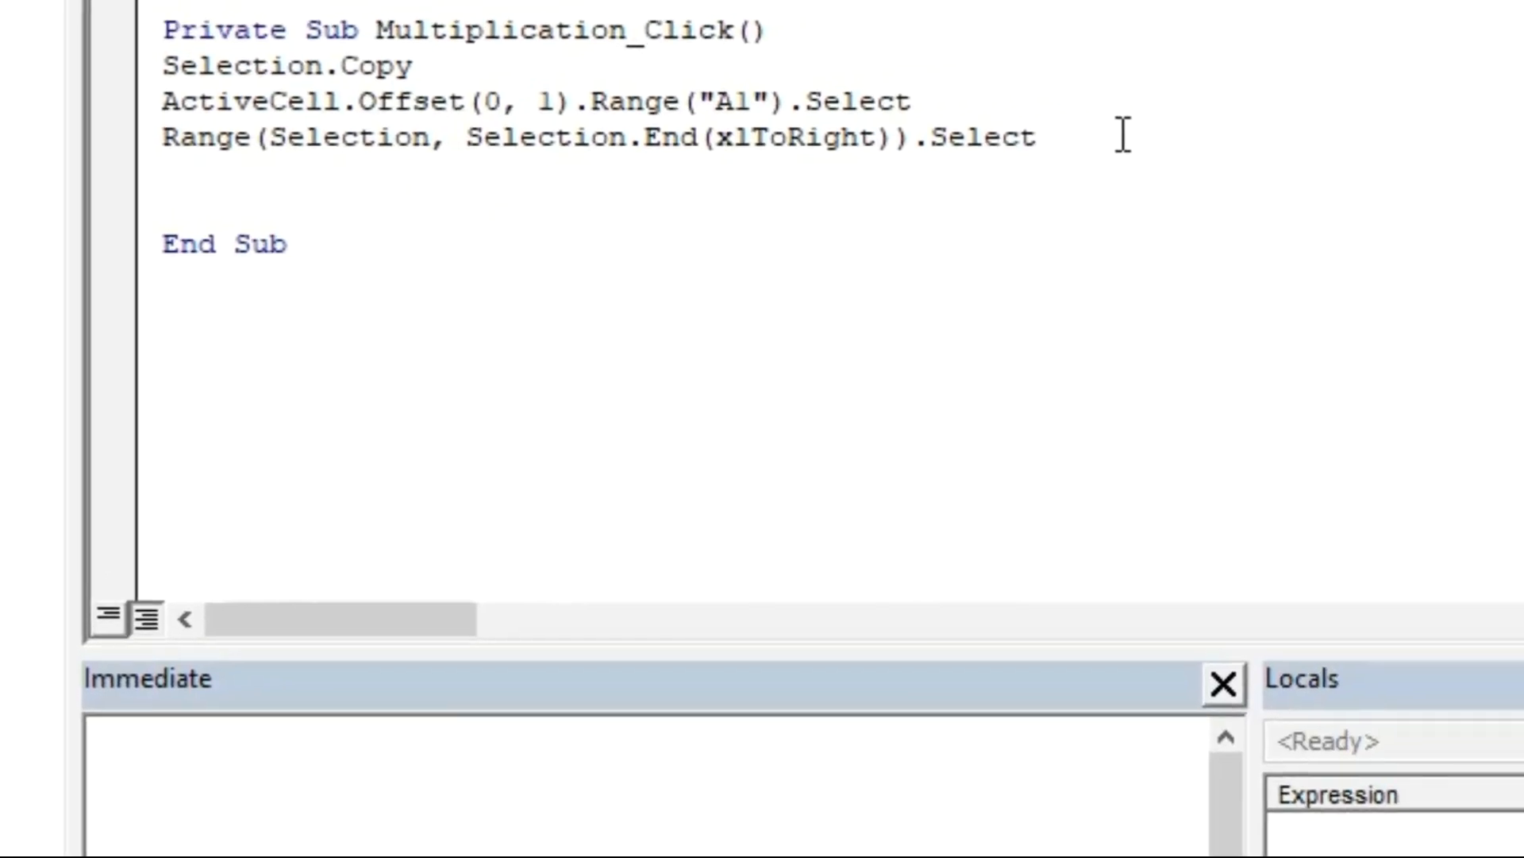
Write Selection.PasteSpecial on the line below the Range statement in the click procedure.
{"action": "type", "text": "Se"}
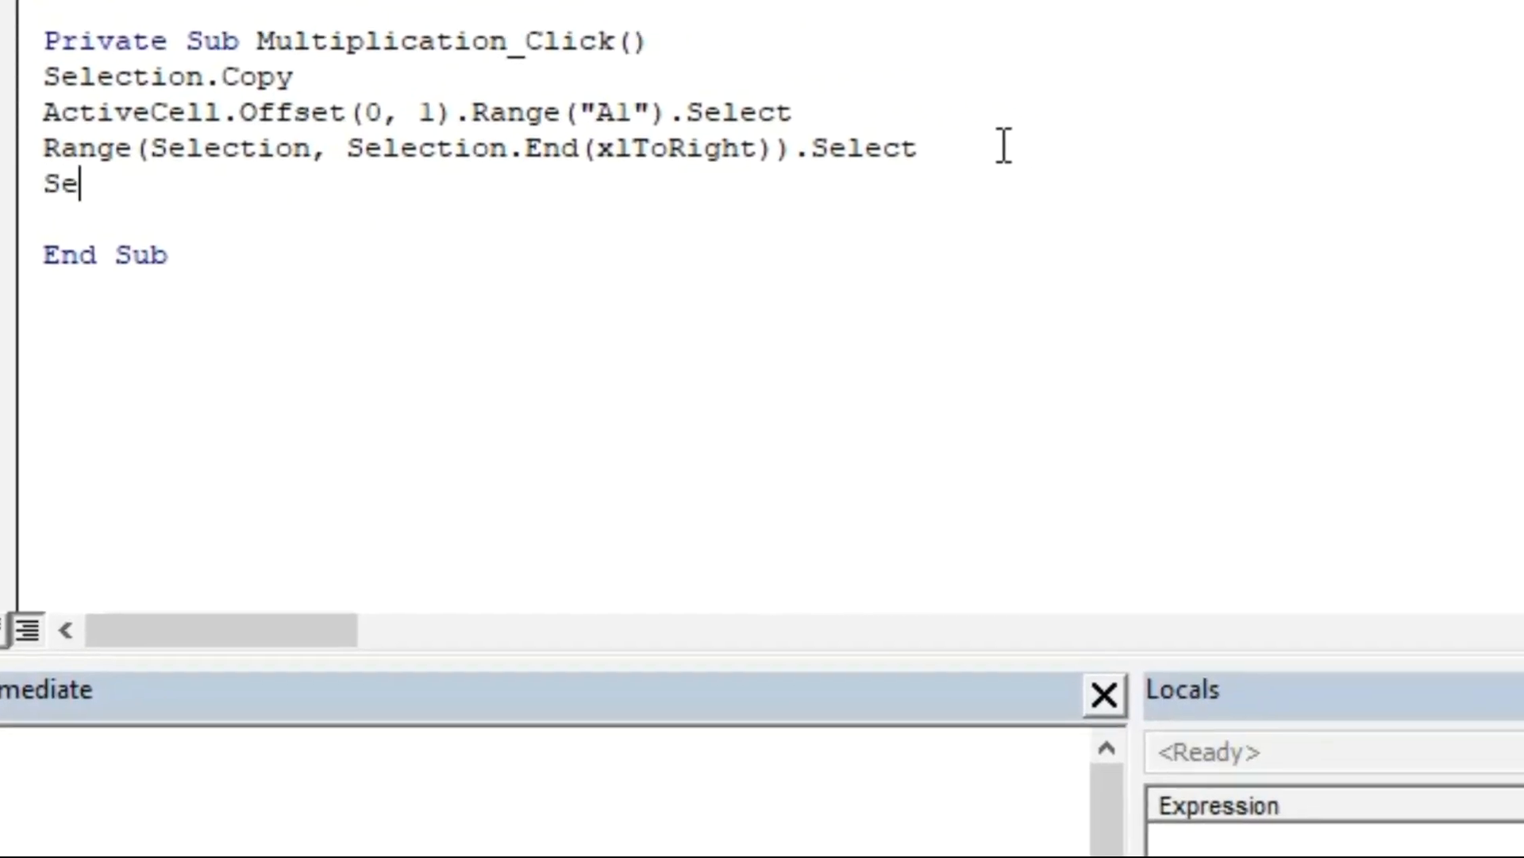
{"action": "type", "text": "lection.Paste"}
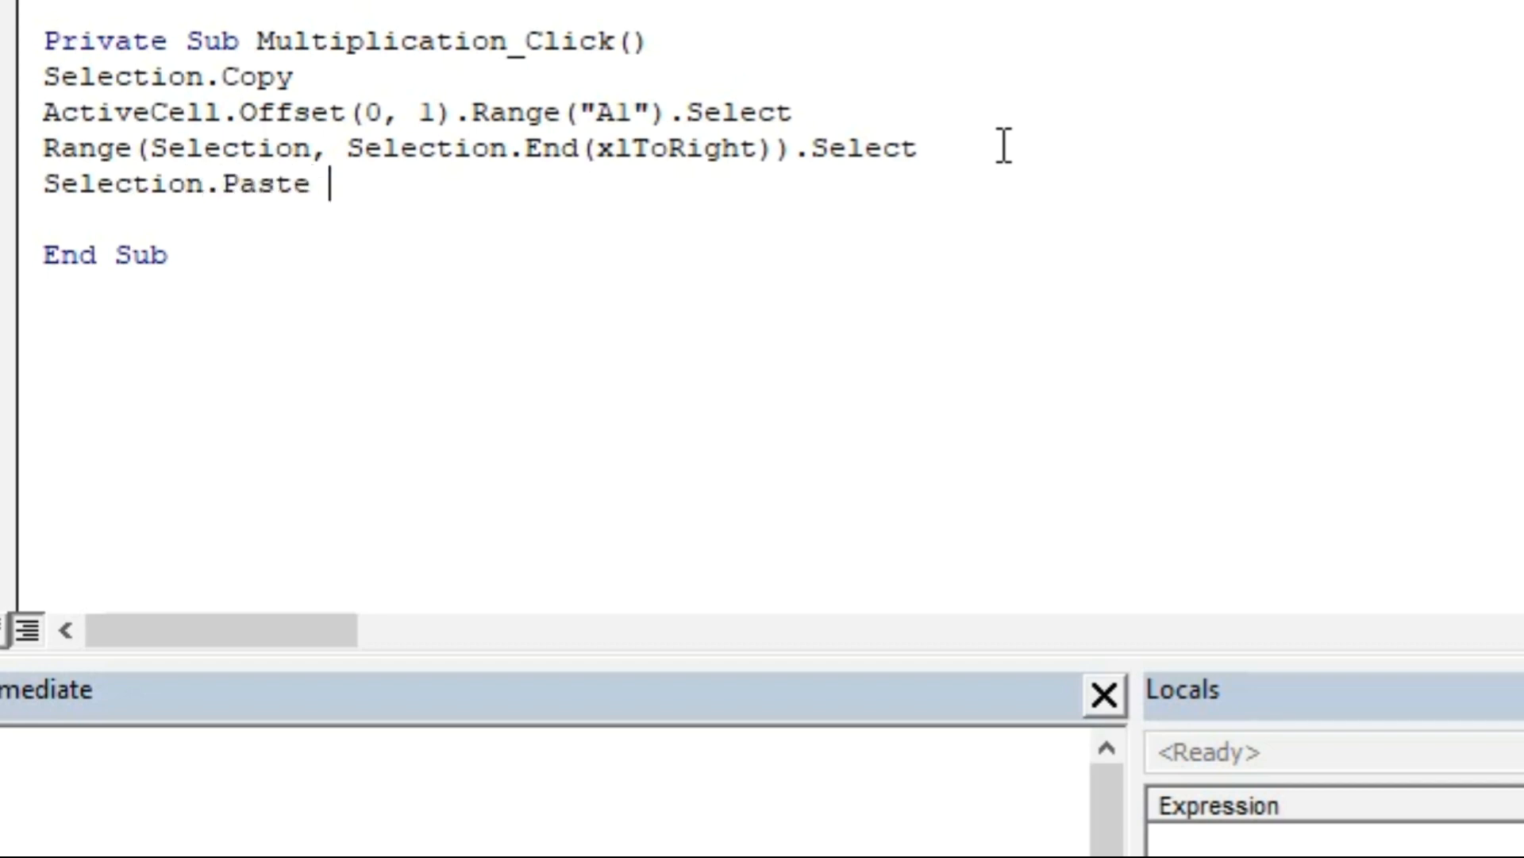
{"action": "key", "text": "BackSpace"}
{"action": "type", "text": "Speical"}
{"action": "key", "text": "BackSpace"}
{"action": "key", "text": "BackSpace"}
{"action": "key", "text": "BackSpace"}
{"action": "key", "text": "BackSpace"}
{"action": "type", "text": "cial"}
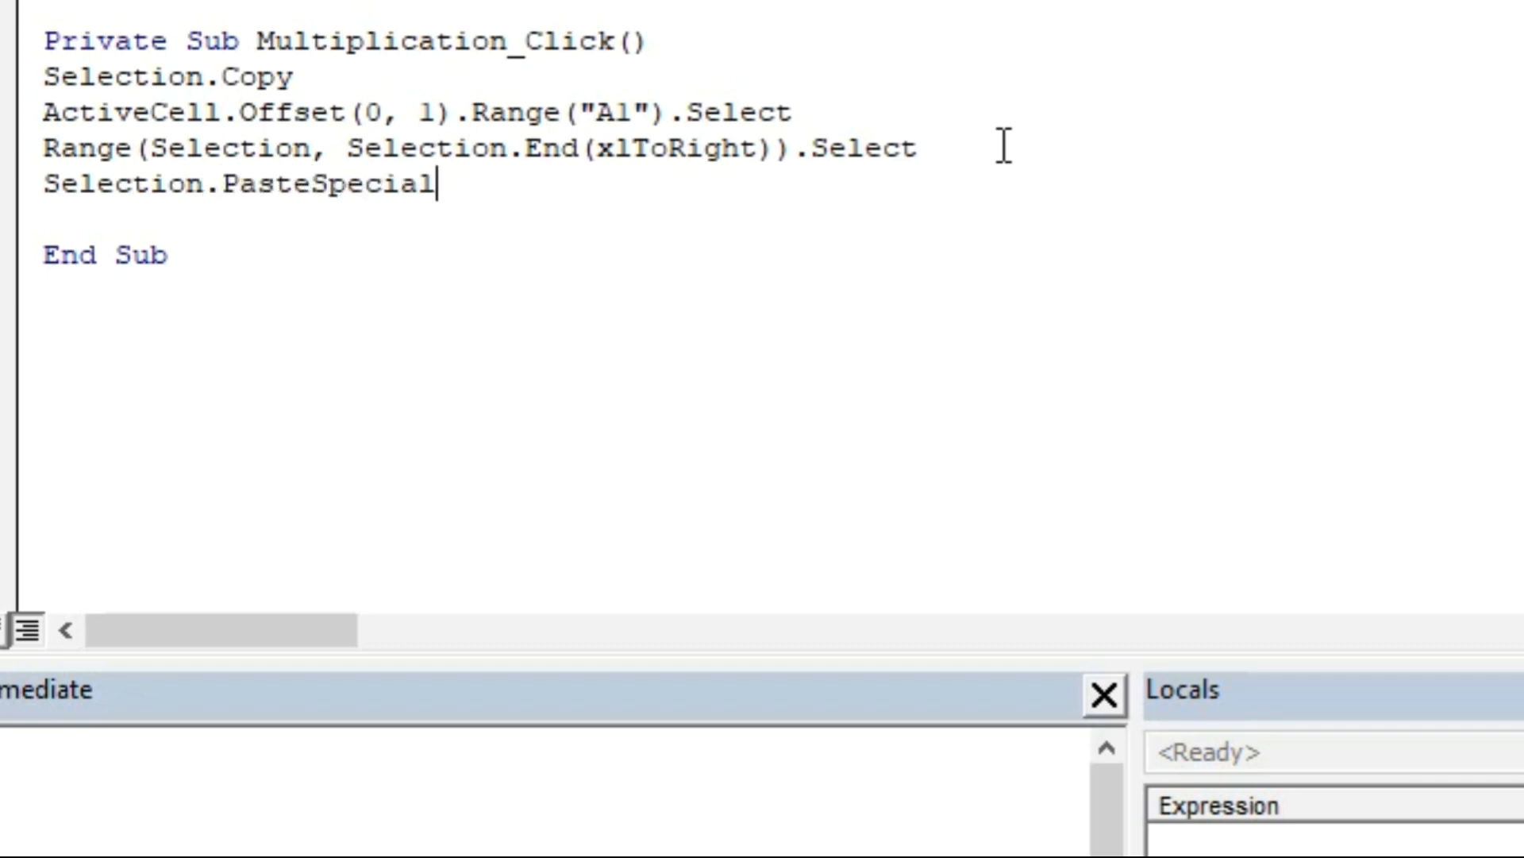
Add the argument Paste:=xlPasteAllExceptBorders followed by a comma to the PasteSpecial statement.
{"action": "type", "text": " Paste"}
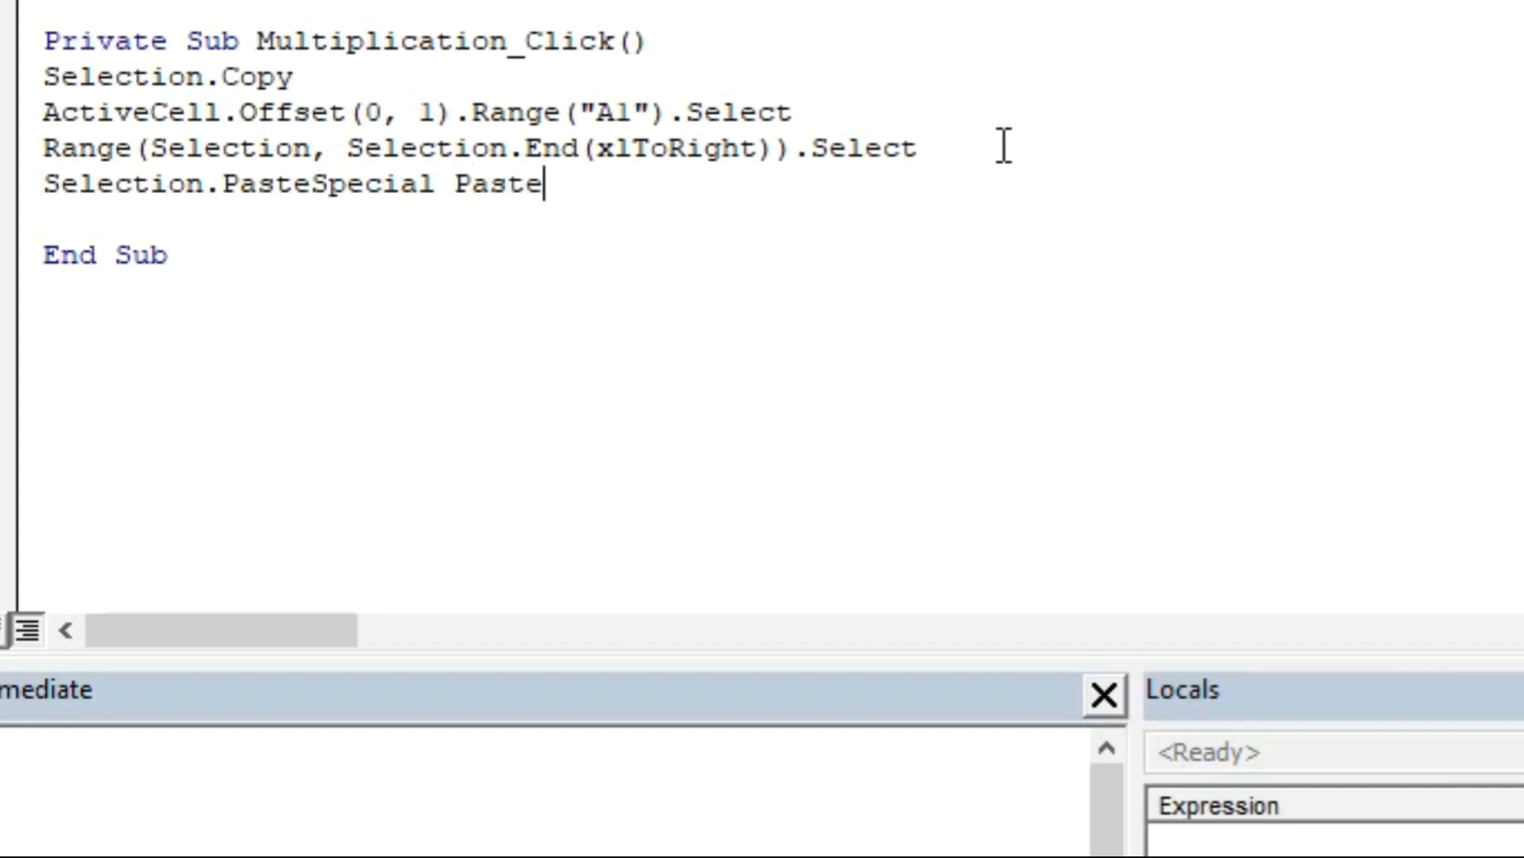
{"action": "type", "text": ":="}
{"action": "type", "text": "xlPaste"}
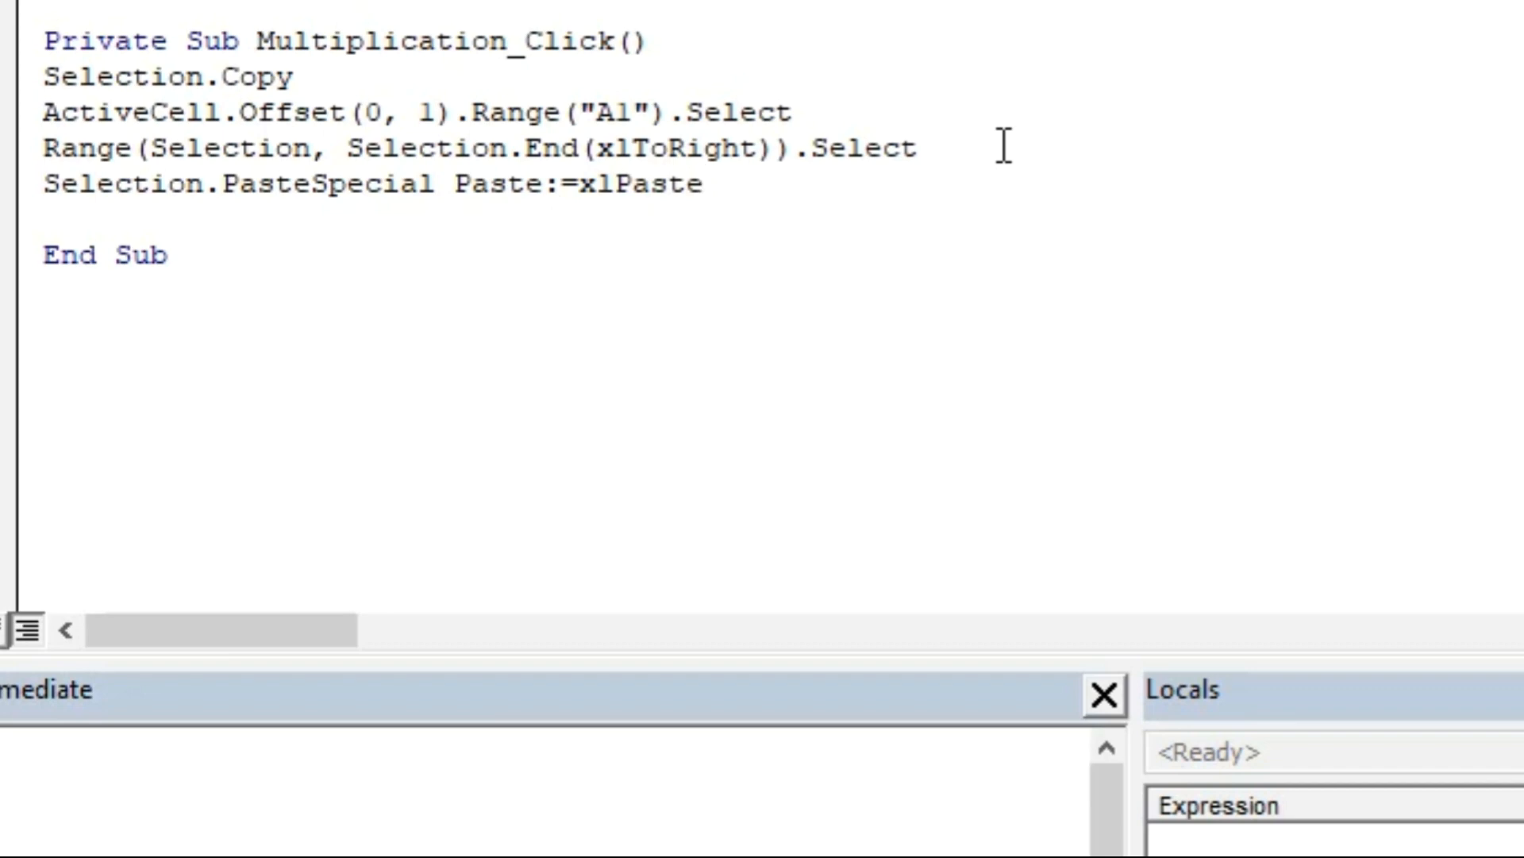
{"action": "key", "text": "ctrl+space"}
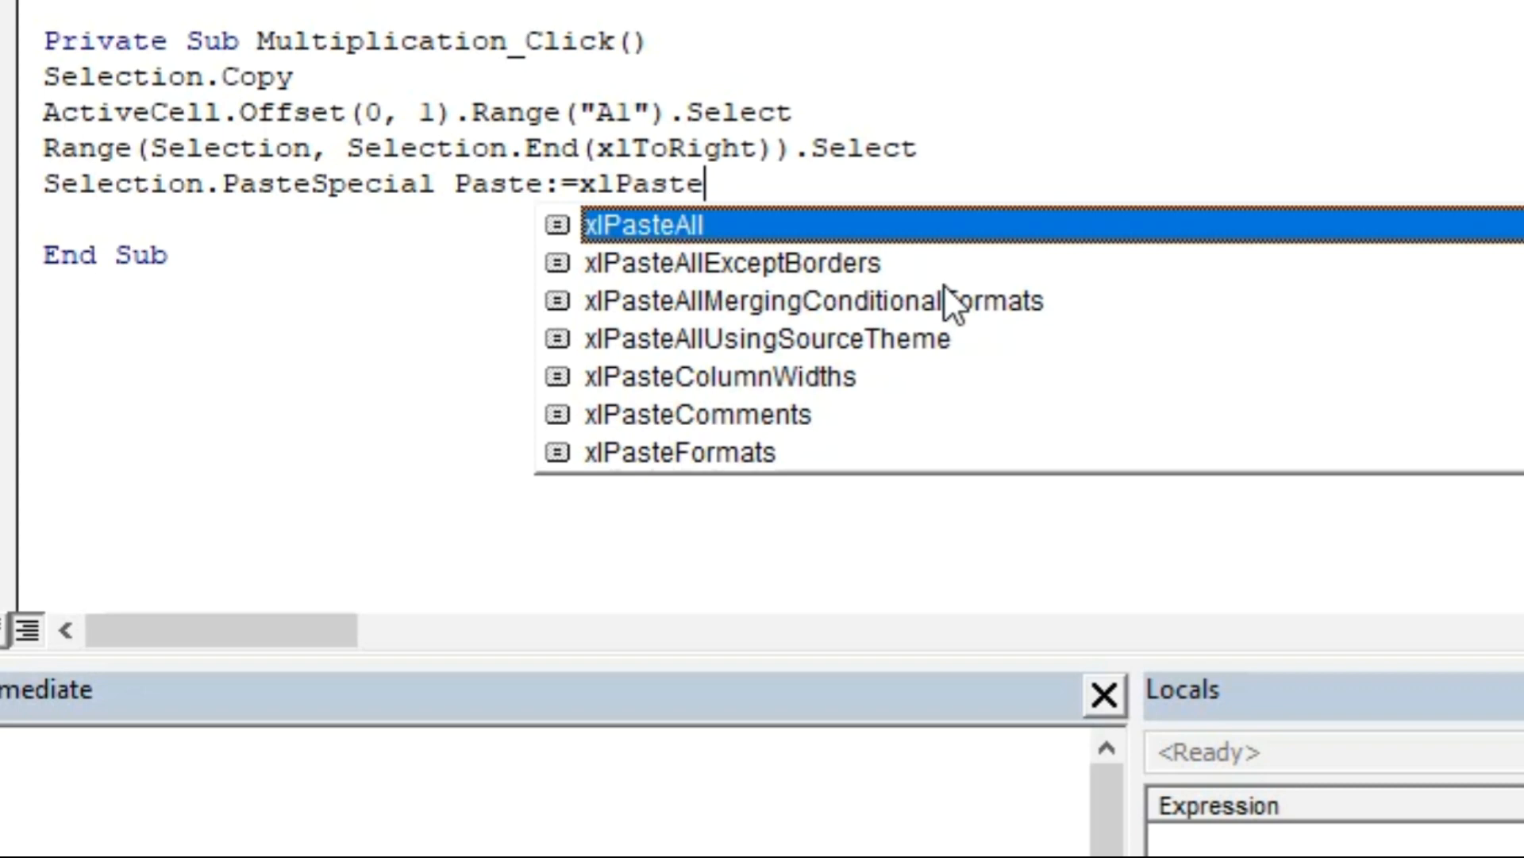
{"action": "left_click", "coordinate": [832, 265]}
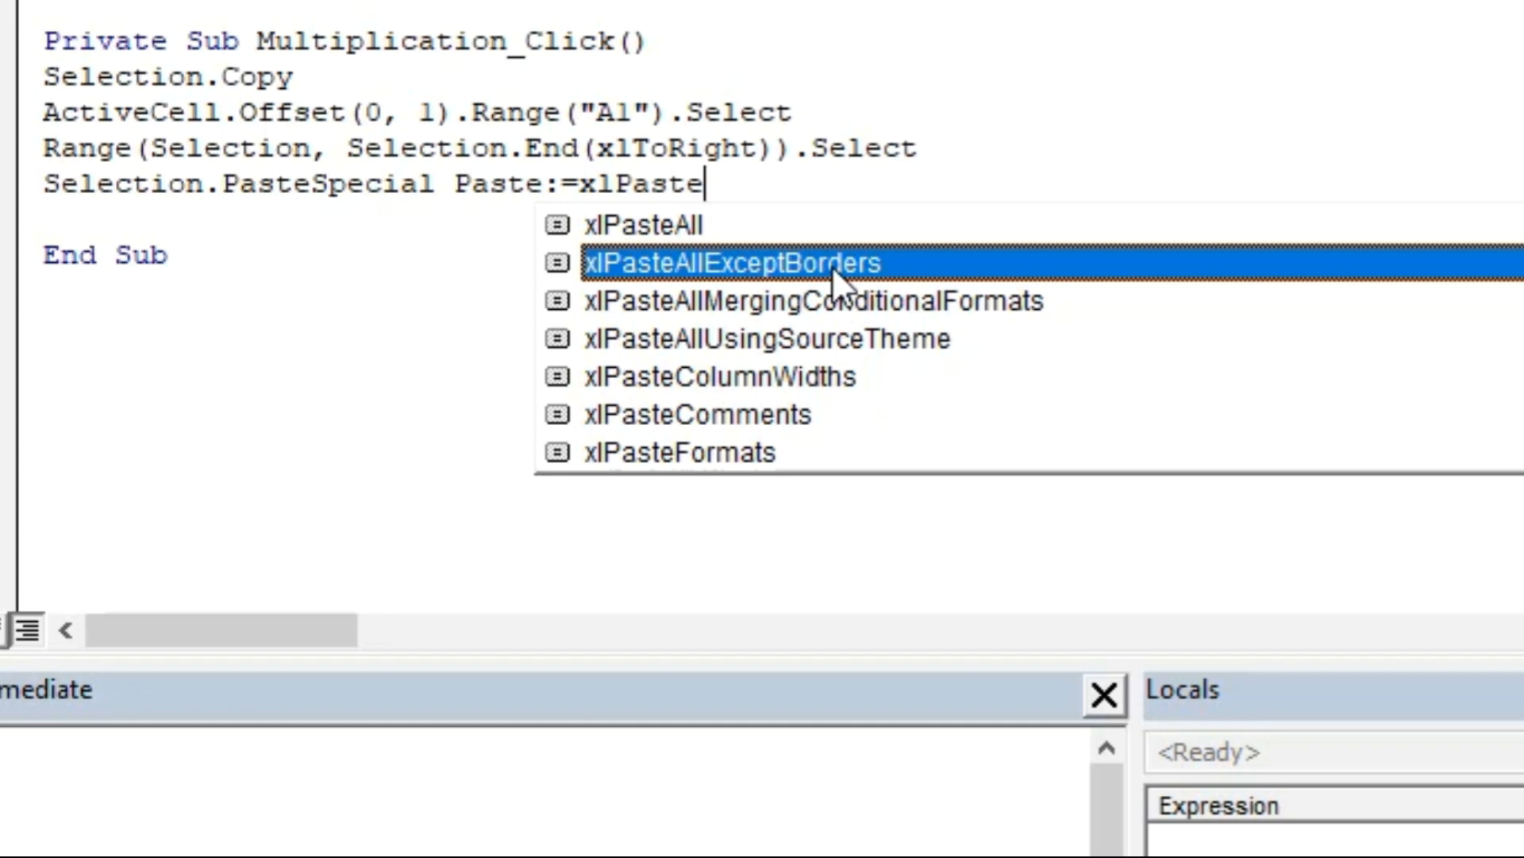
{"action": "double_click", "coordinate": [831, 265]}
{"action": "type", "text": ","}
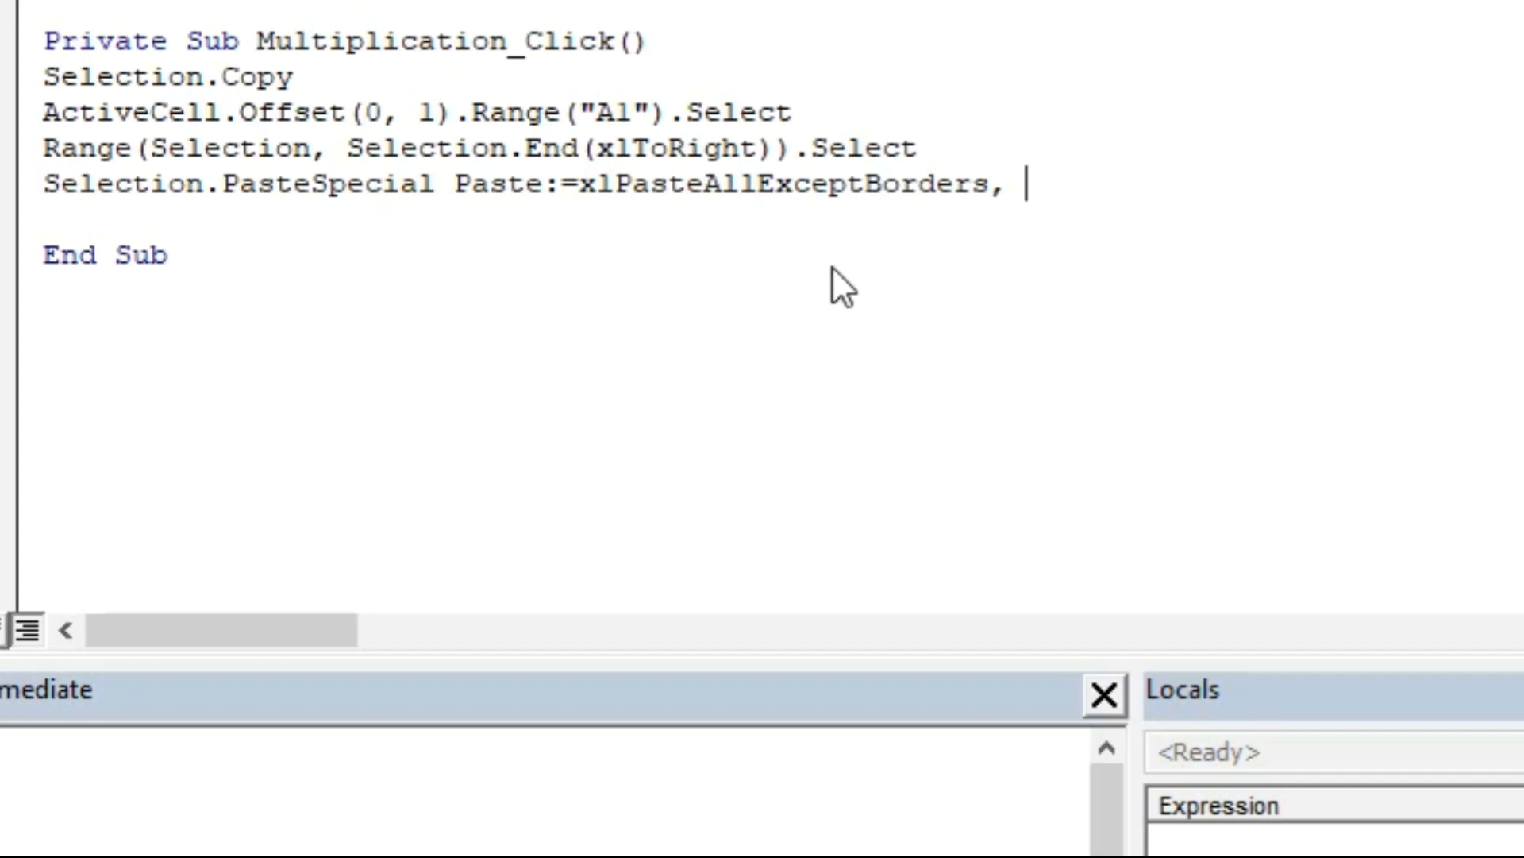
Add the argument Operation:=xlMultiply followed by a comma to the PasteSpecial statement.
{"action": "type", "text": "Opera"}
{"action": "type", "text": "tion"}
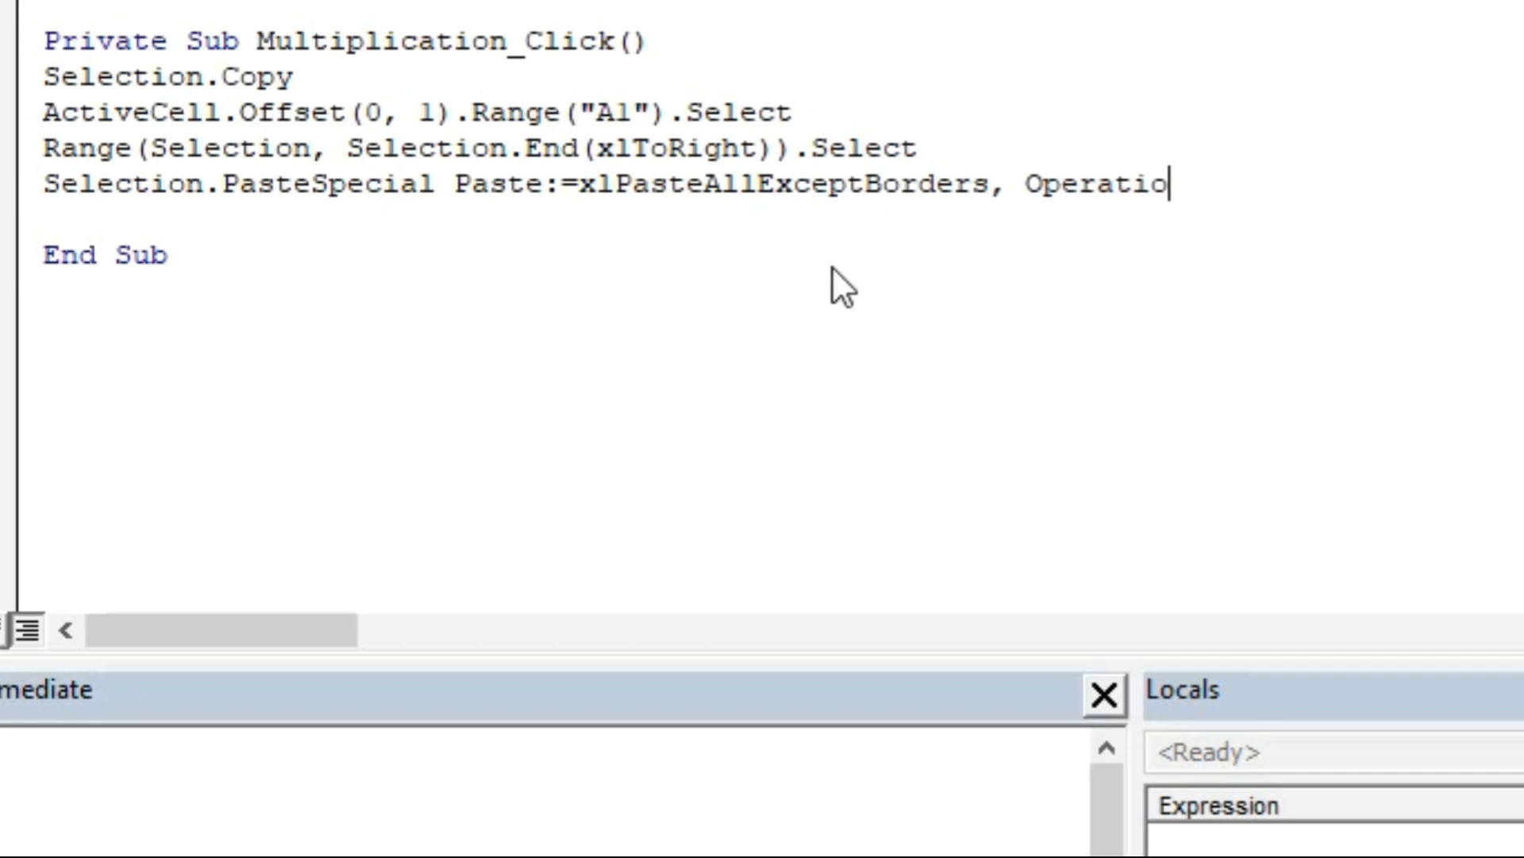
{"action": "type", "text": ":="}
{"action": "key", "text": "ctrl+space"}
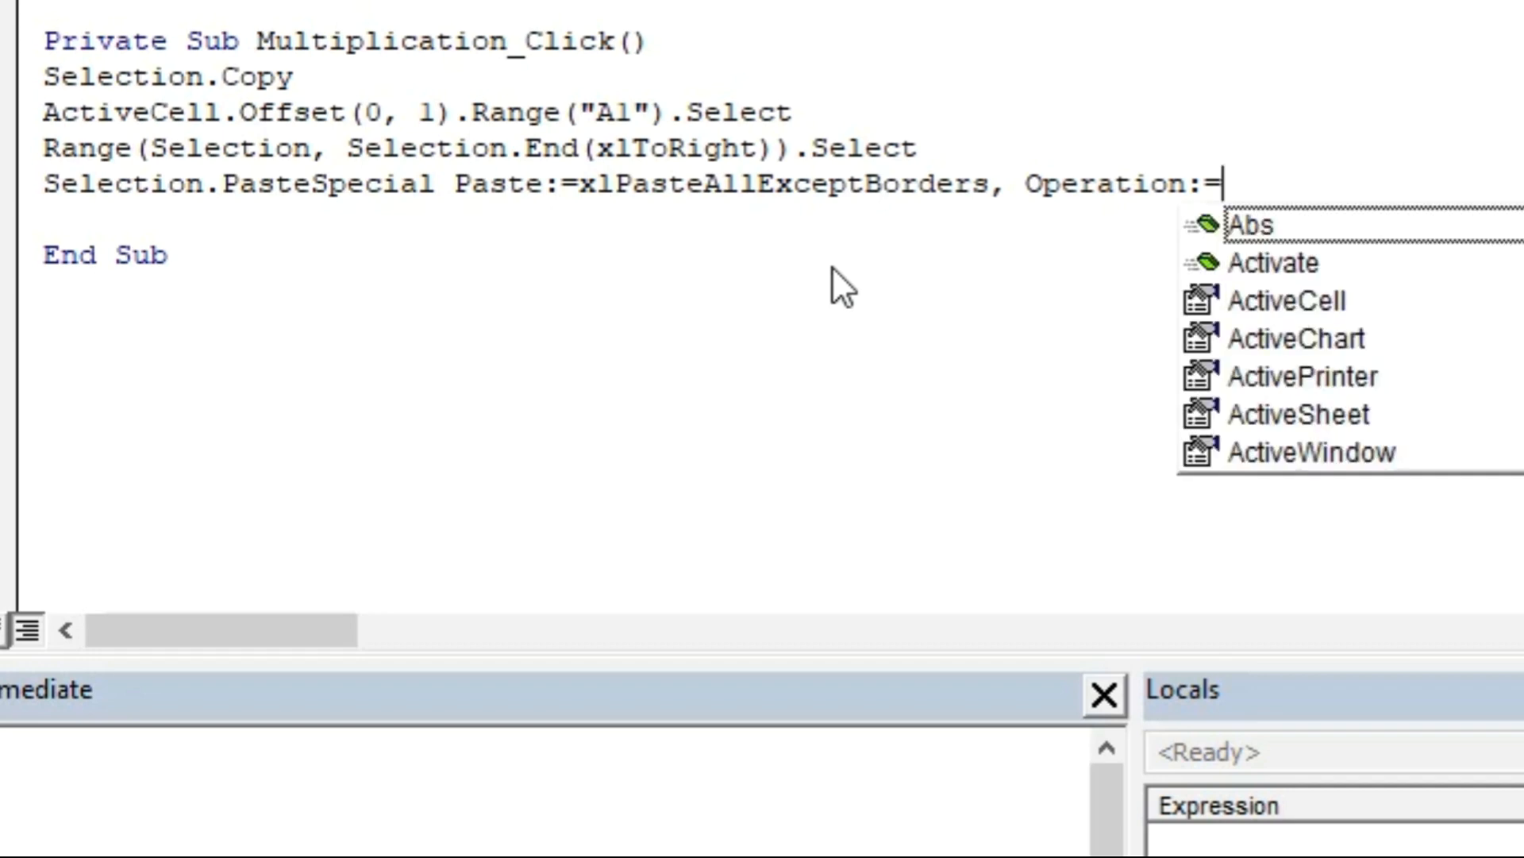
{"action": "type", "text": "xlMul"}
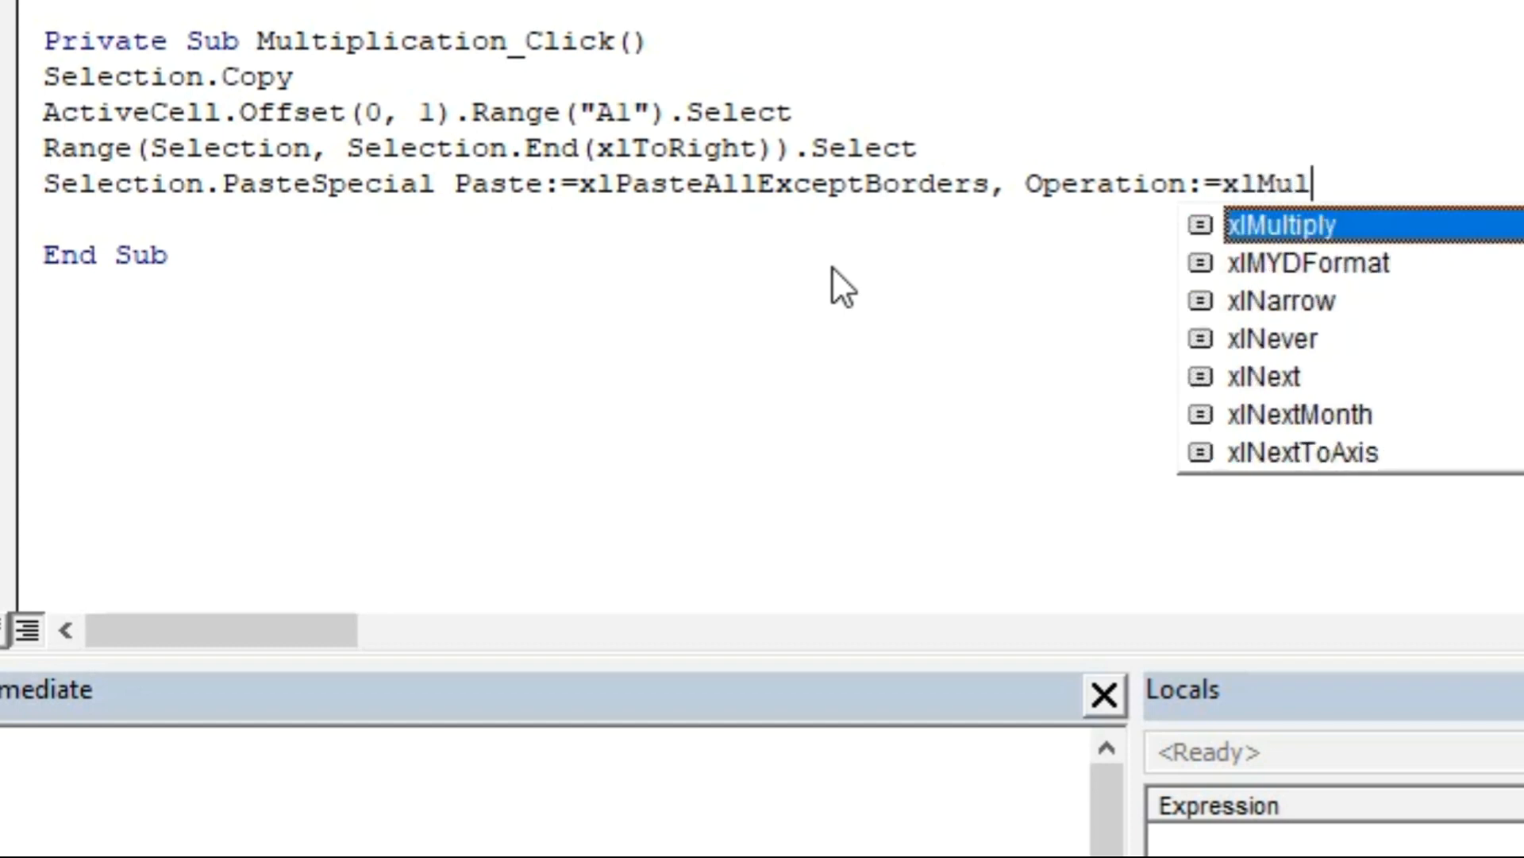
{"action": "key", "text": "Tab"}
{"action": "type", "text": ", "}
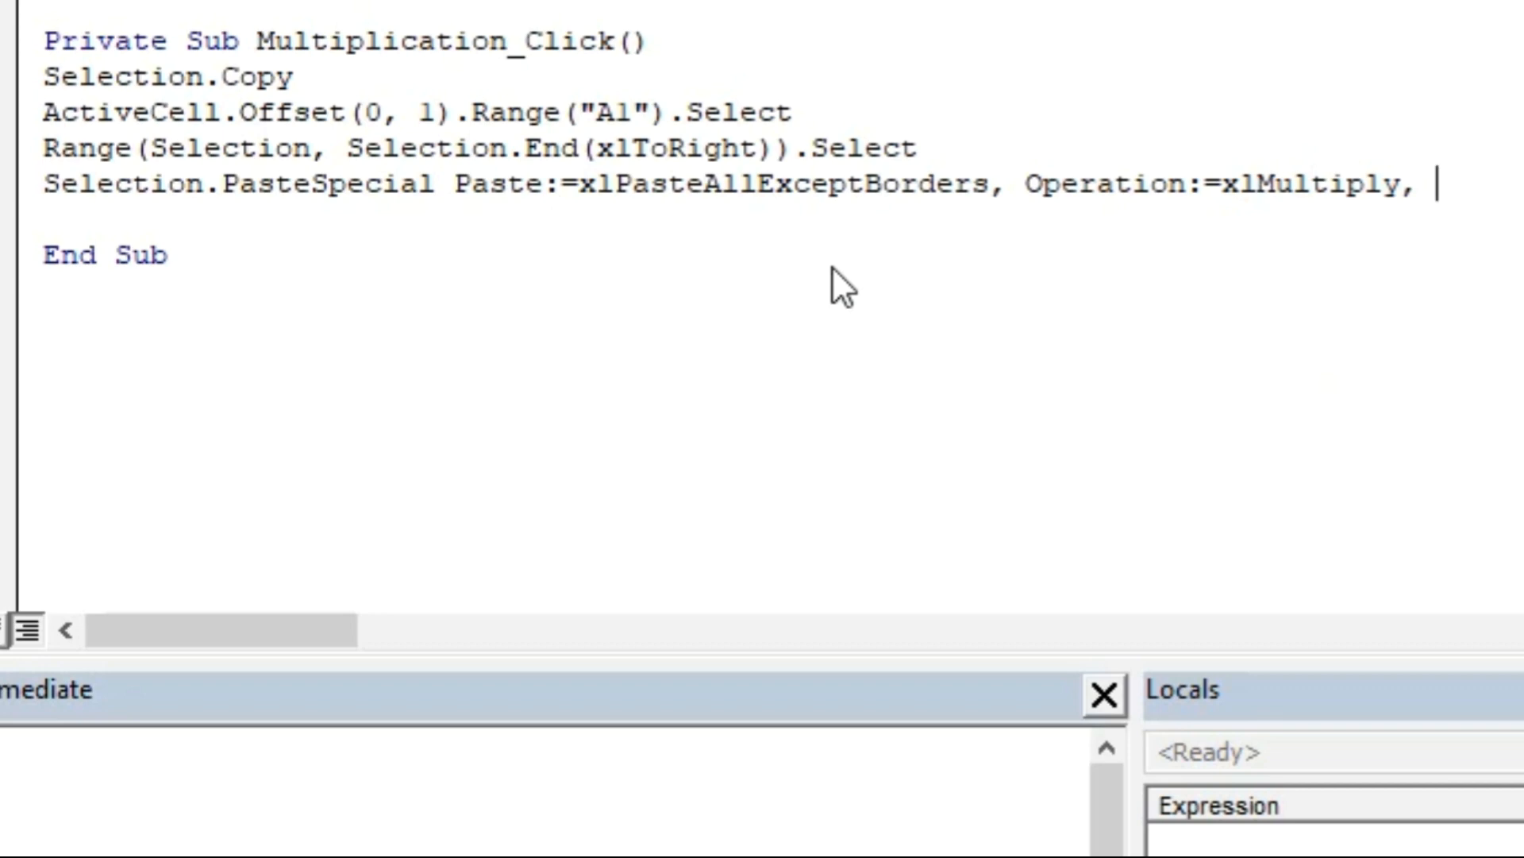
Add the argument SkipBlanks:=False to the PasteSpecial statement.
{"action": "type", "text": "SkipB"}
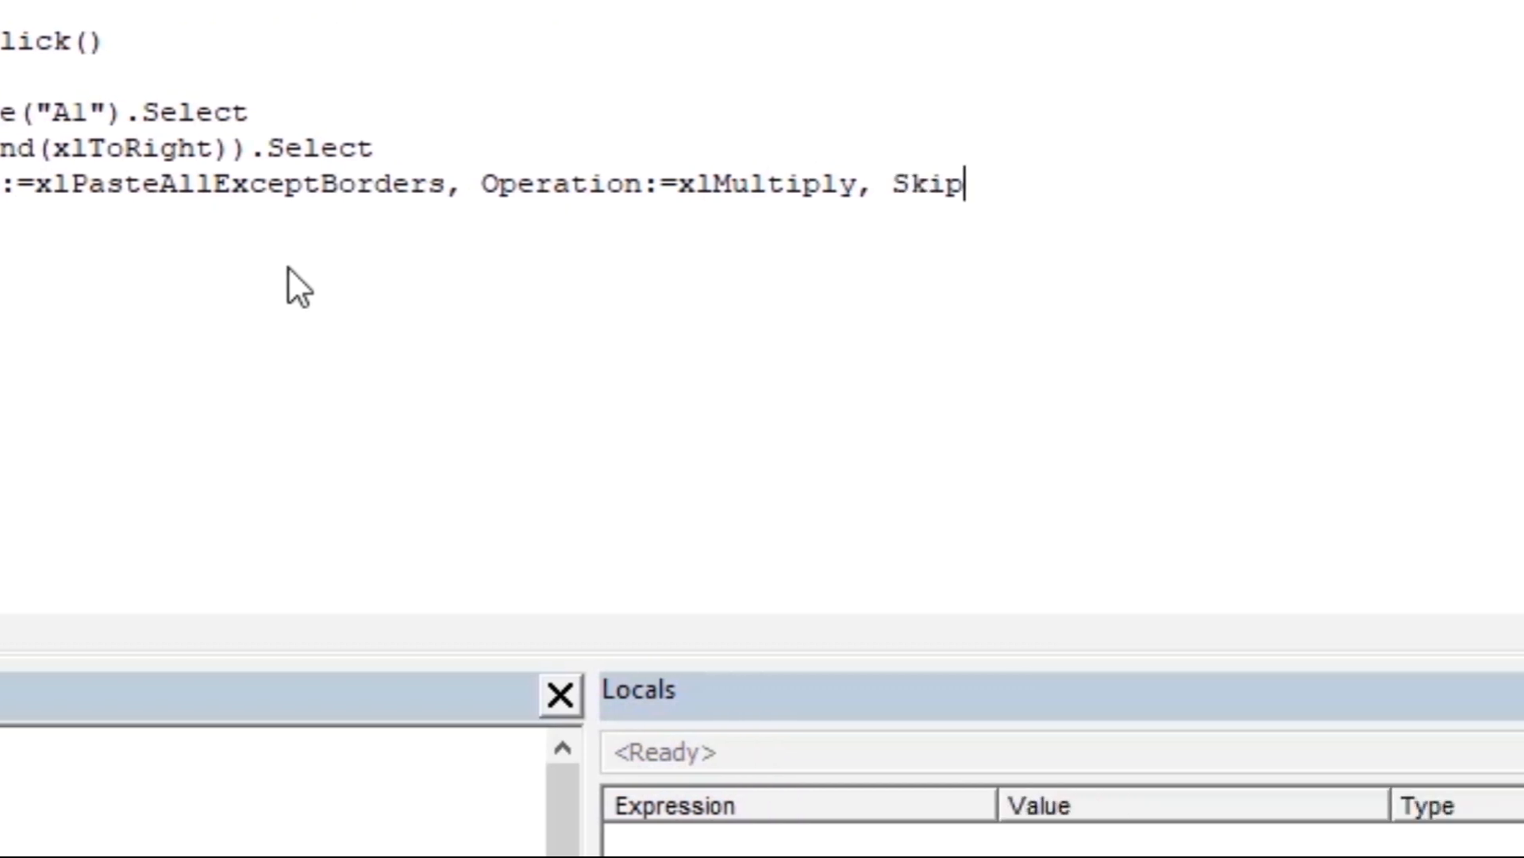
{"action": "type", "text": "lanks"}
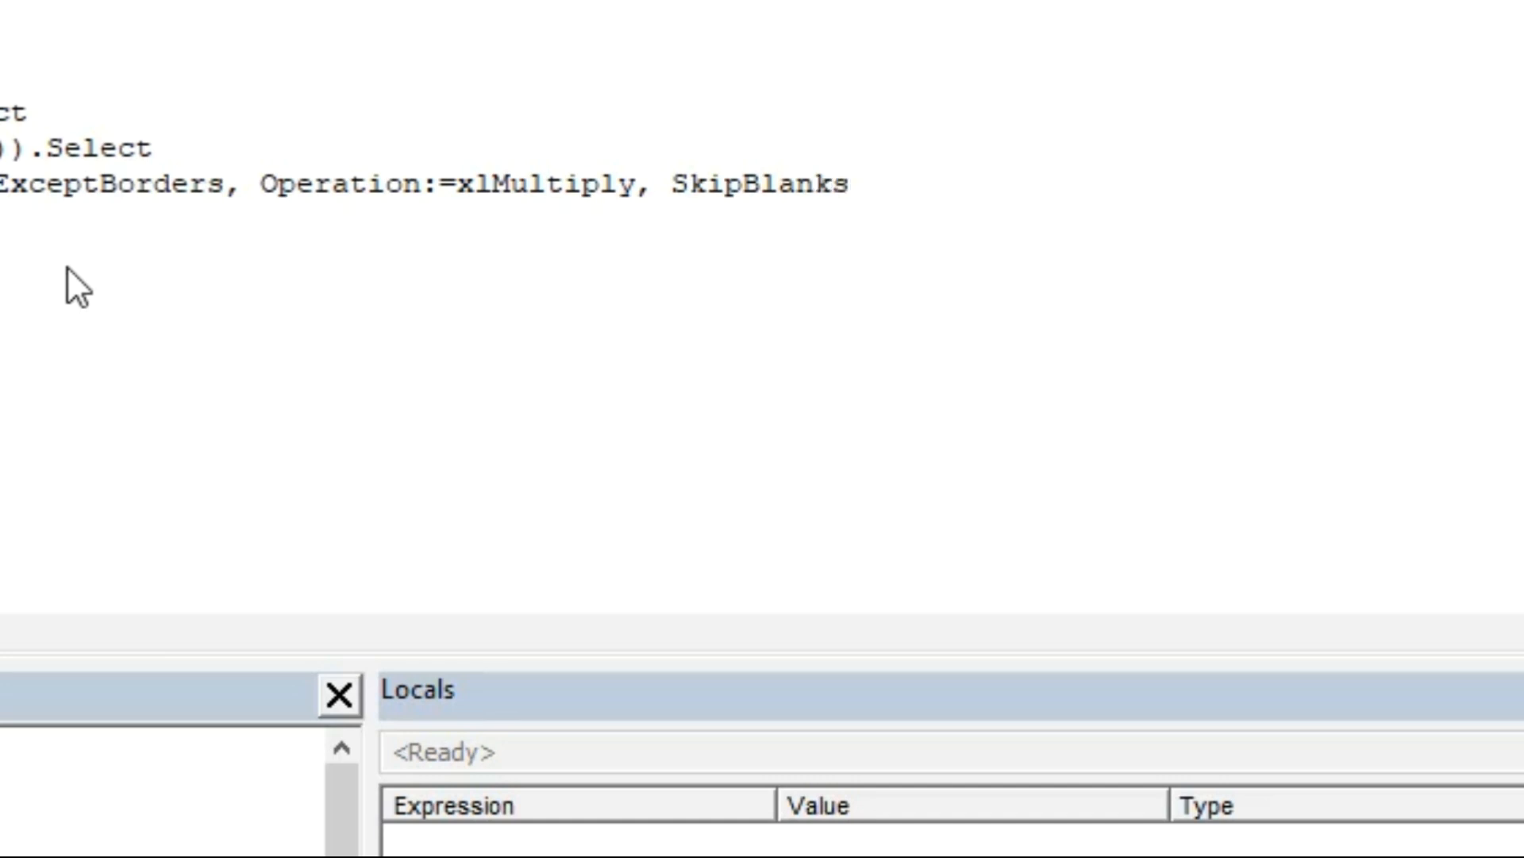
{"action": "type", "text": ":=False"}
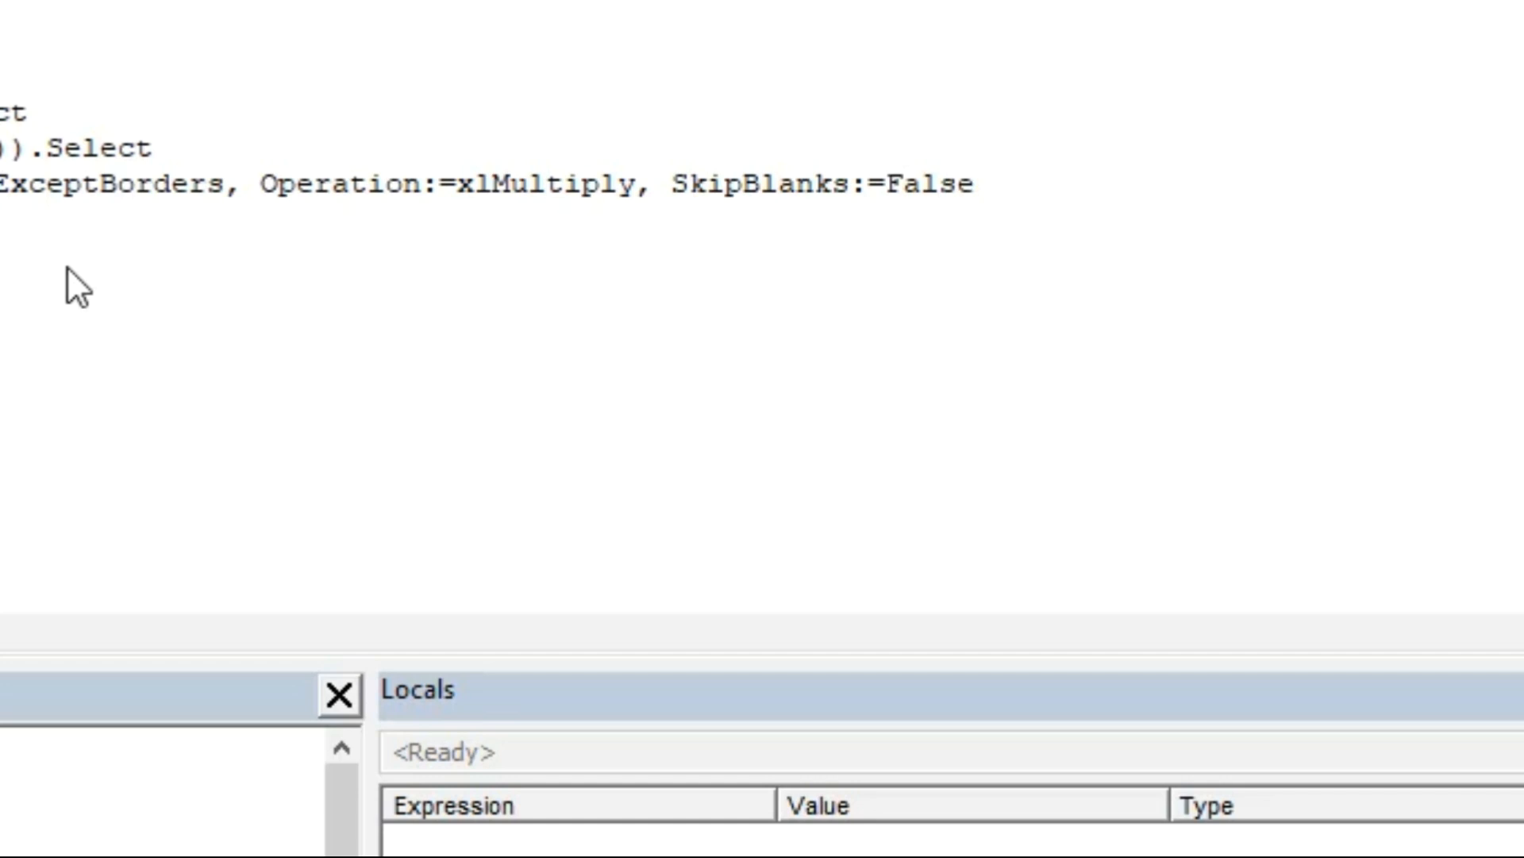
Add a comma and the argument Transpose:=False at the end of the PasteSpecial statement.
{"action": "type", "text": ", "}
{"action": "type", "text": "Transose"}
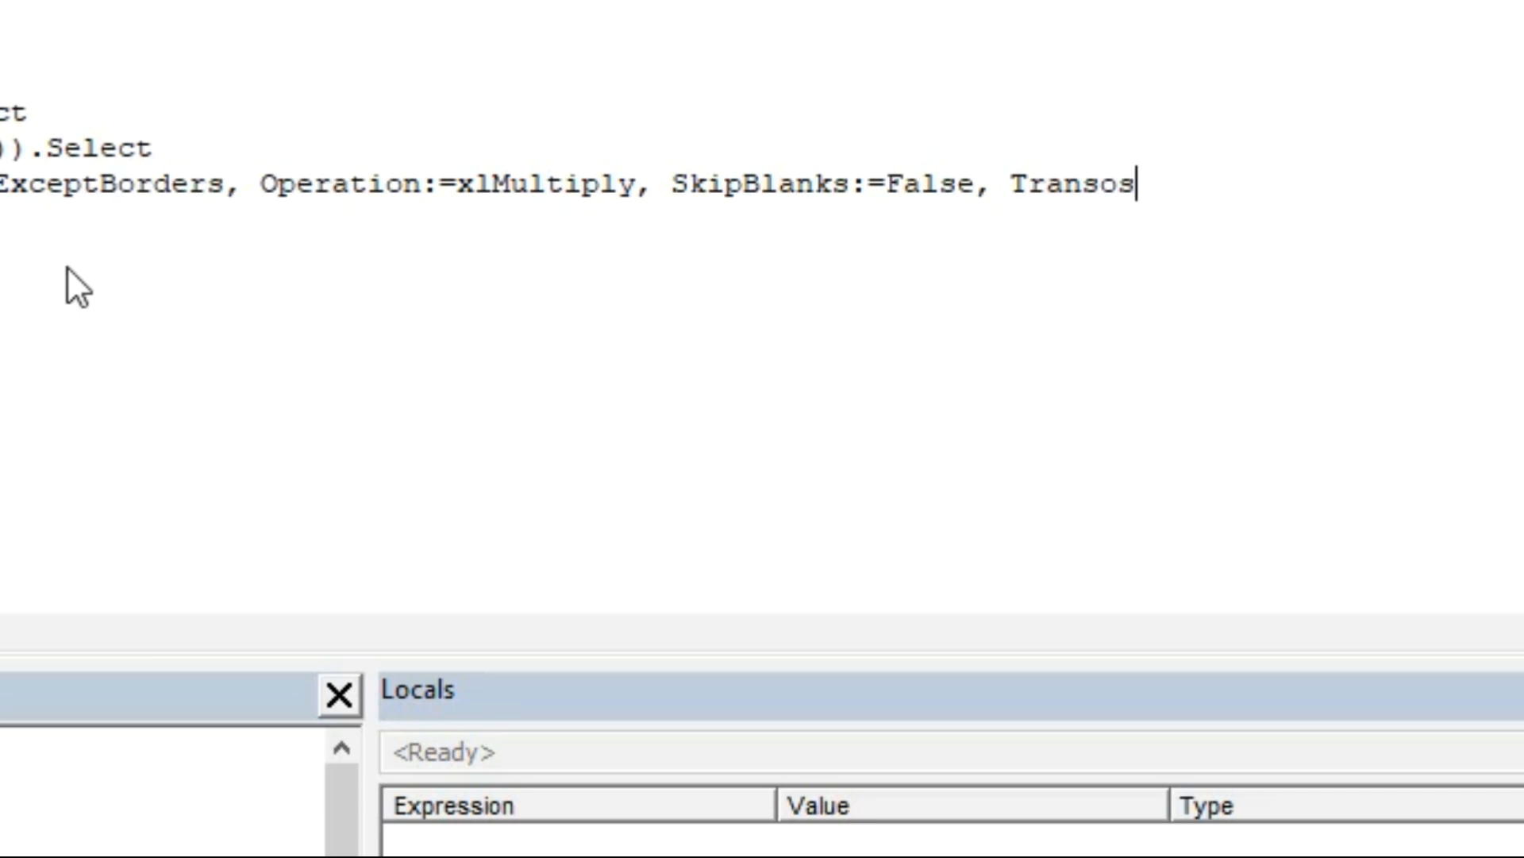
{"action": "key", "text": "BackSpace"}
{"action": "key", "text": "BackSpace"}
{"action": "key", "text": "BackSpace"}
{"action": "type", "text": "pose:=Fals"}
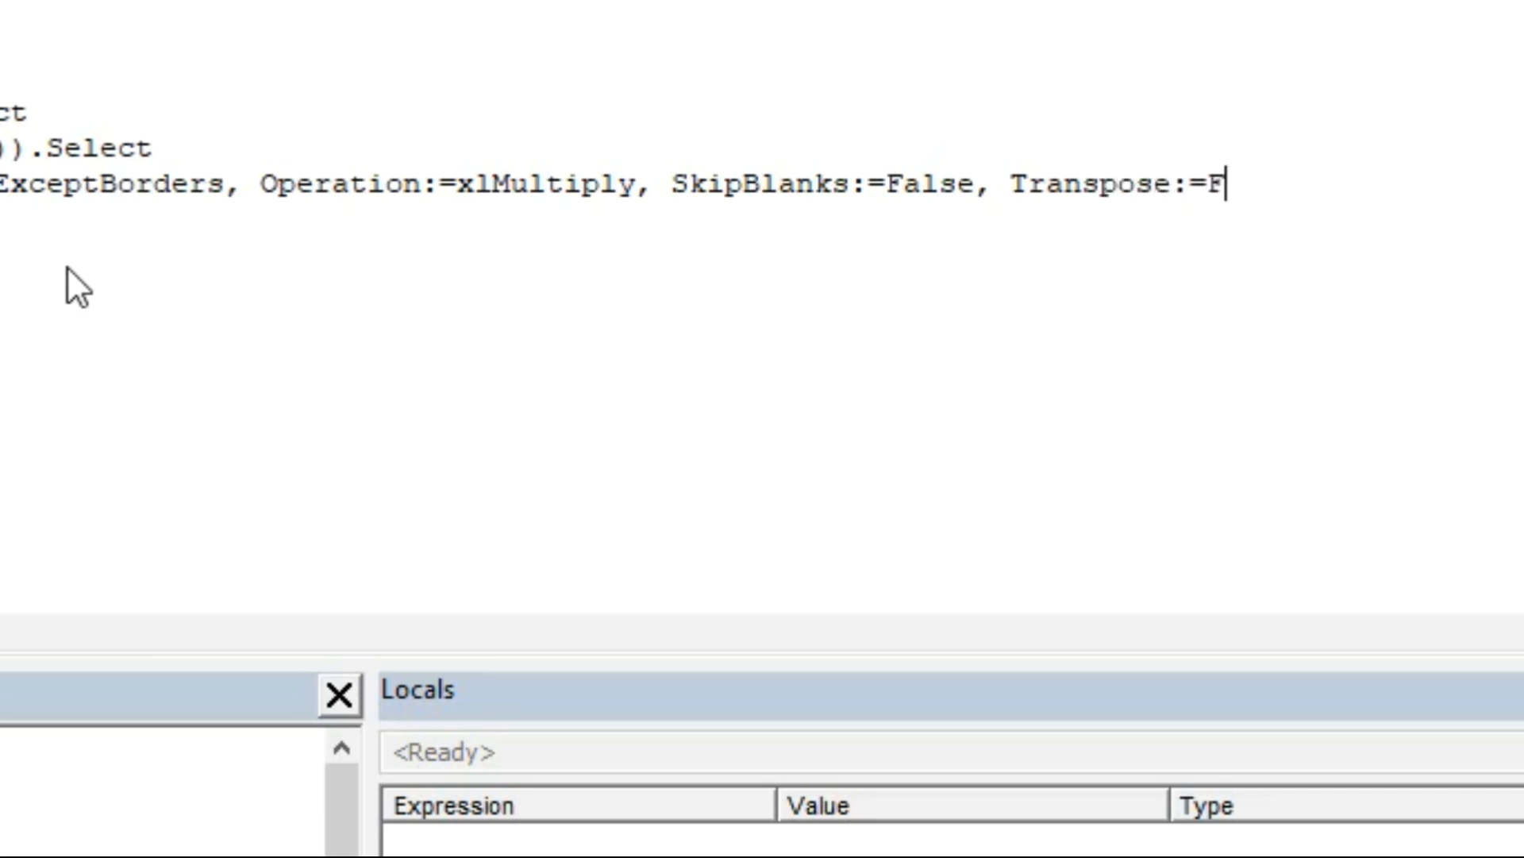
{"action": "type", "text": "e"}
Write Application.CutCopyMode = False on the line below the PasteSpecial statement.
{"action": "type", "text": "Application."}
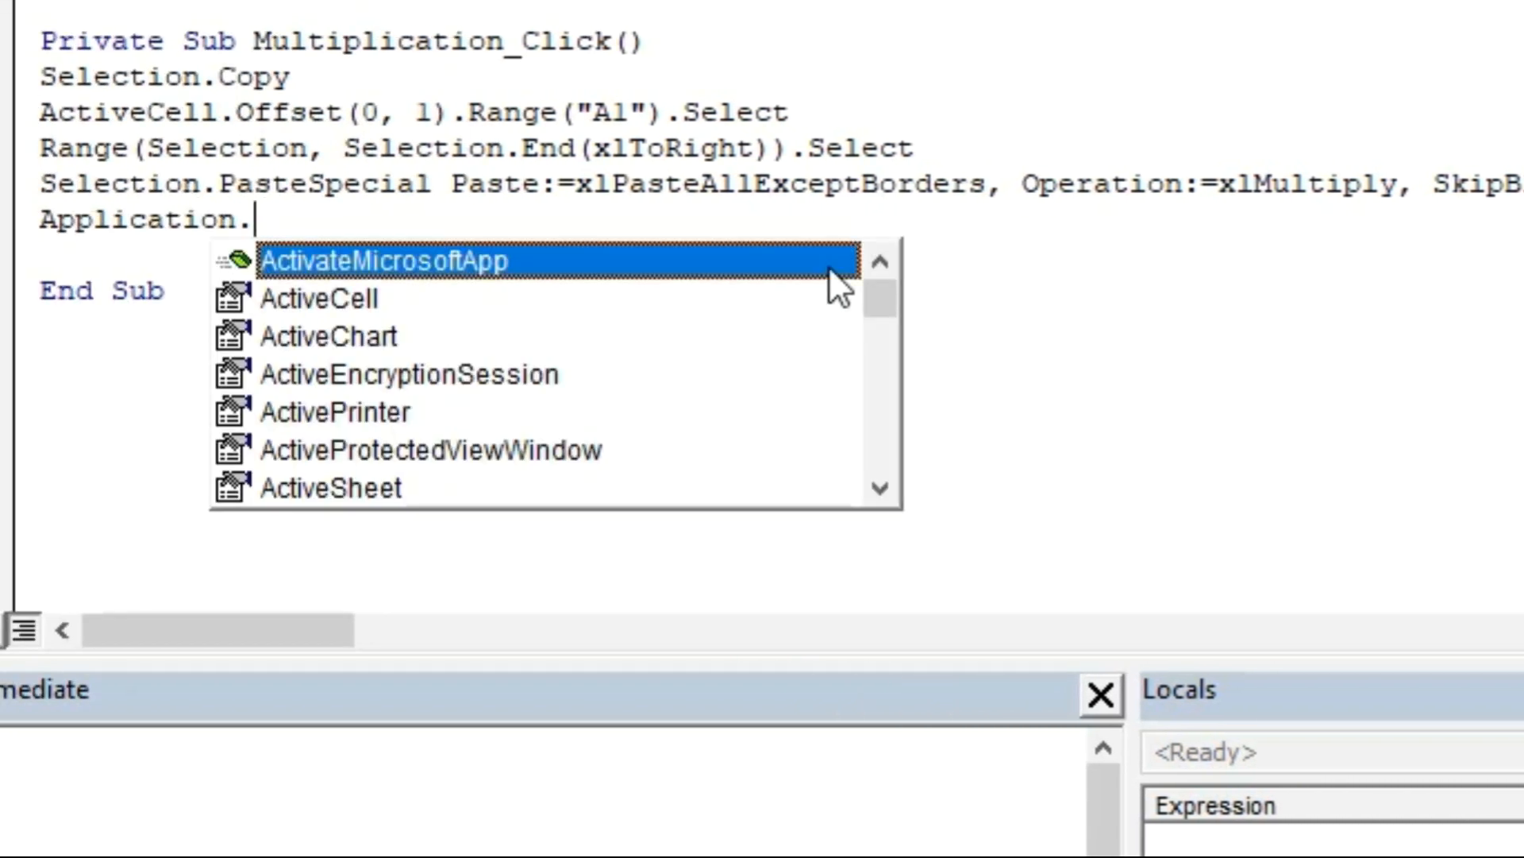
{"action": "type", "text": "Cut"}
{"action": "key", "text": "Tab"}
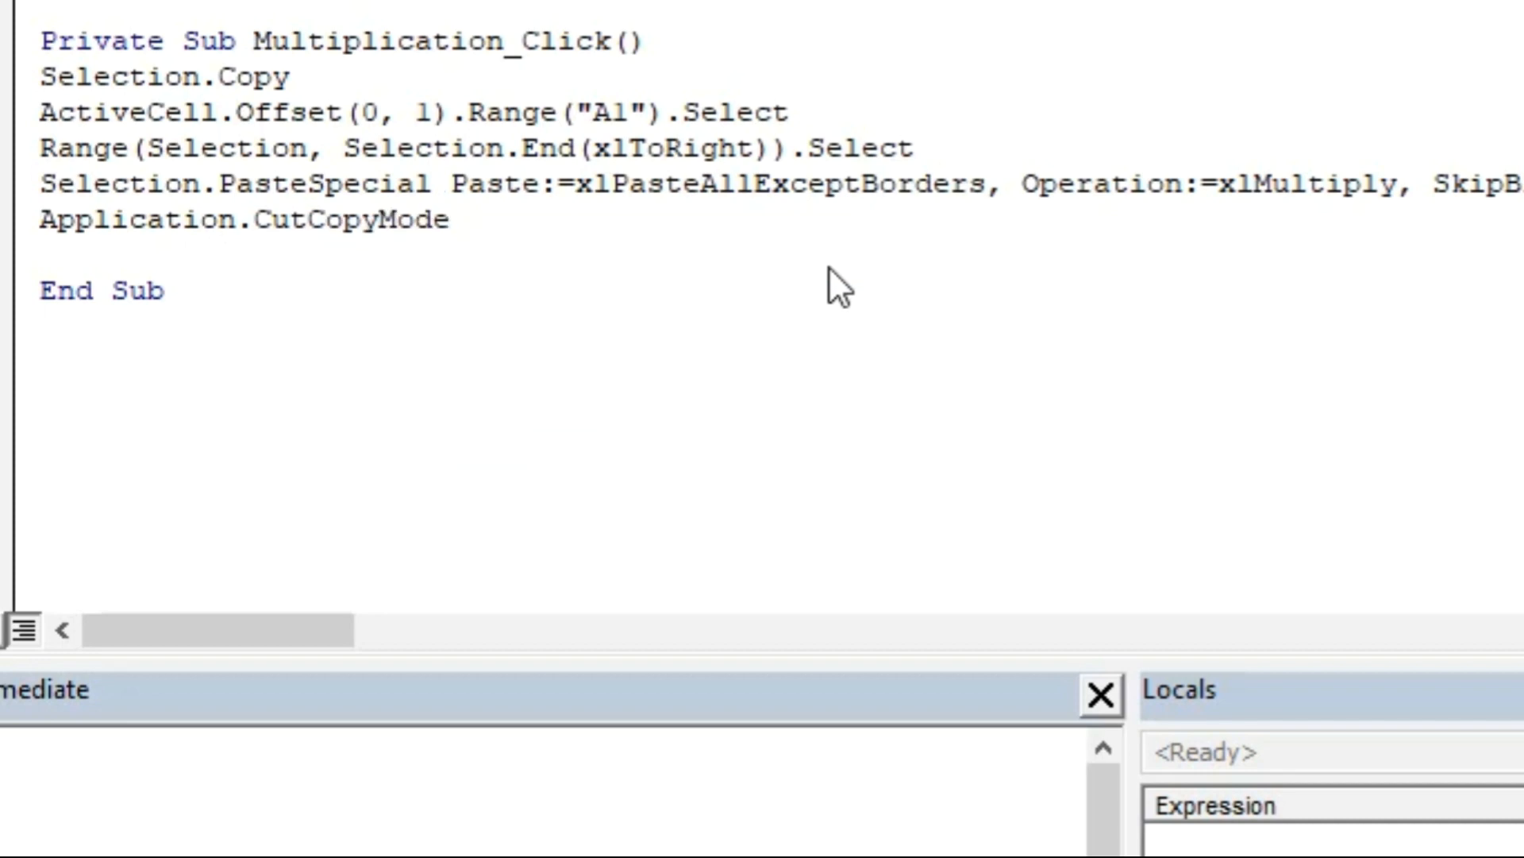
{"action": "type", "text": "= False"}
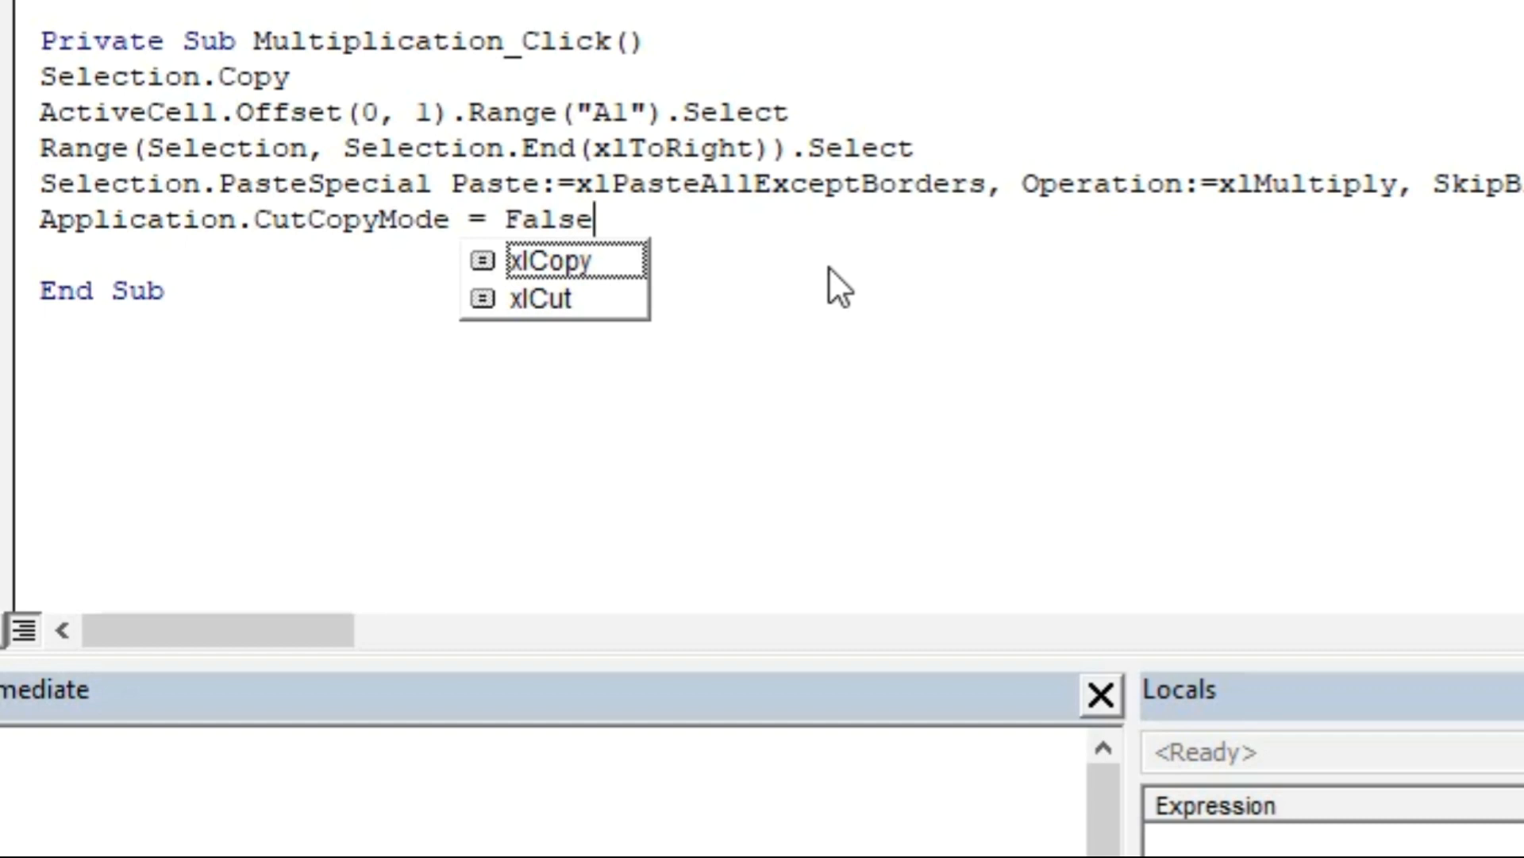
{"action": "key", "text": "Tab"}
{"action": "key", "text": "BackSpace"}
{"action": "key", "text": "BackSpace"}
{"action": "key", "text": "BackSpace"}
{"action": "key", "text": "BackSpace"}
{"action": "key", "text": "BackSpace"}
{"action": "key", "text": "BackSpace"}
{"action": "type", "text": "False"}
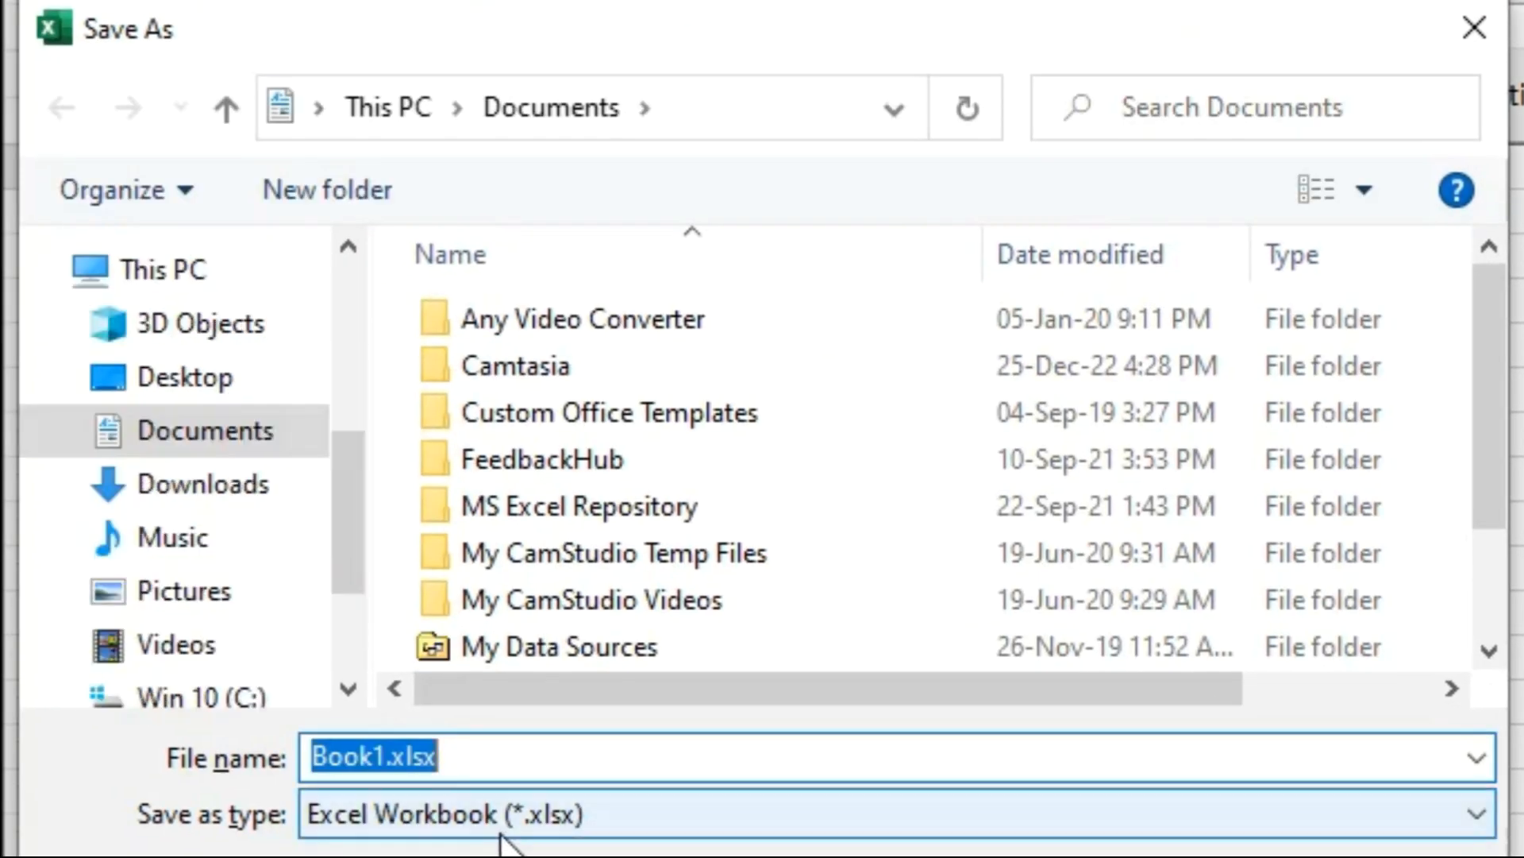
Save the workbook as an Excel Macro-Enabled Workbook named Multiplication in the Downloads folder, replacing the existing file.
{"action": "left_click", "coordinate": [555, 814]}
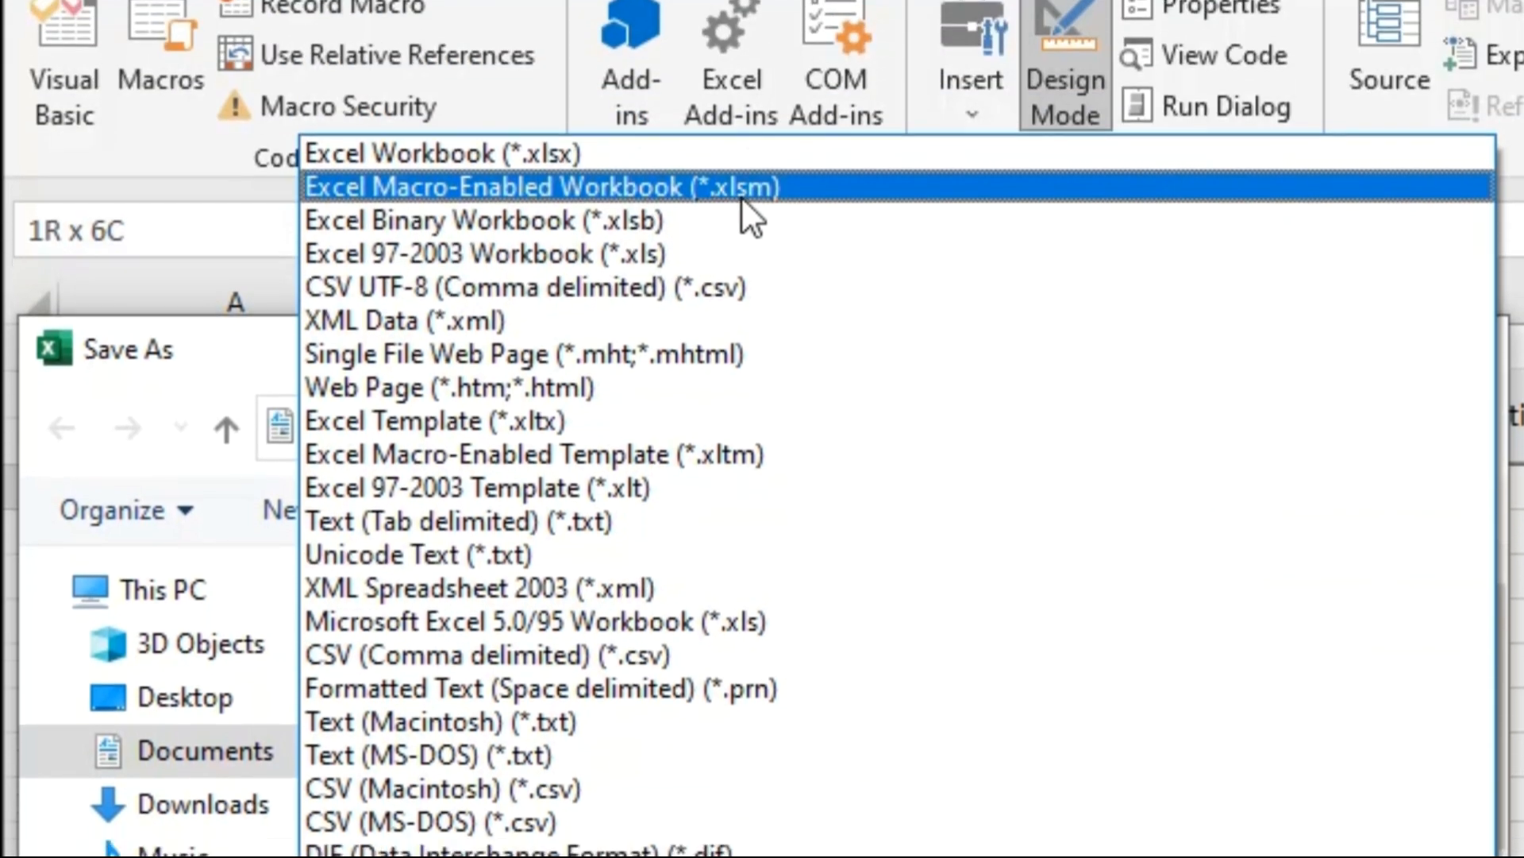
{"action": "left_click", "coordinate": [739, 208]}
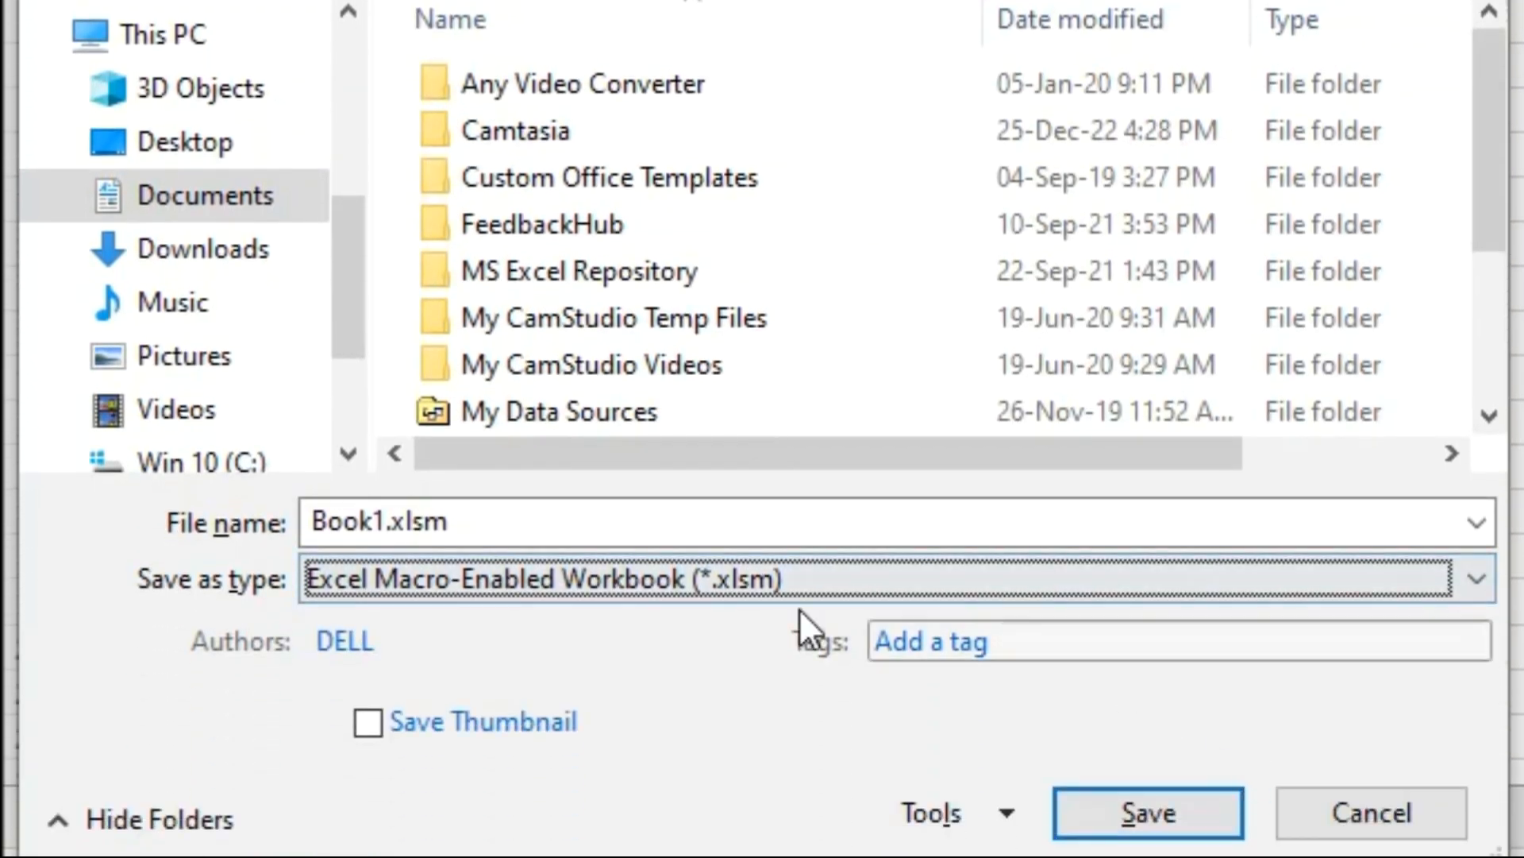
{"action": "left_click", "coordinate": [553, 535]}
{"action": "type", "text": "Mul"}
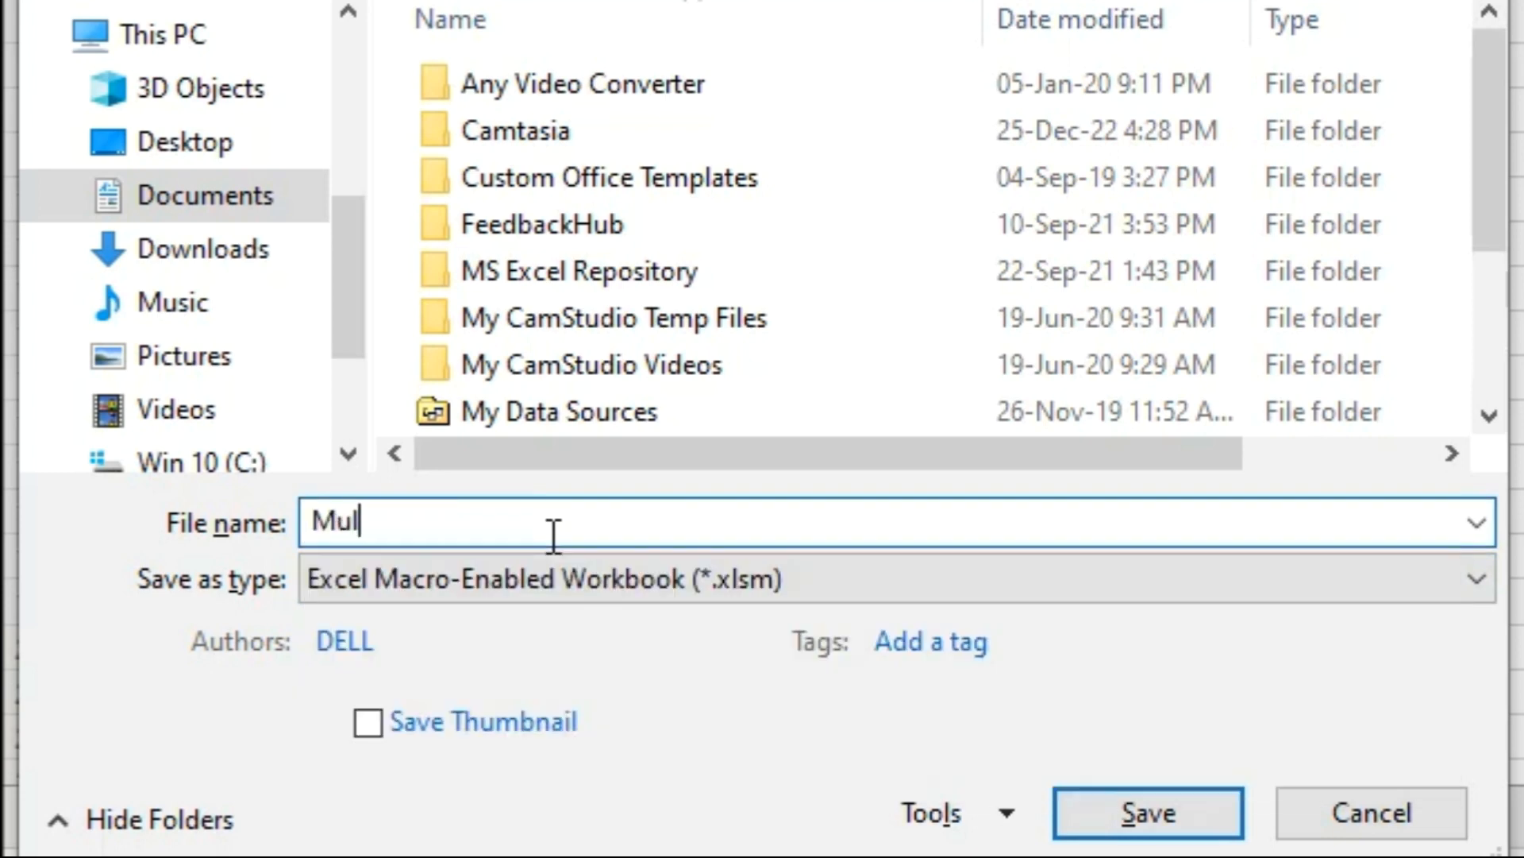
{"action": "type", "text": "tiplication"}
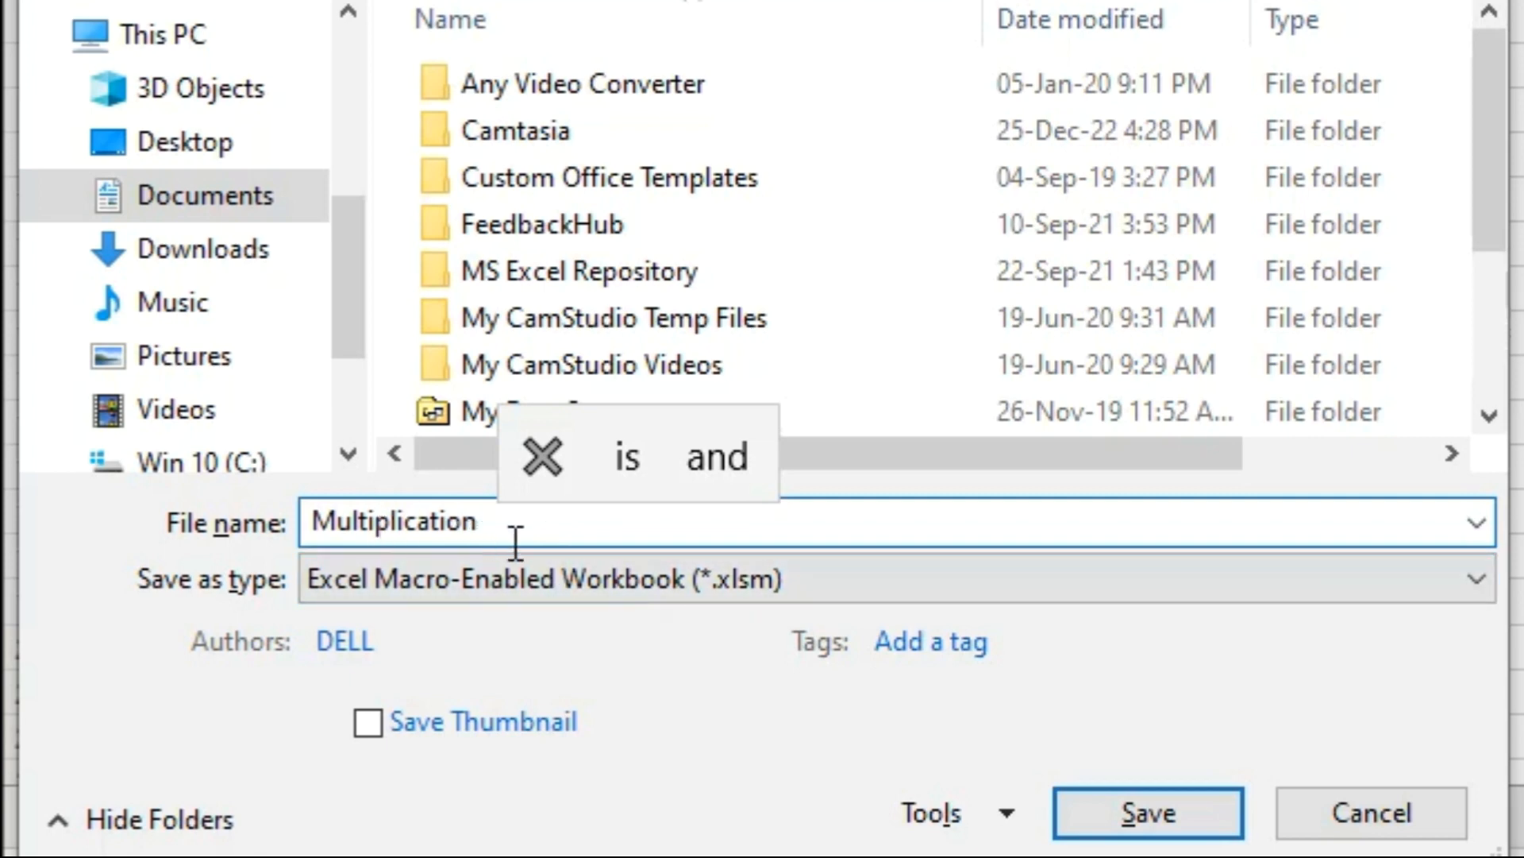
{"action": "left_click", "coordinate": [248, 259]}
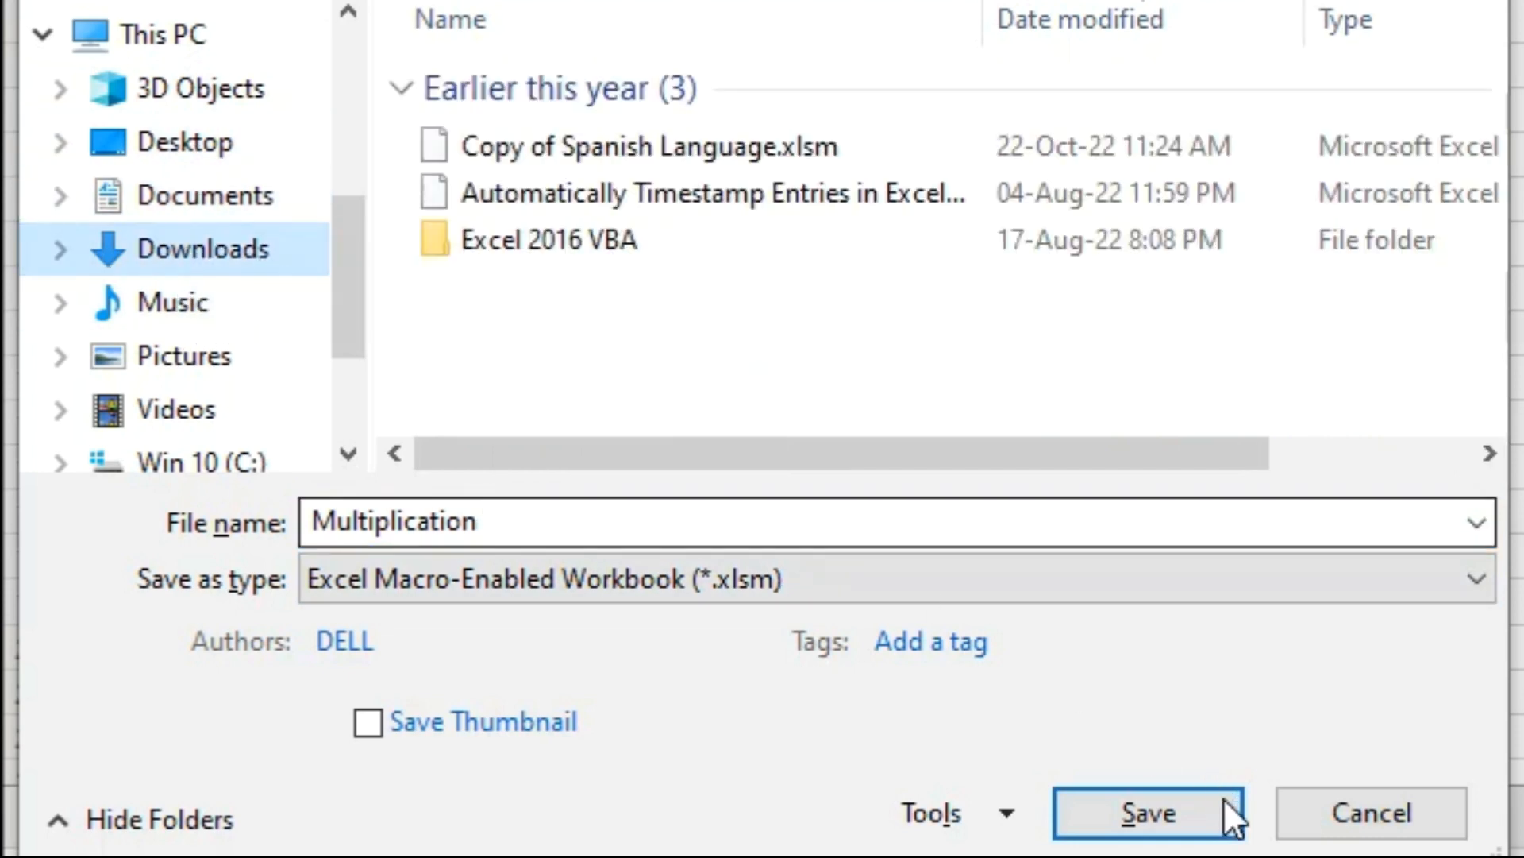
{"action": "left_click", "coordinate": [1169, 811]}
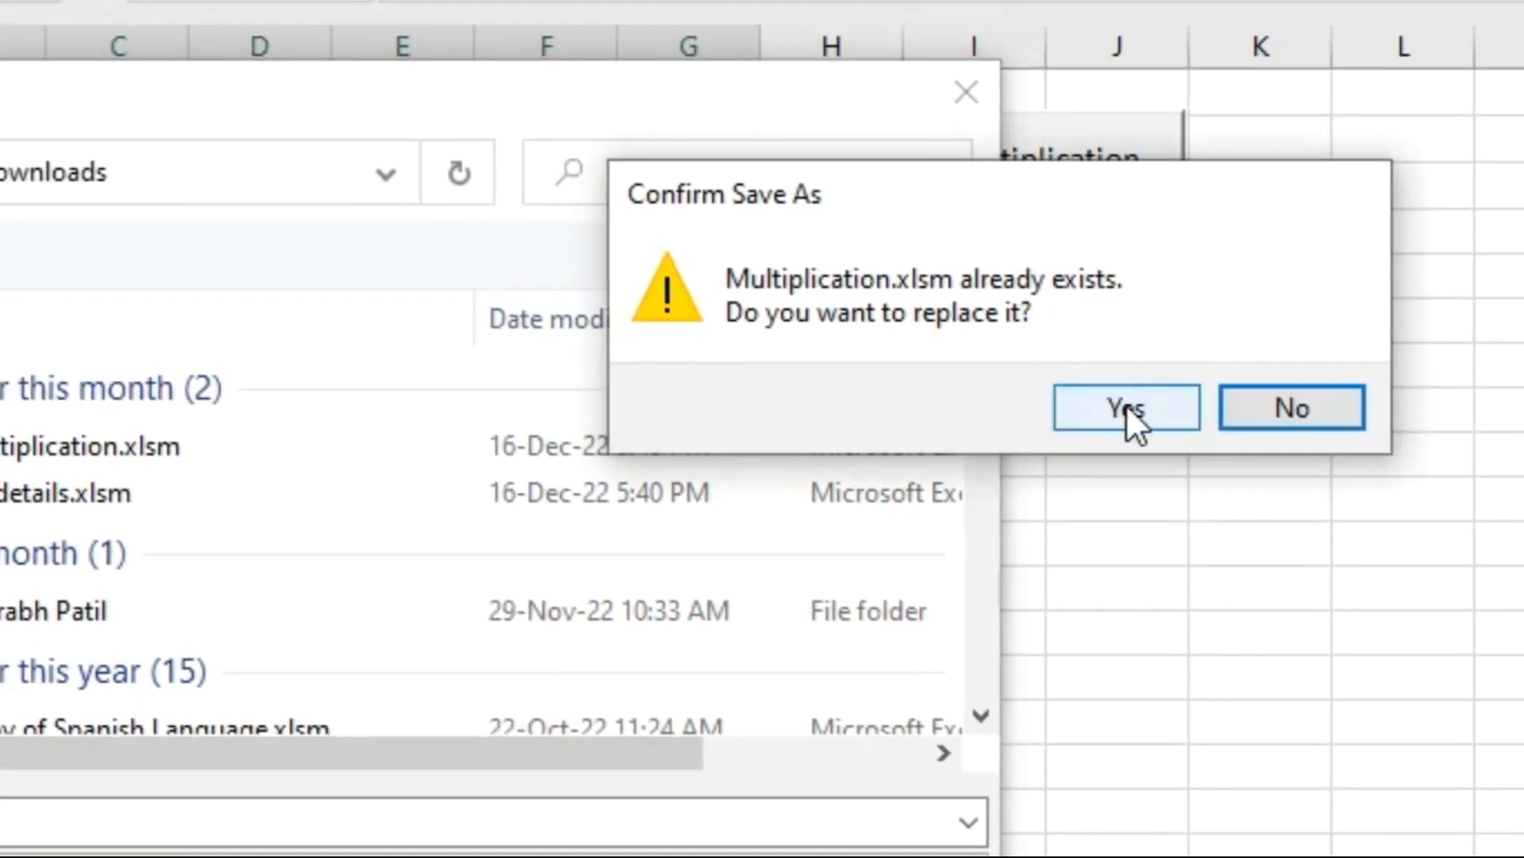
{"action": "left_click", "coordinate": [1126, 403]}
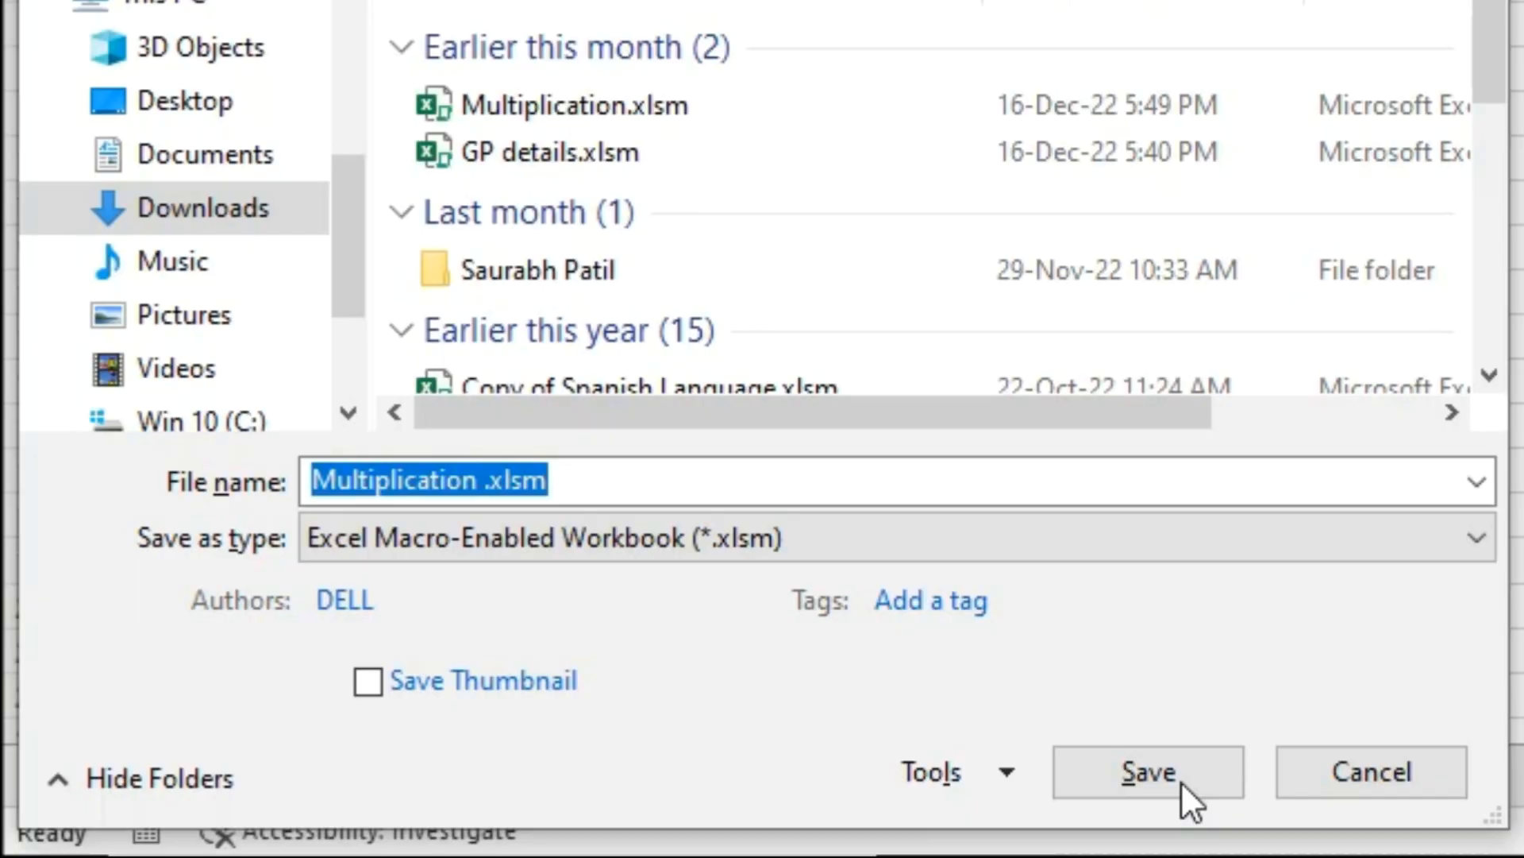
{"action": "left_click", "coordinate": [1149, 771]}
Bring up the Visual Basic editor with the finished code, close it and return to the worksheet.
{"action": "key", "text": "alt+F11"}
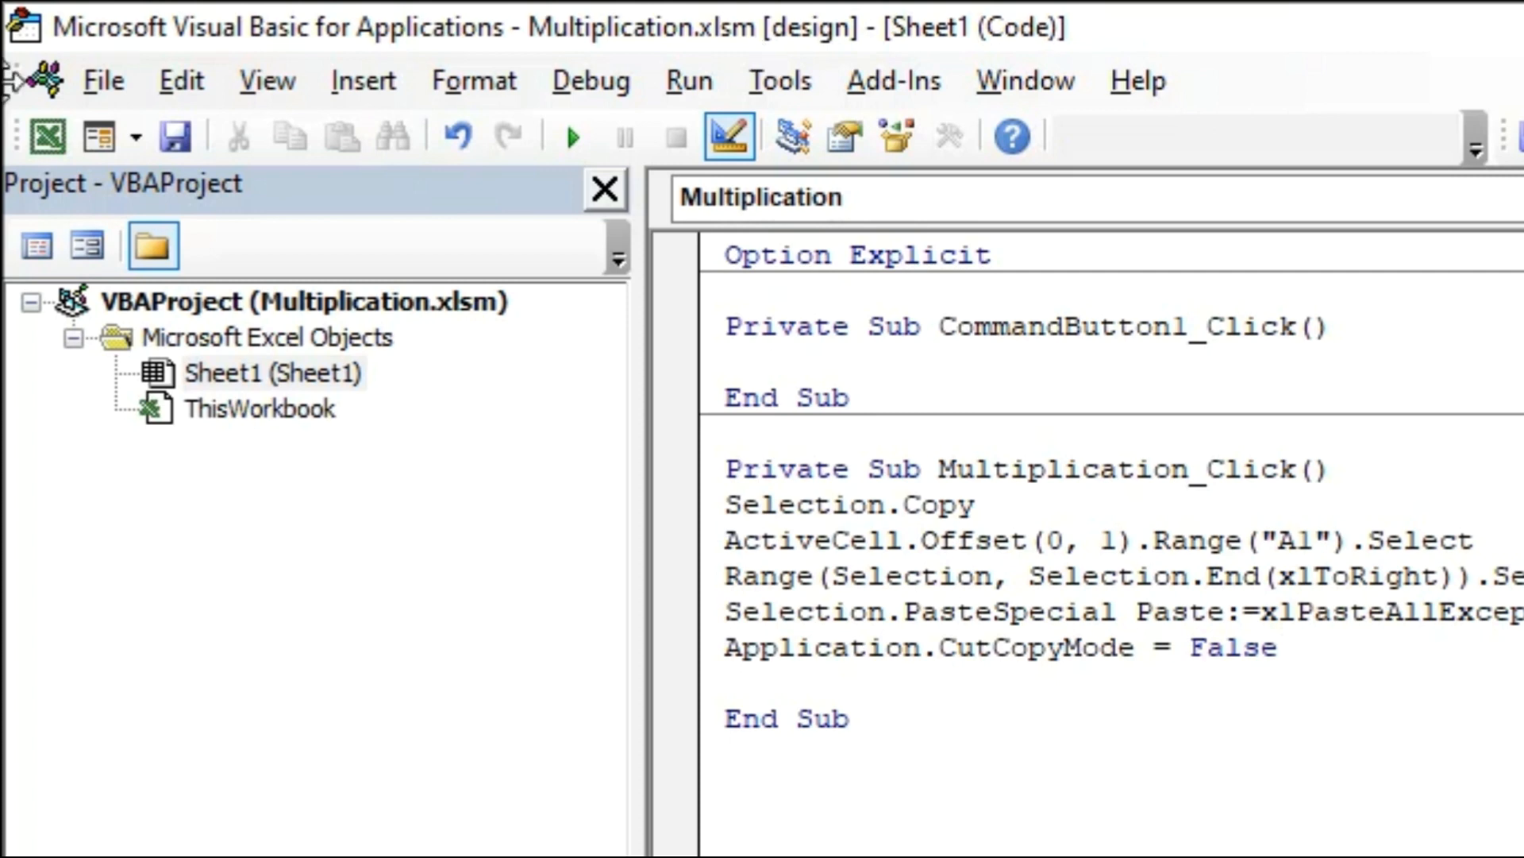
{"action": "left_click", "coordinate": [117, 87]}
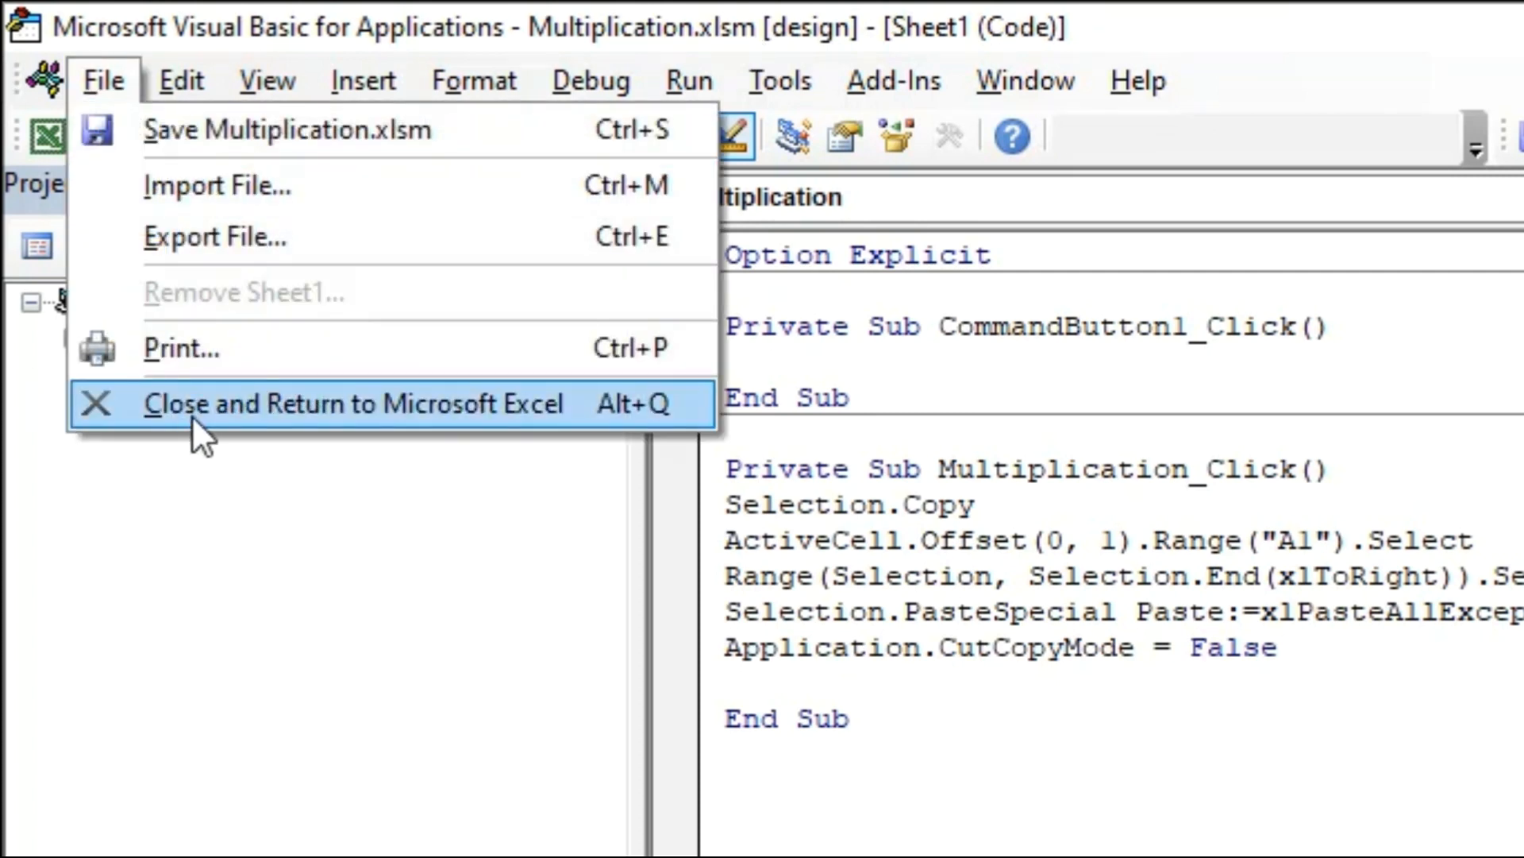
{"action": "left_click", "coordinate": [454, 401]}
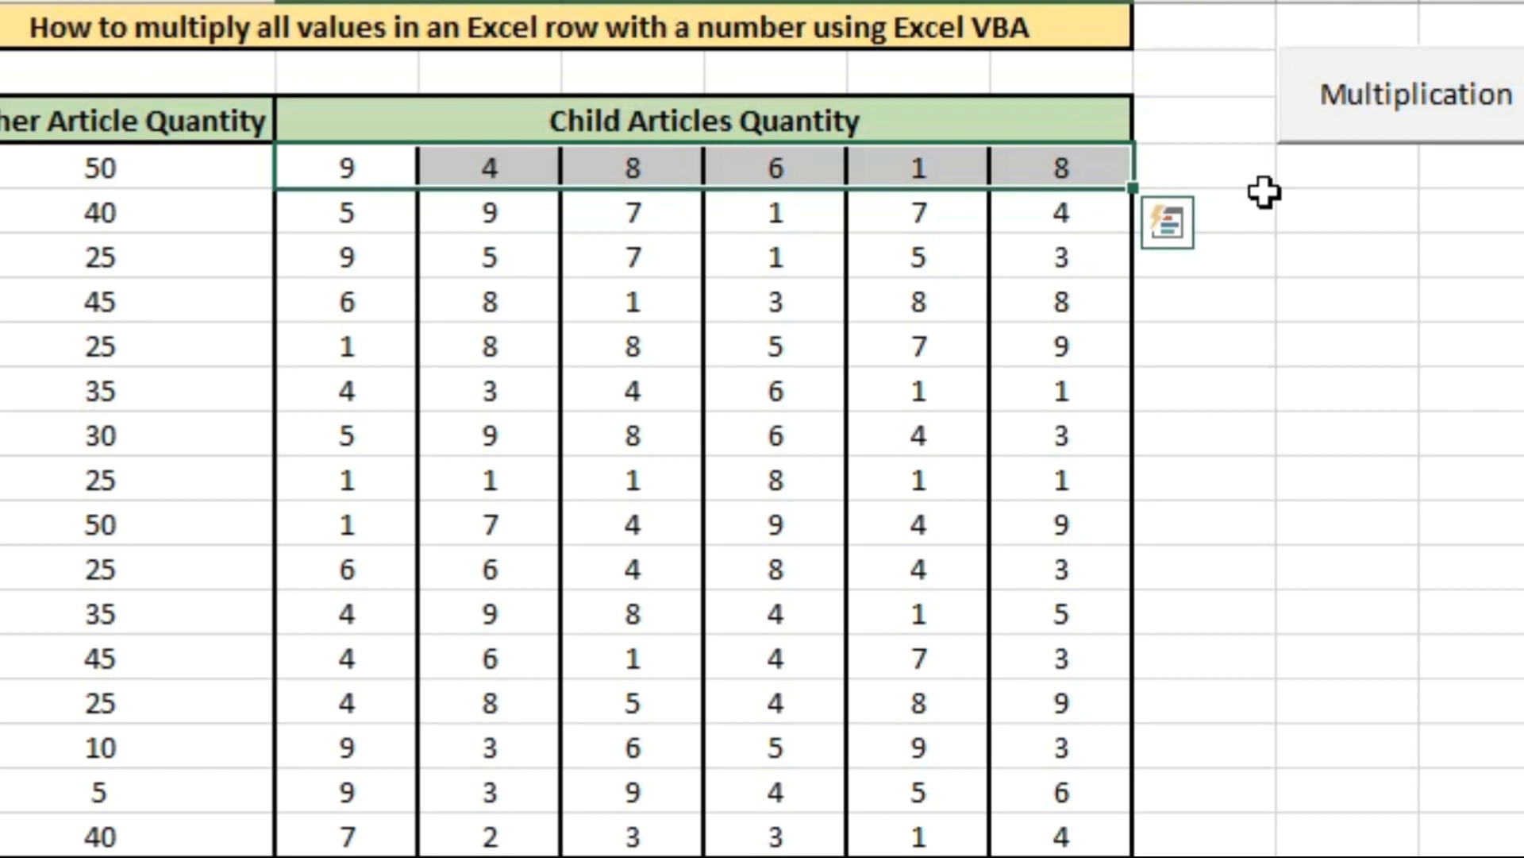
{"action": "left_click", "coordinate": [1264, 192]}
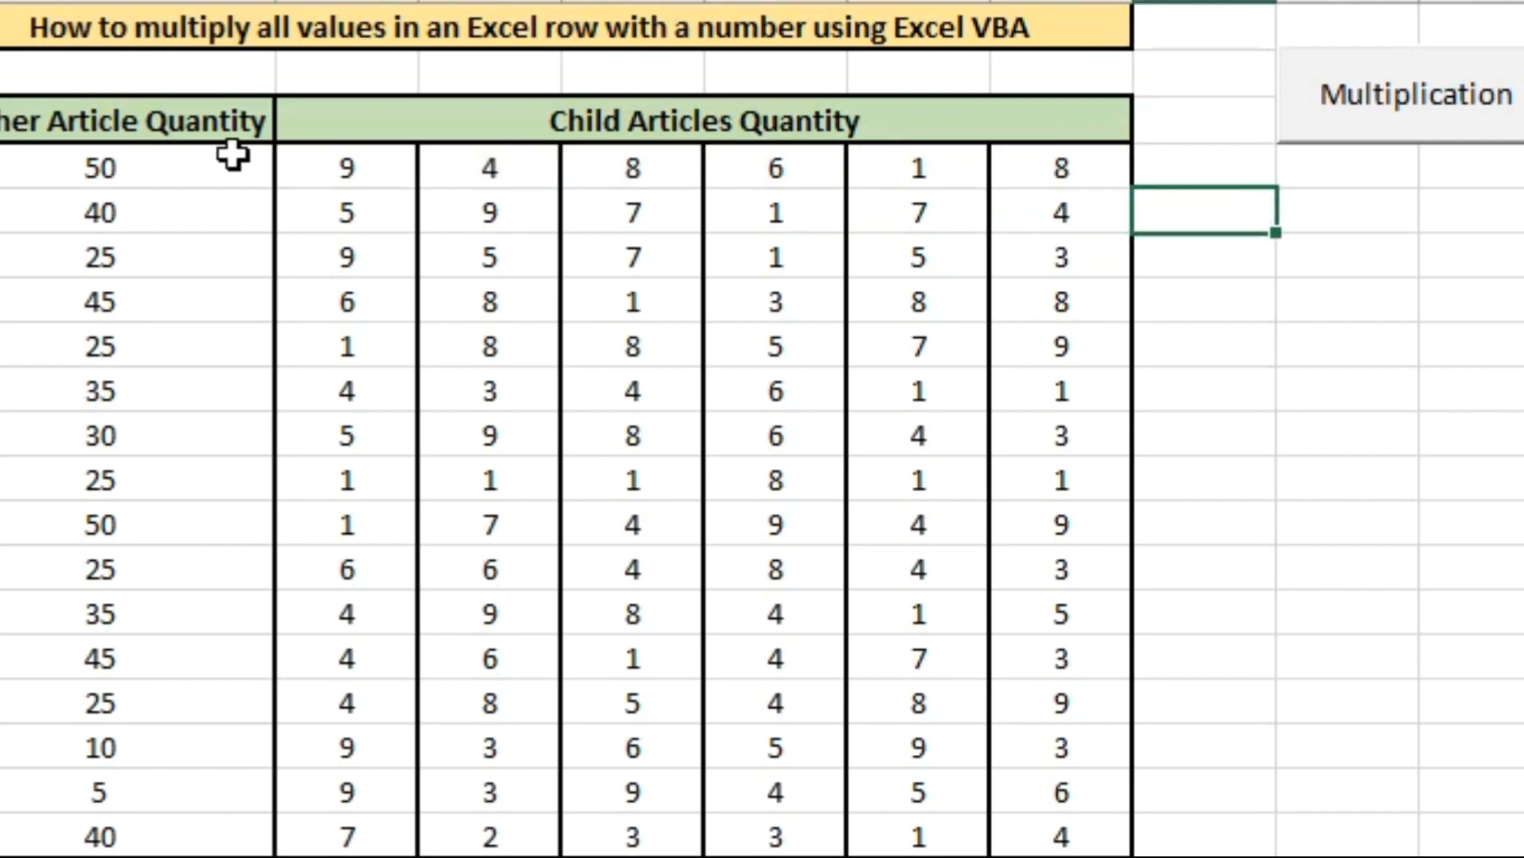
{"action": "left_click", "coordinate": [191, 168]}
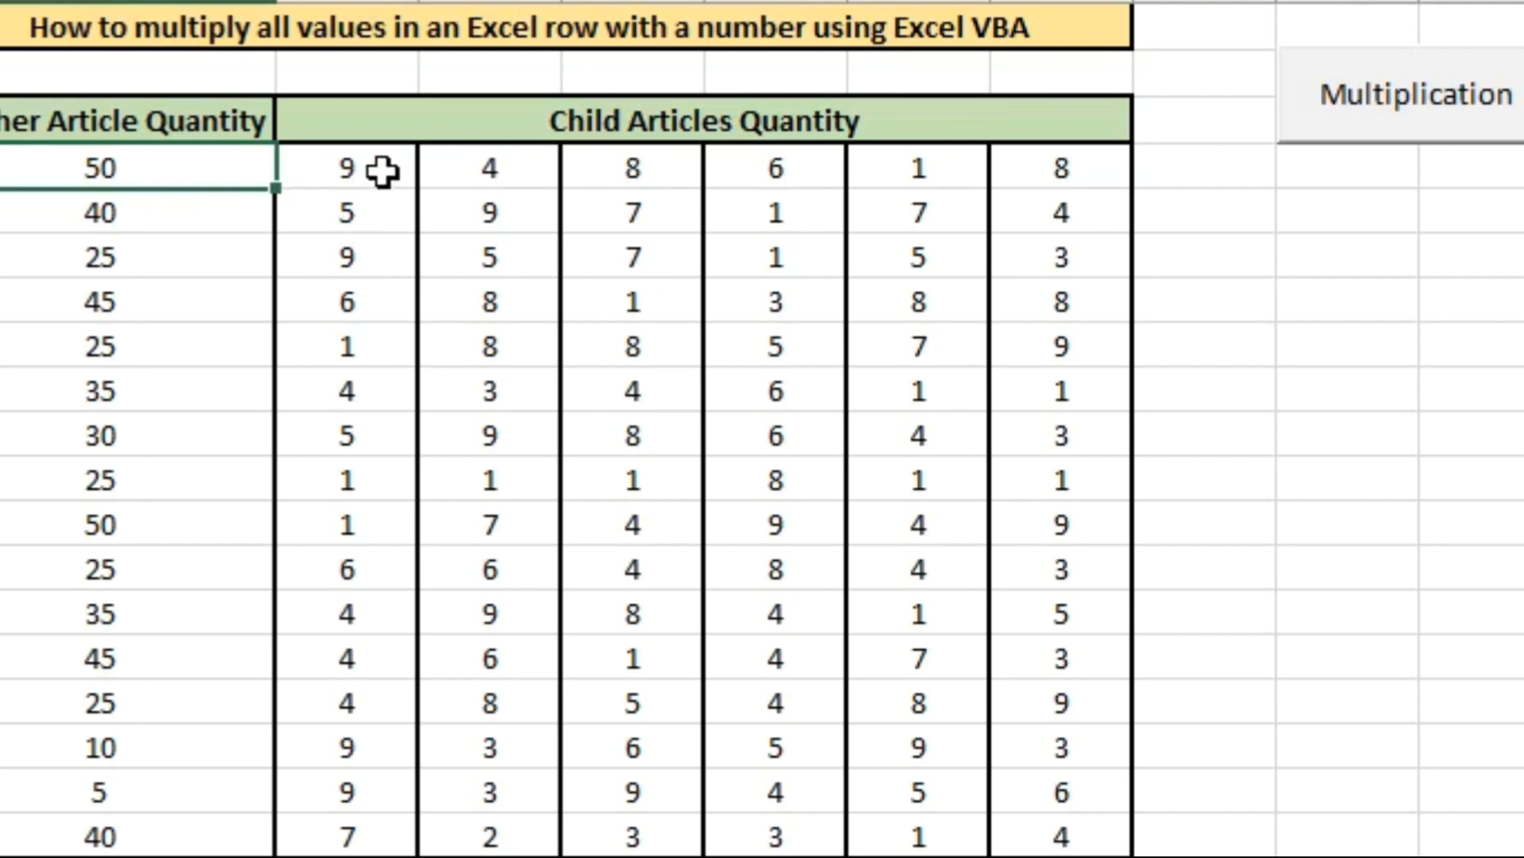
{"action": "left_click_drag", "start_coordinate": [344, 174], "coordinate": [861, 169]}
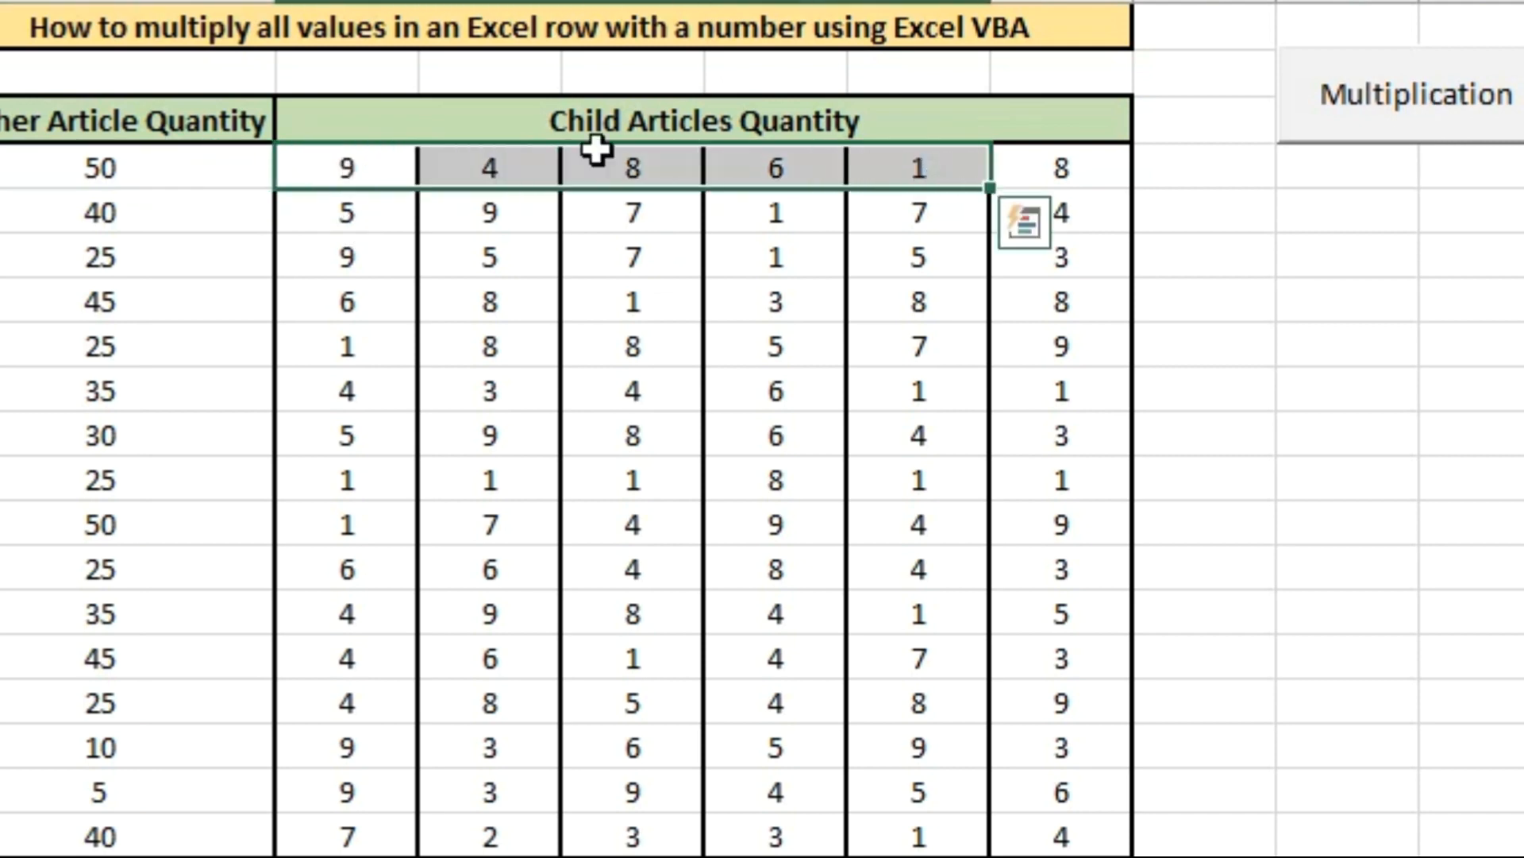
{"action": "left_click", "coordinate": [344, 166]}
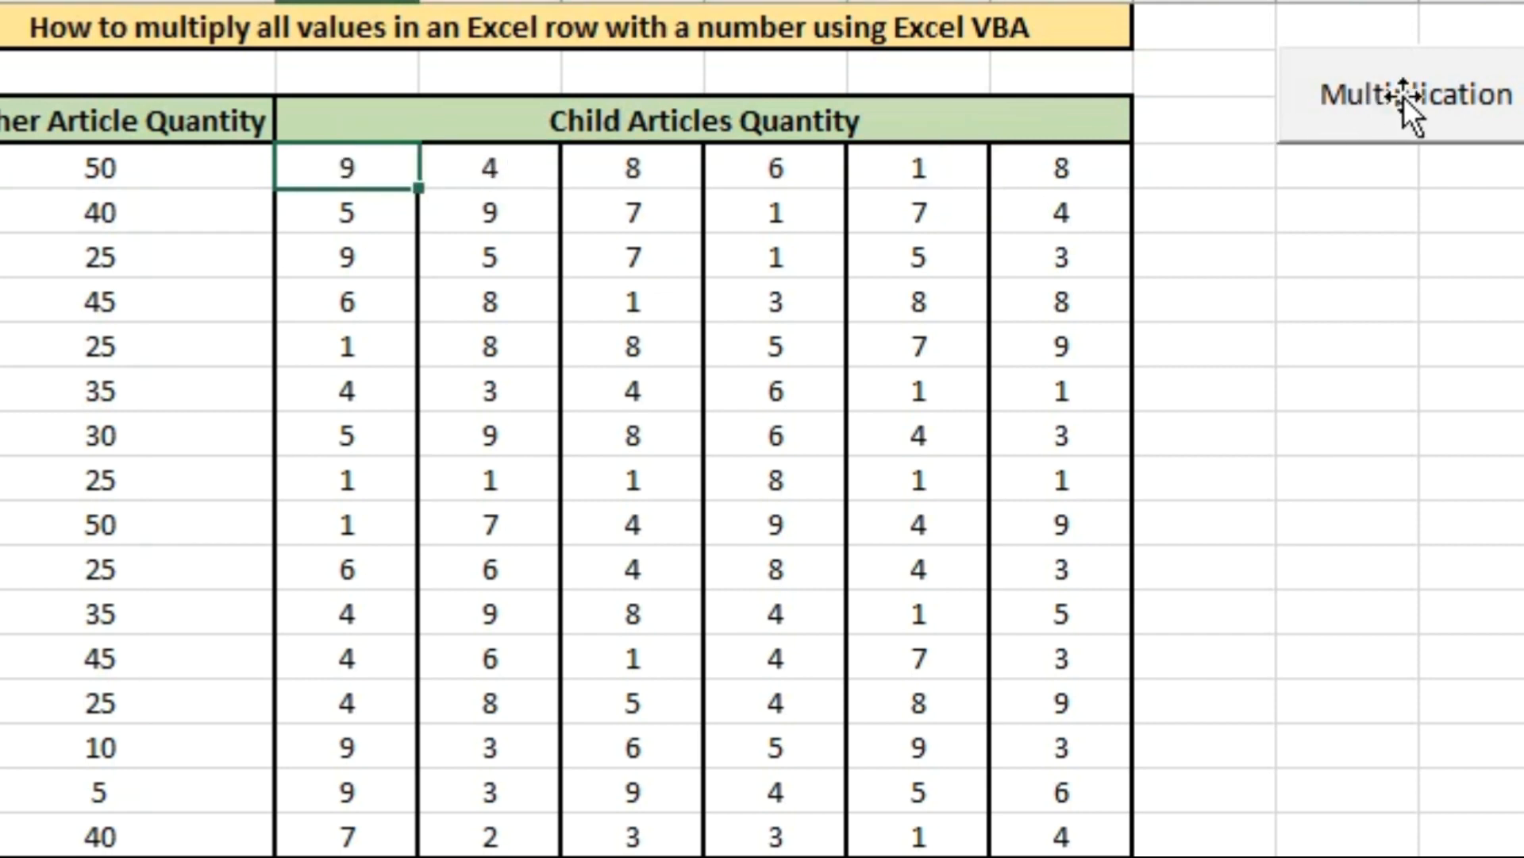
Turn off Design Mode and run the Multiplication button on the first mother article quantity in A4.
{"action": "left_click", "coordinate": [97, 169]}
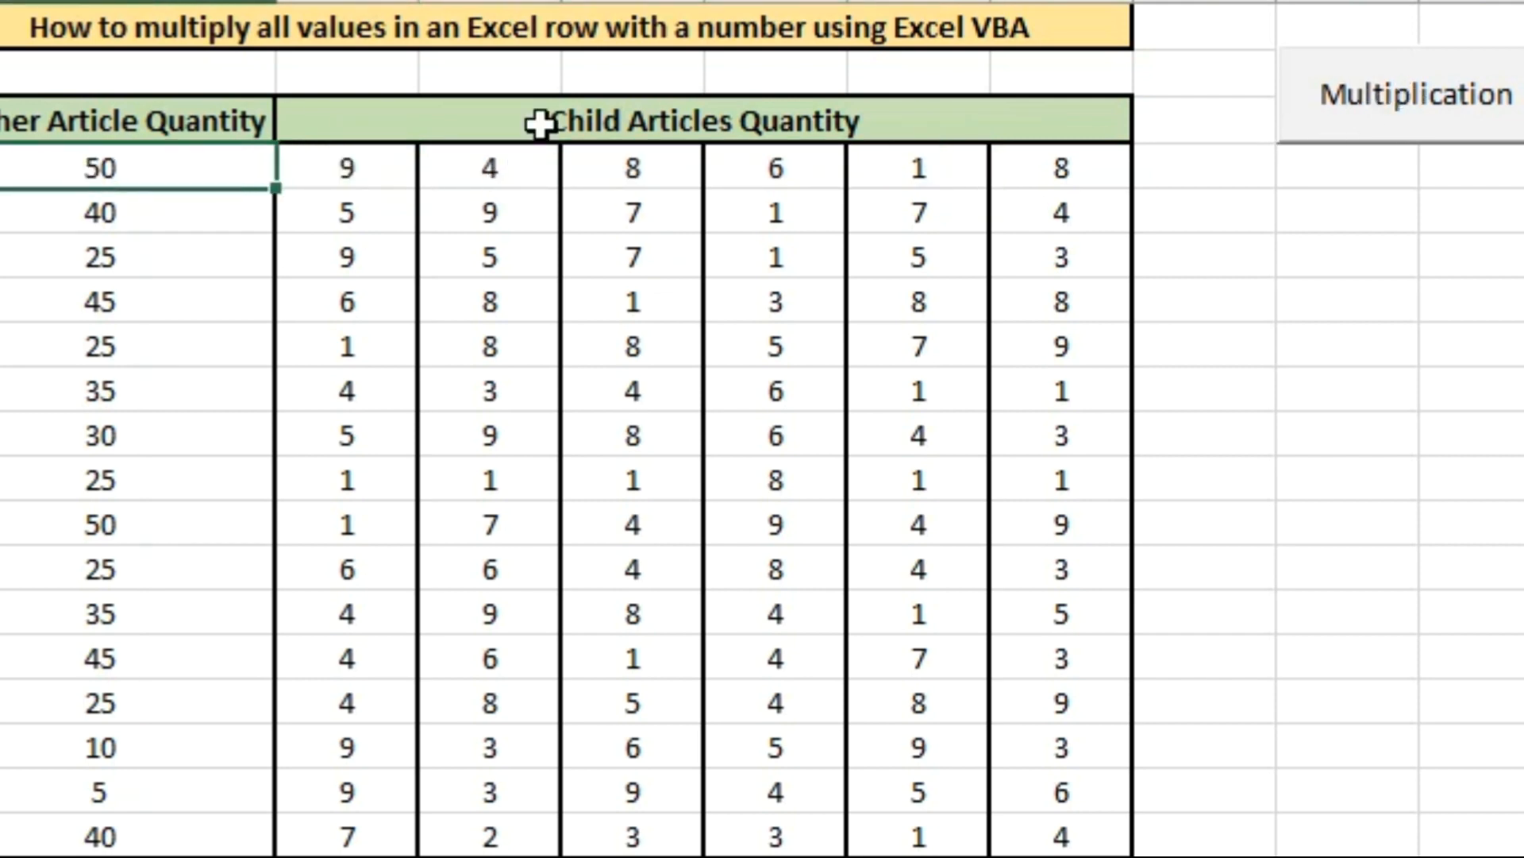
{"action": "left_click", "coordinate": [1408, 97]}
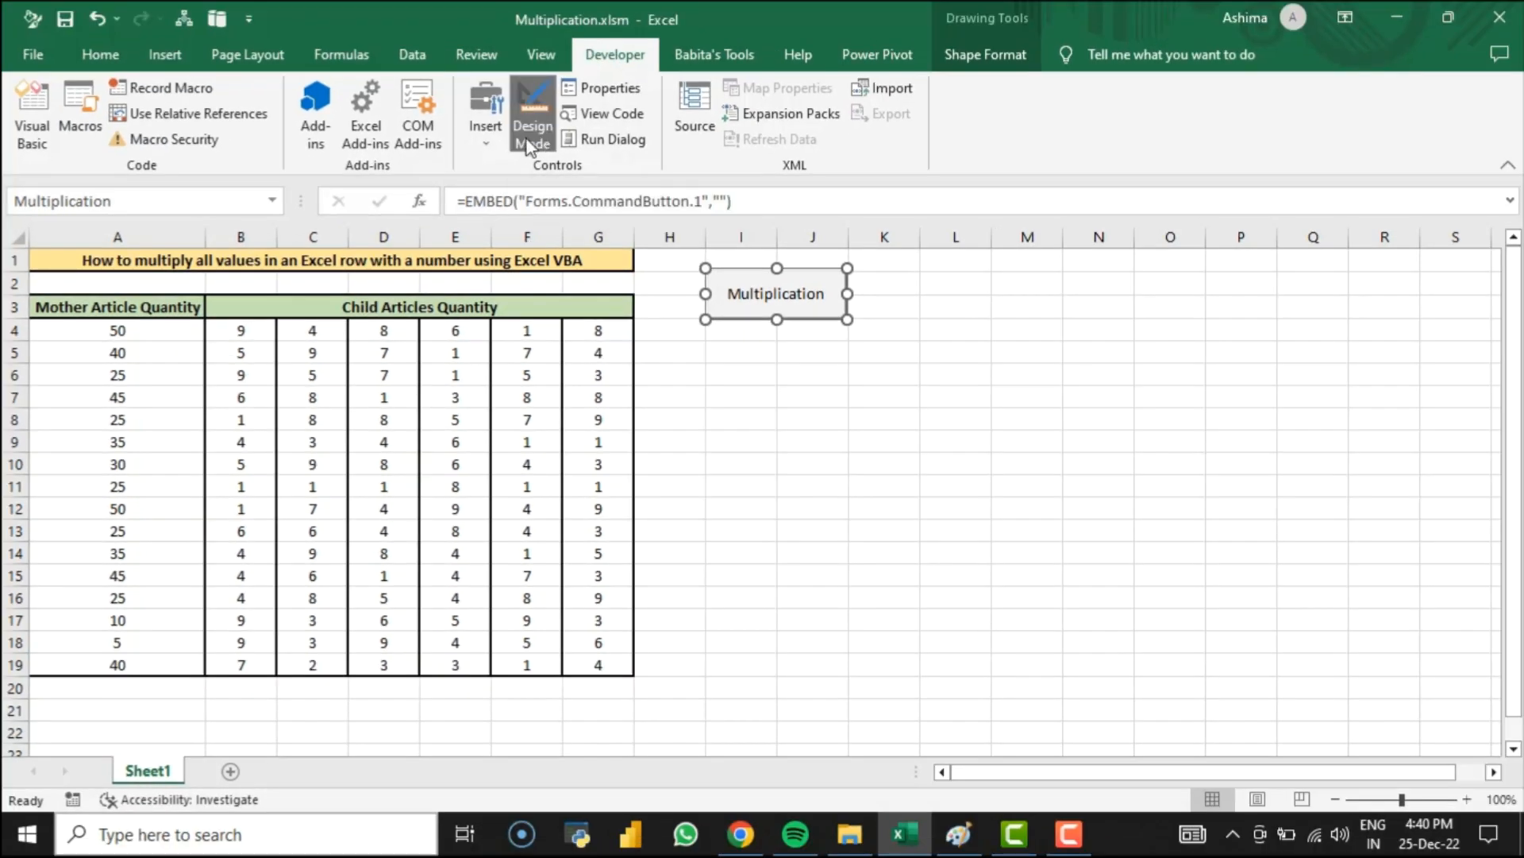
{"action": "left_click", "coordinate": [540, 146]}
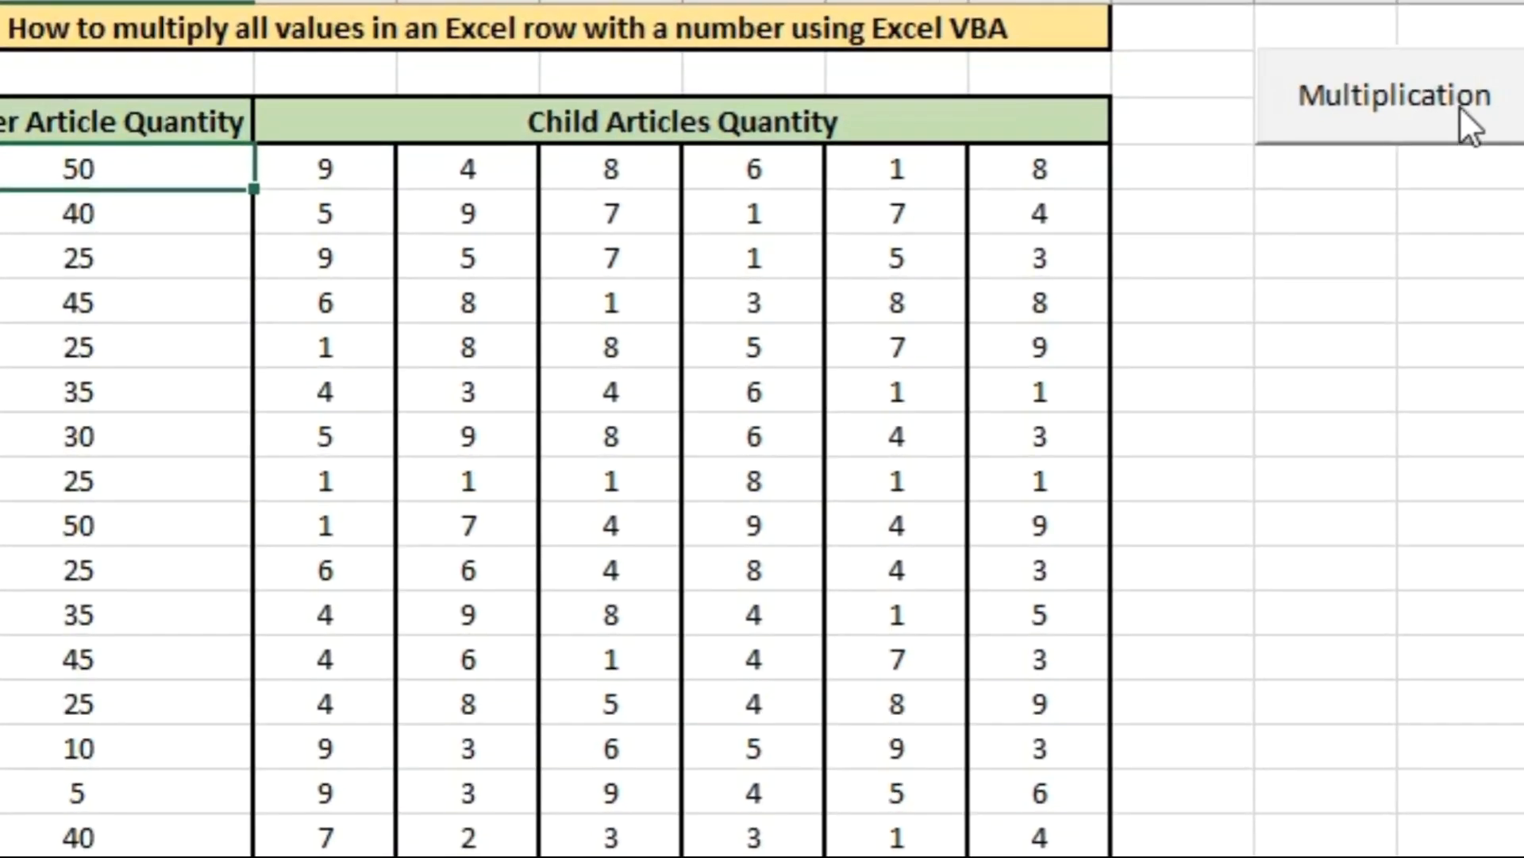
{"action": "left_click", "coordinate": [1459, 107]}
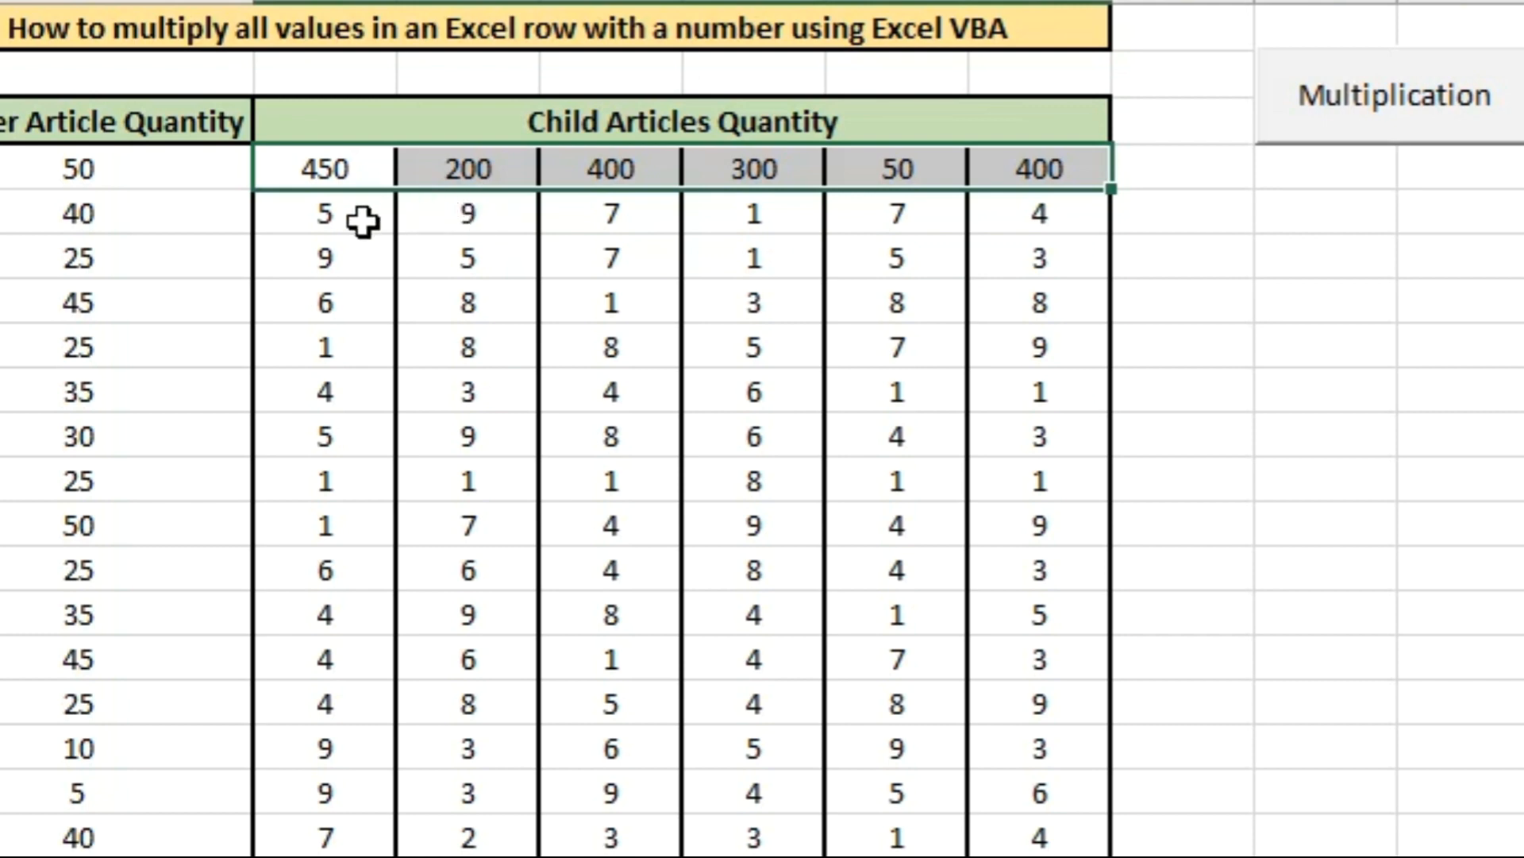
Select the remaining mother article quantities in A5:A19 and run the Multiplication button on them.
{"action": "left_click", "coordinate": [312, 222]}
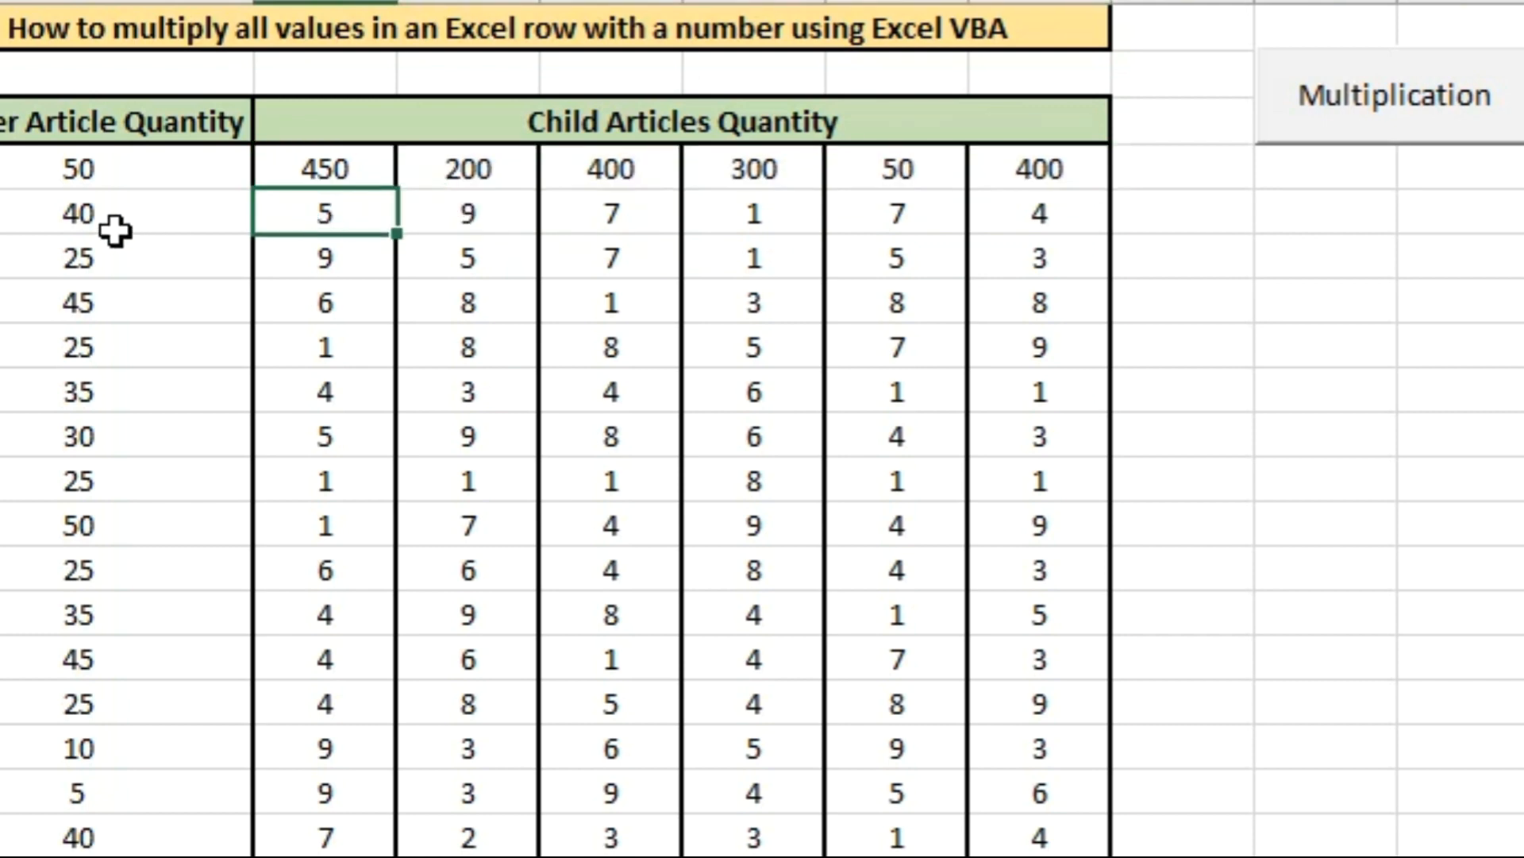
{"action": "left_click_drag", "start_coordinate": [117, 216], "coordinate": [71, 844]}
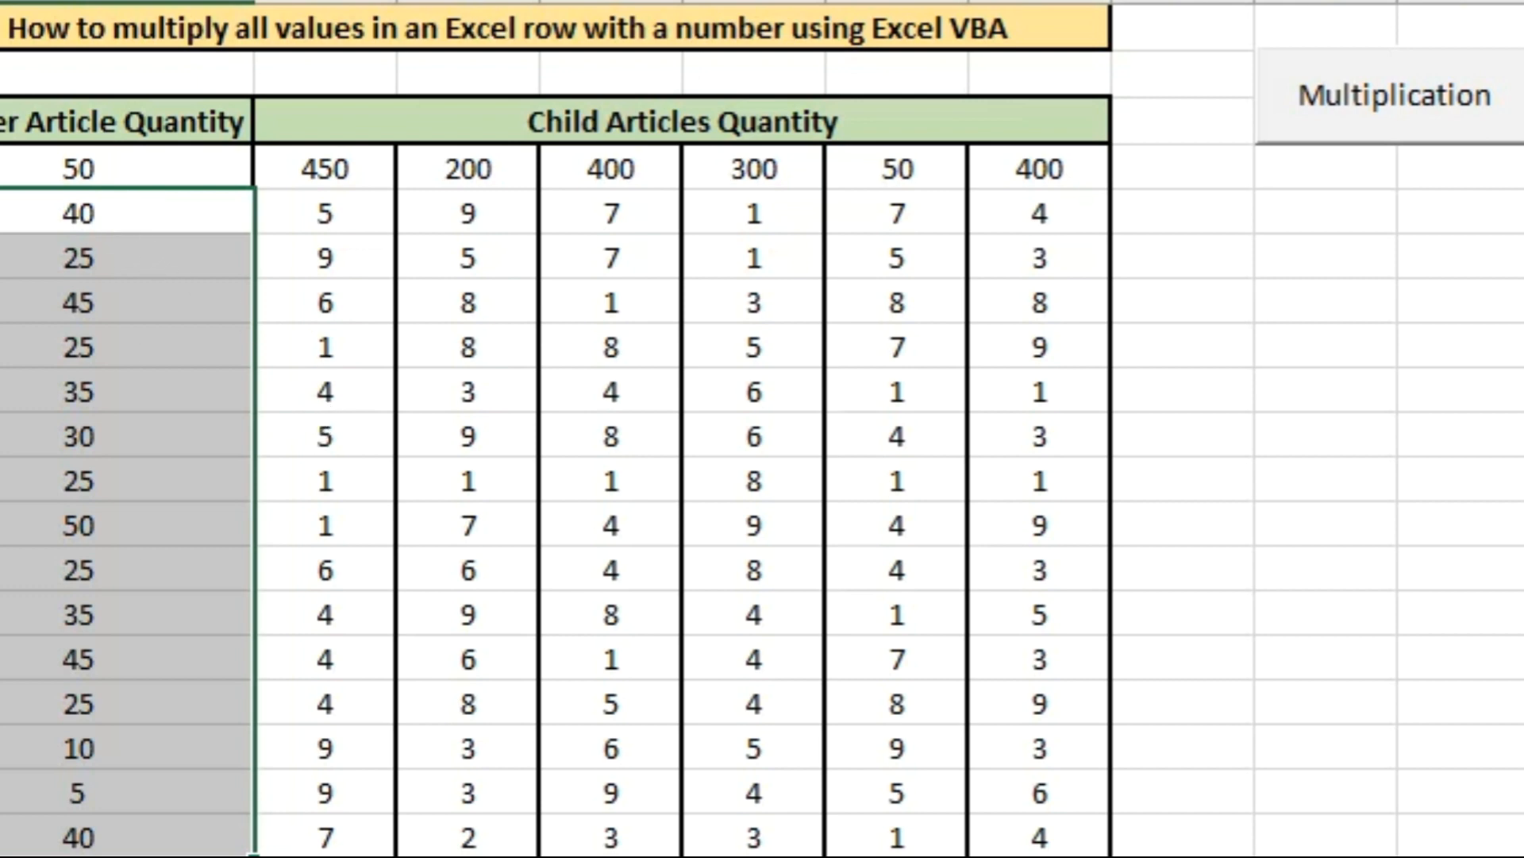
{"action": "left_click", "coordinate": [1393, 129]}
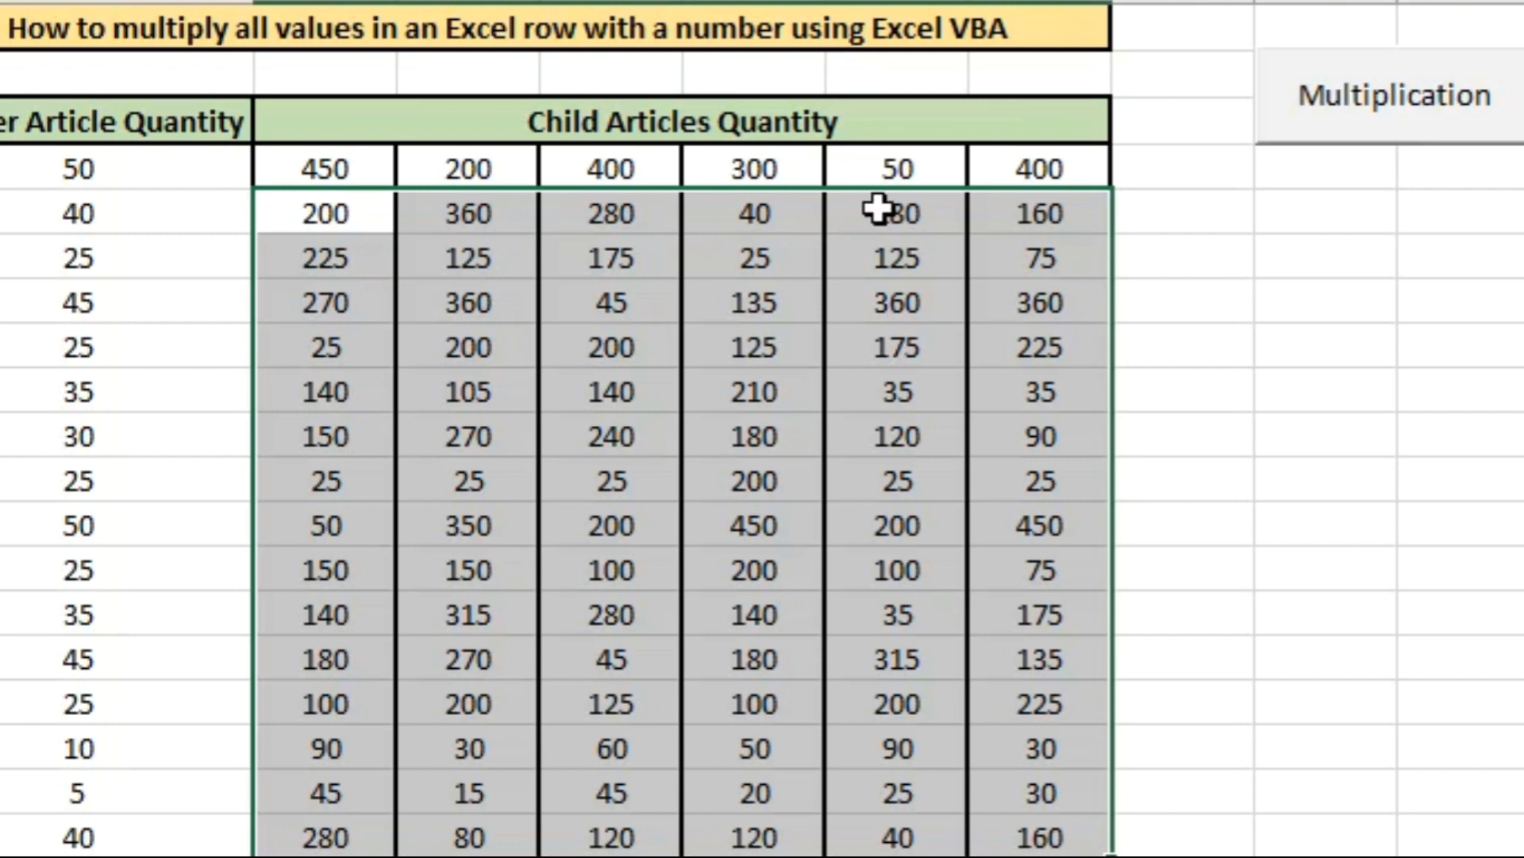
{"action": "left_click", "coordinate": [905, 223]}
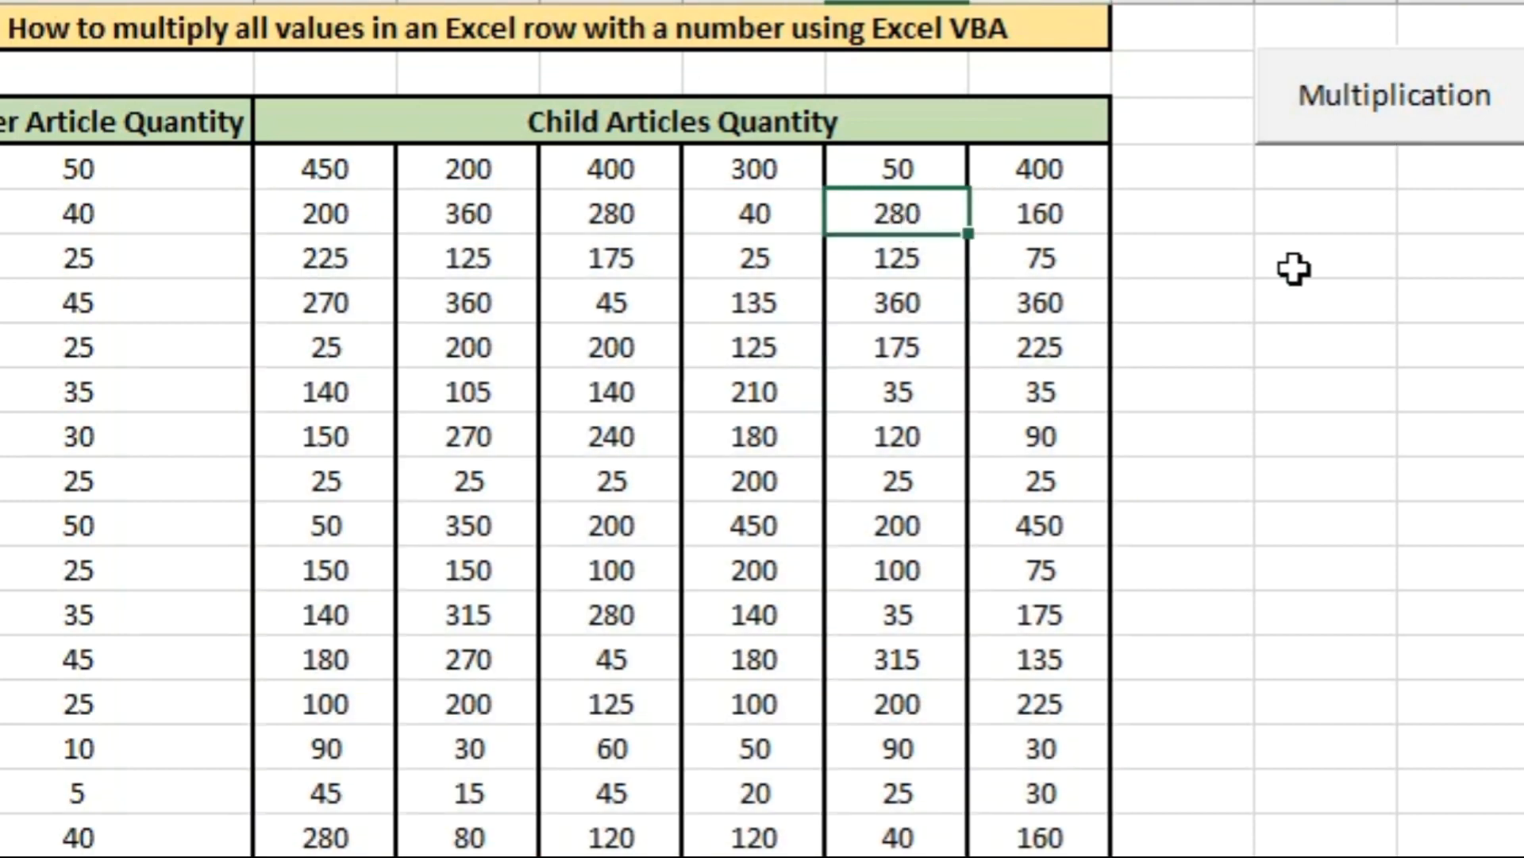